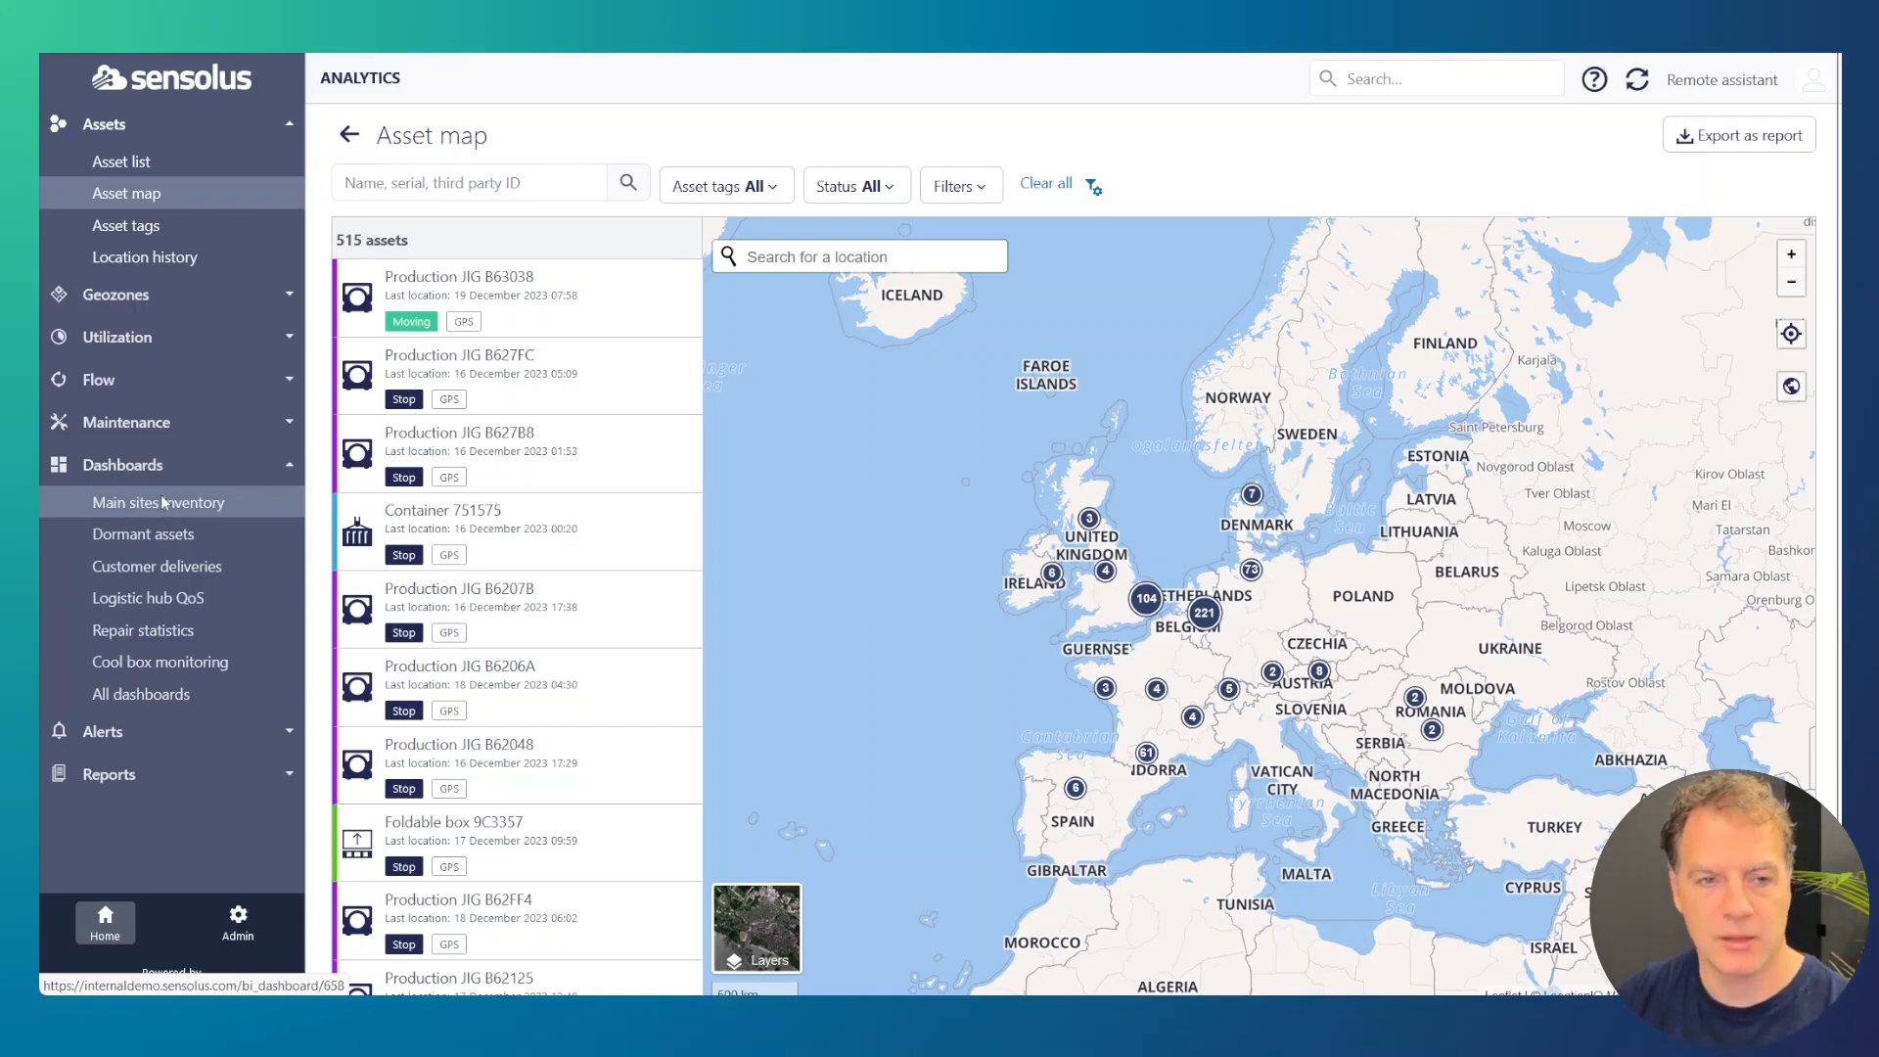
Step: Review the Main sites inventory, Customer deliveries and Cool box monitoring dashboards
click(139, 504)
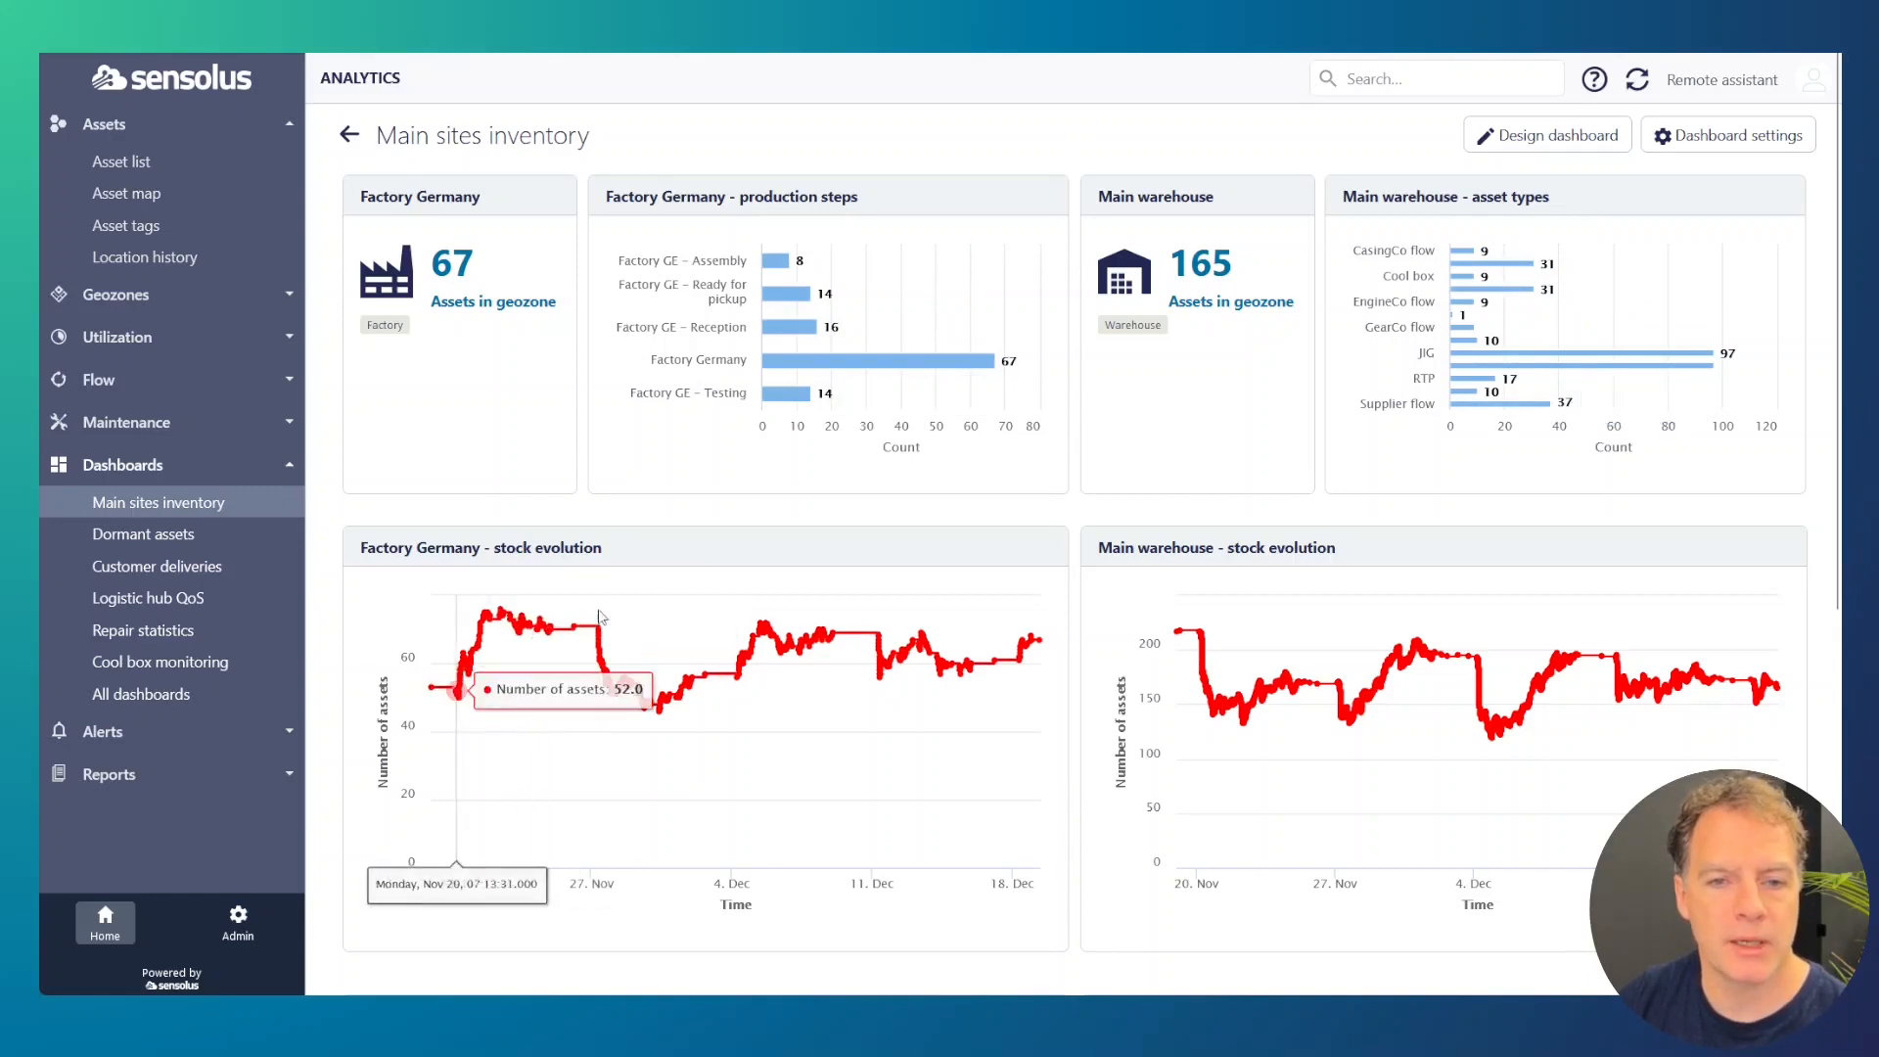
scroll(1090, 518, down, 5)
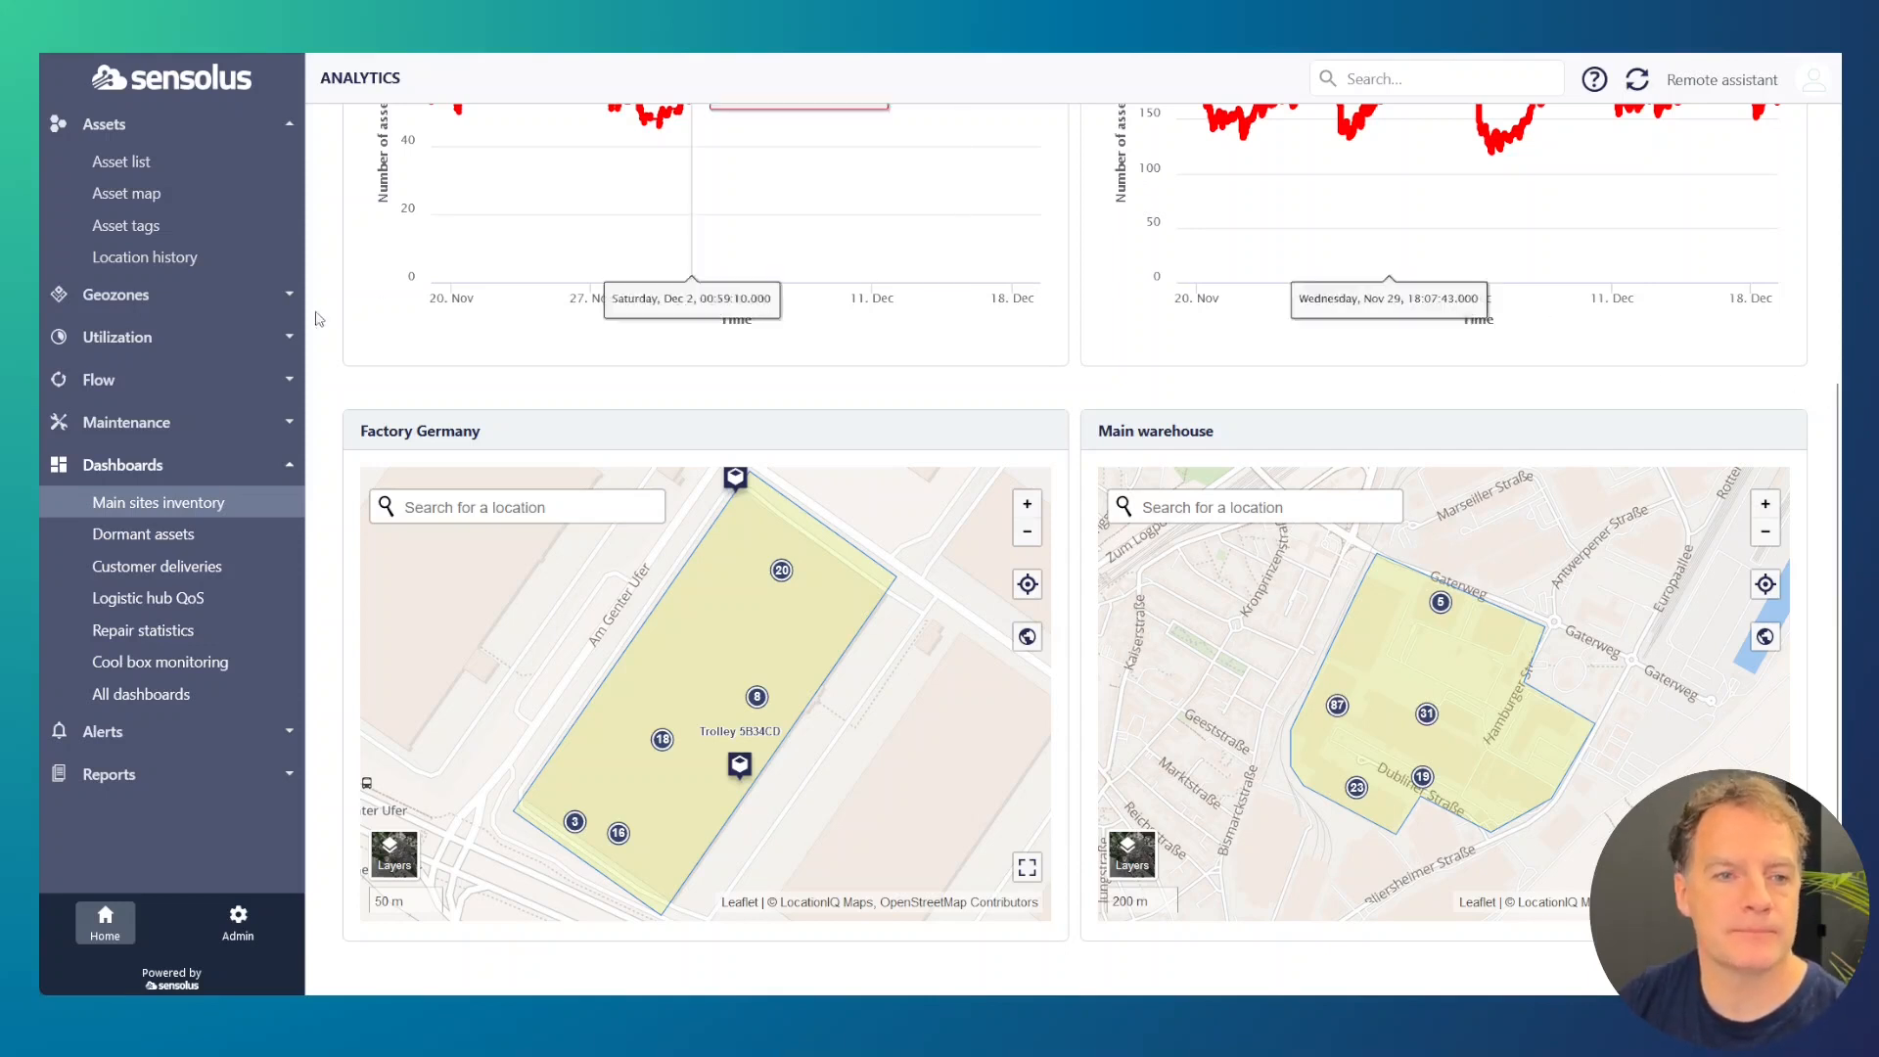
click(179, 577)
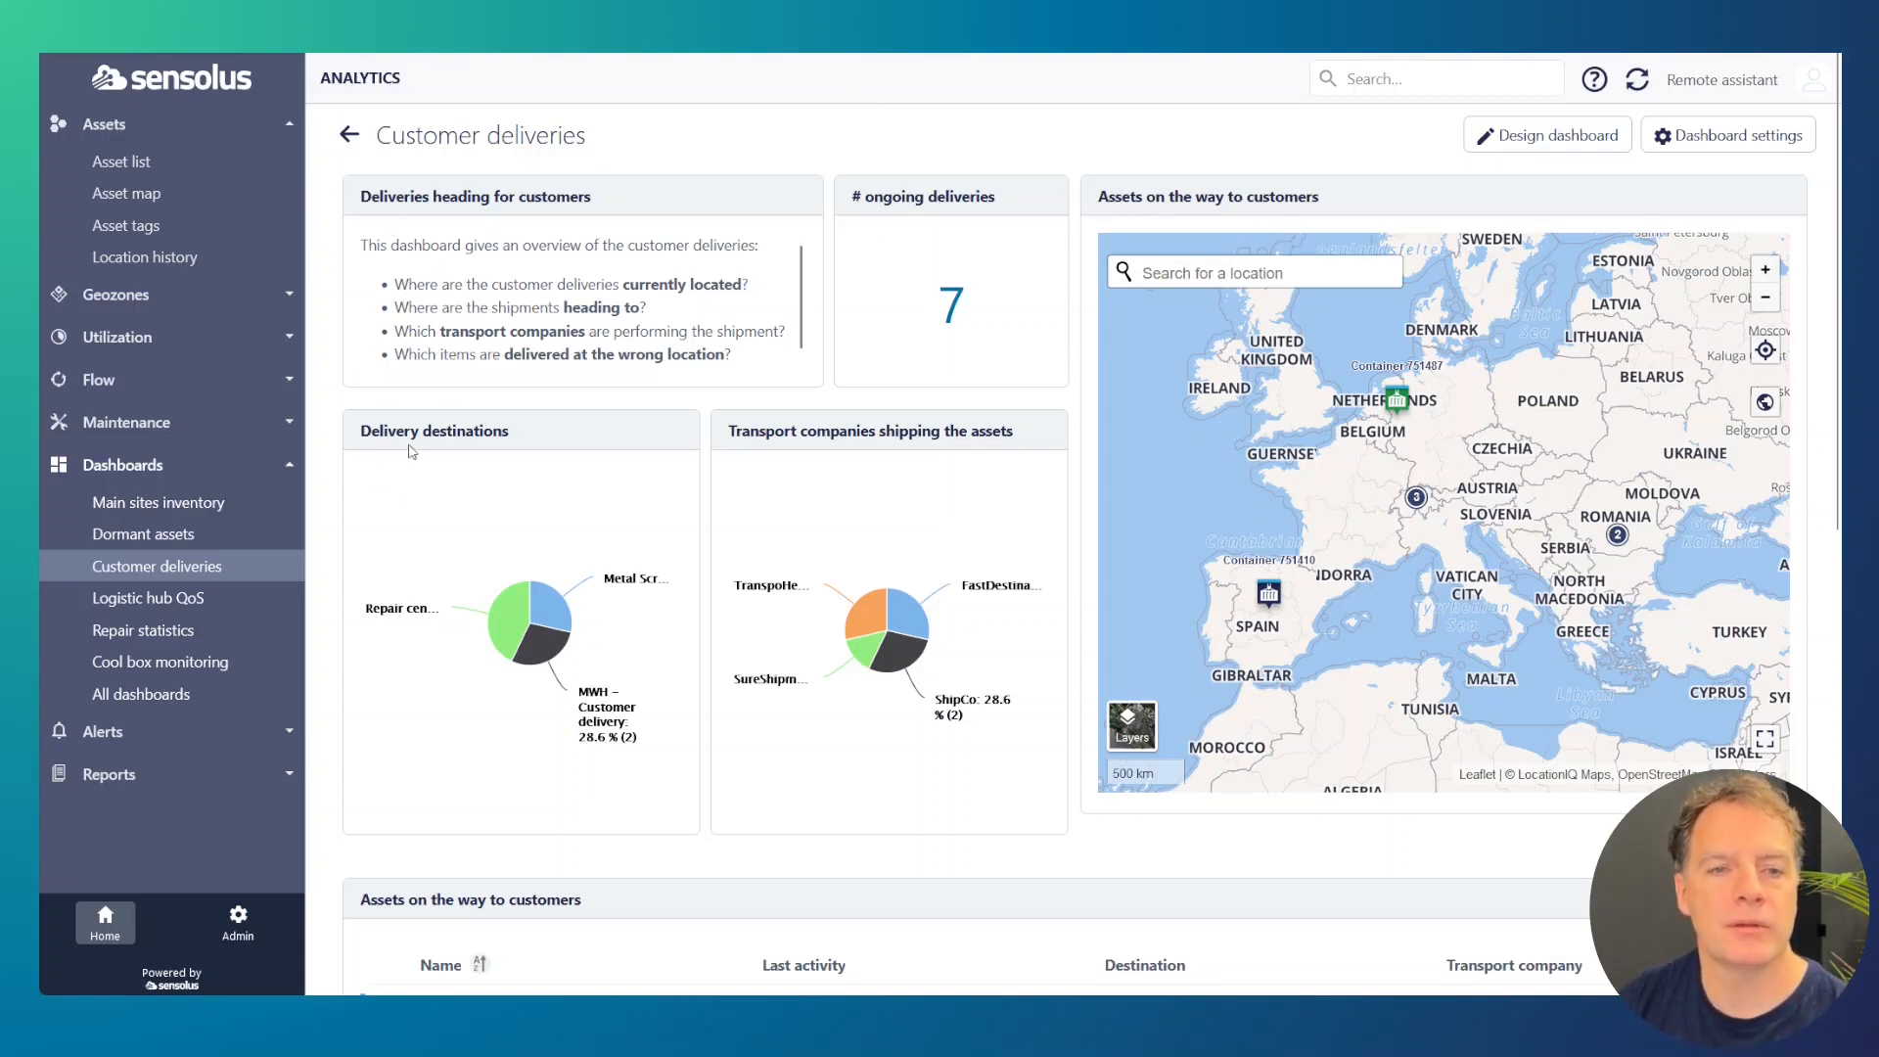
drag(364, 431, 507, 436)
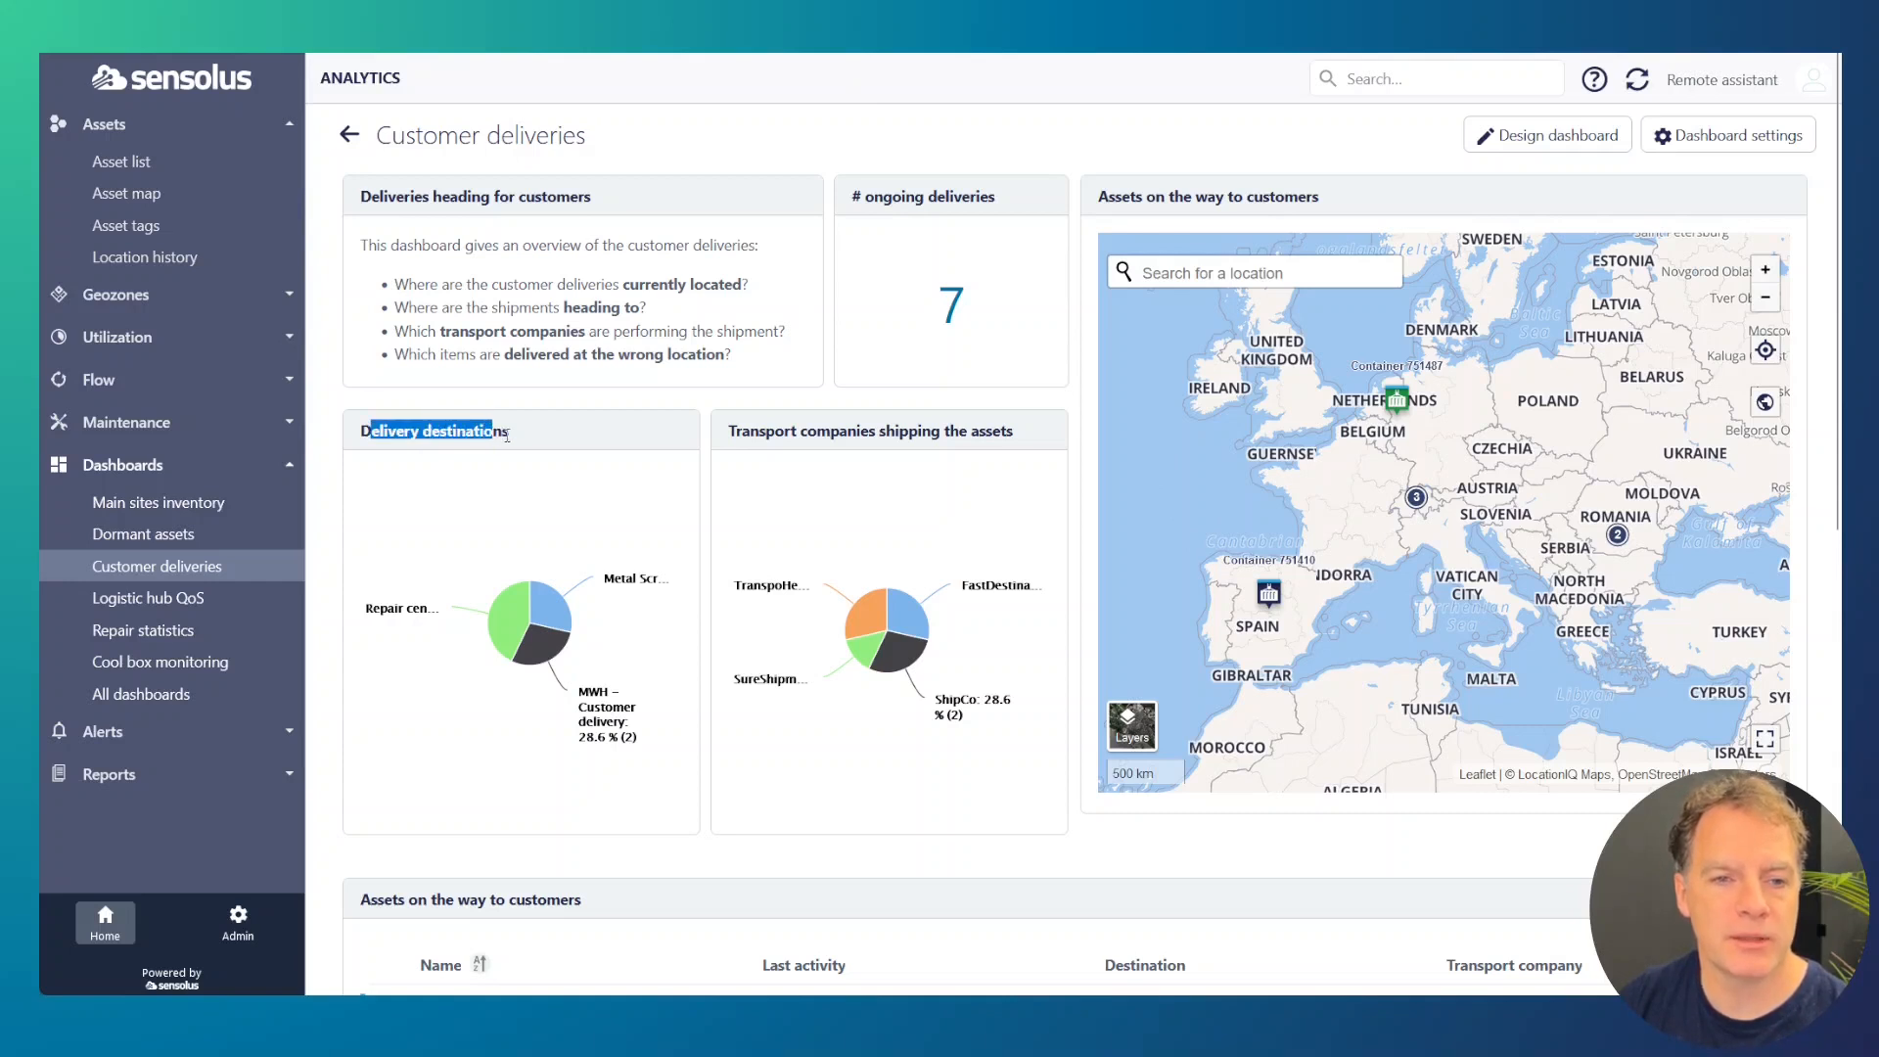
click(486, 416)
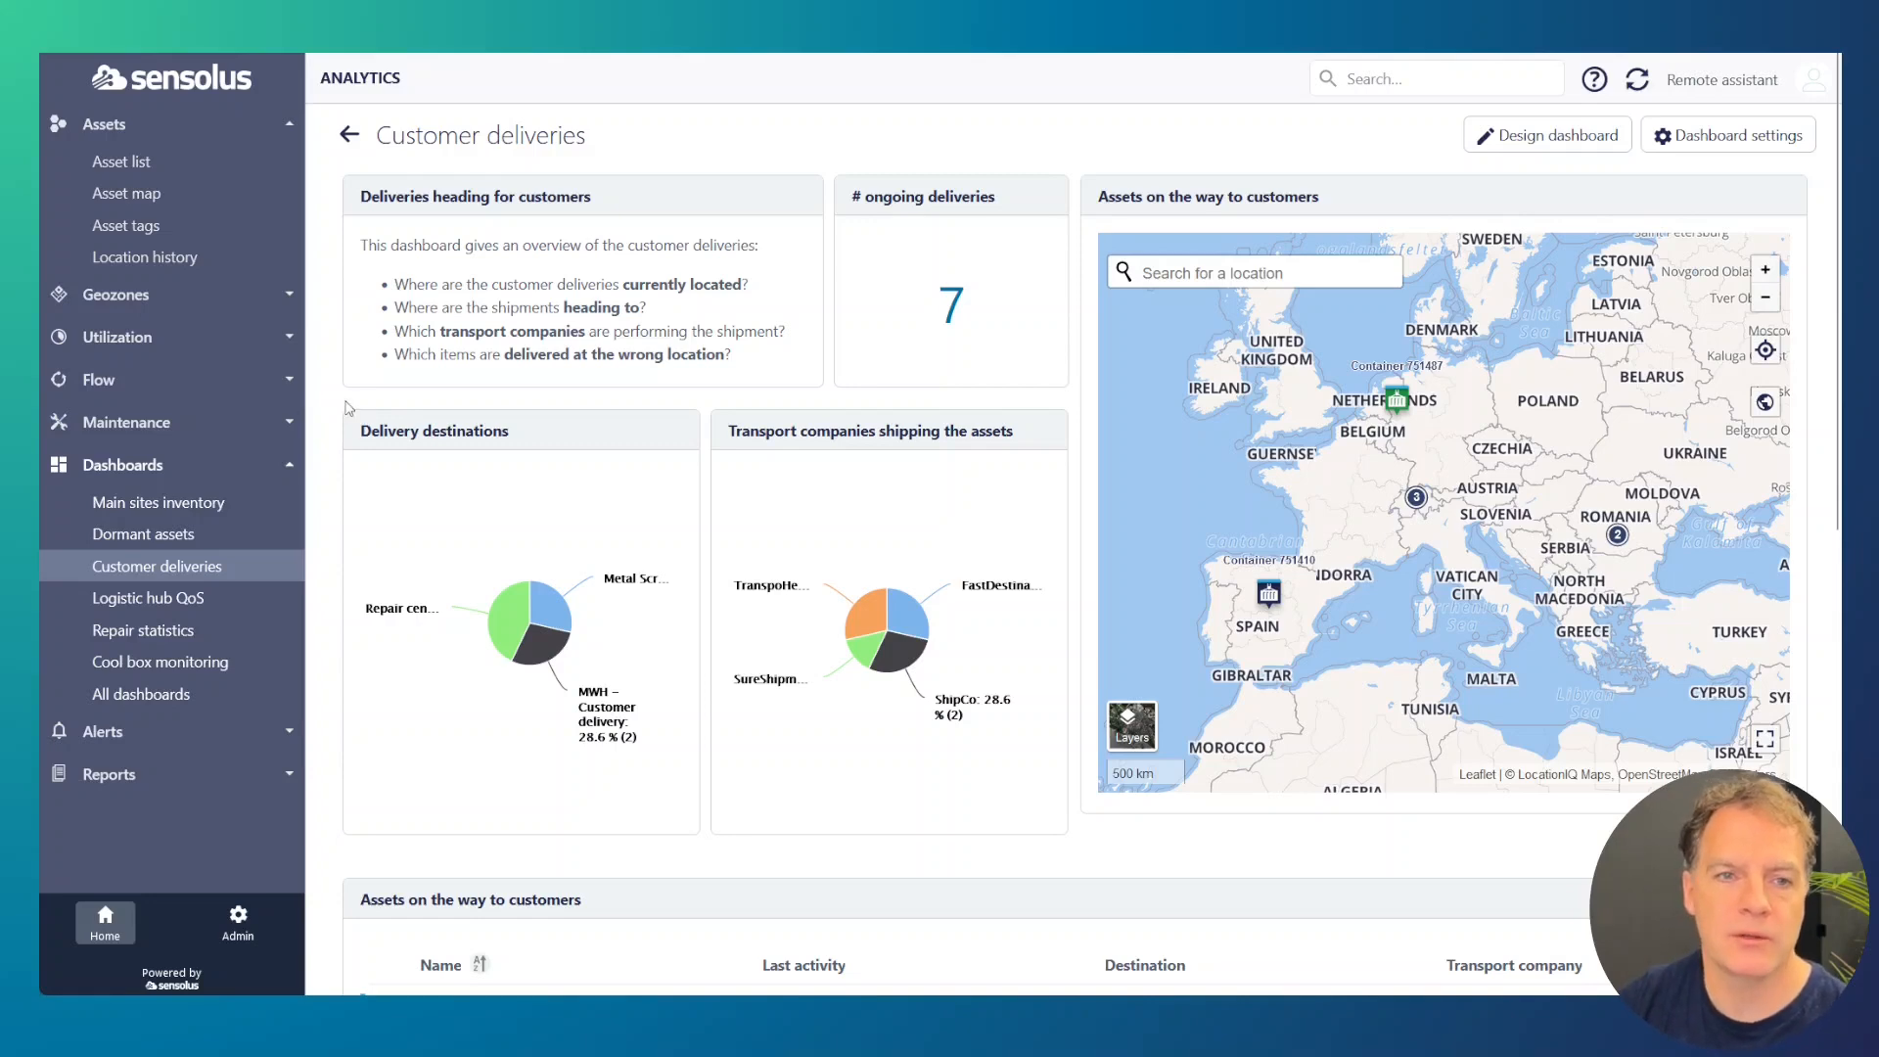
scroll(342, 406, down, 8)
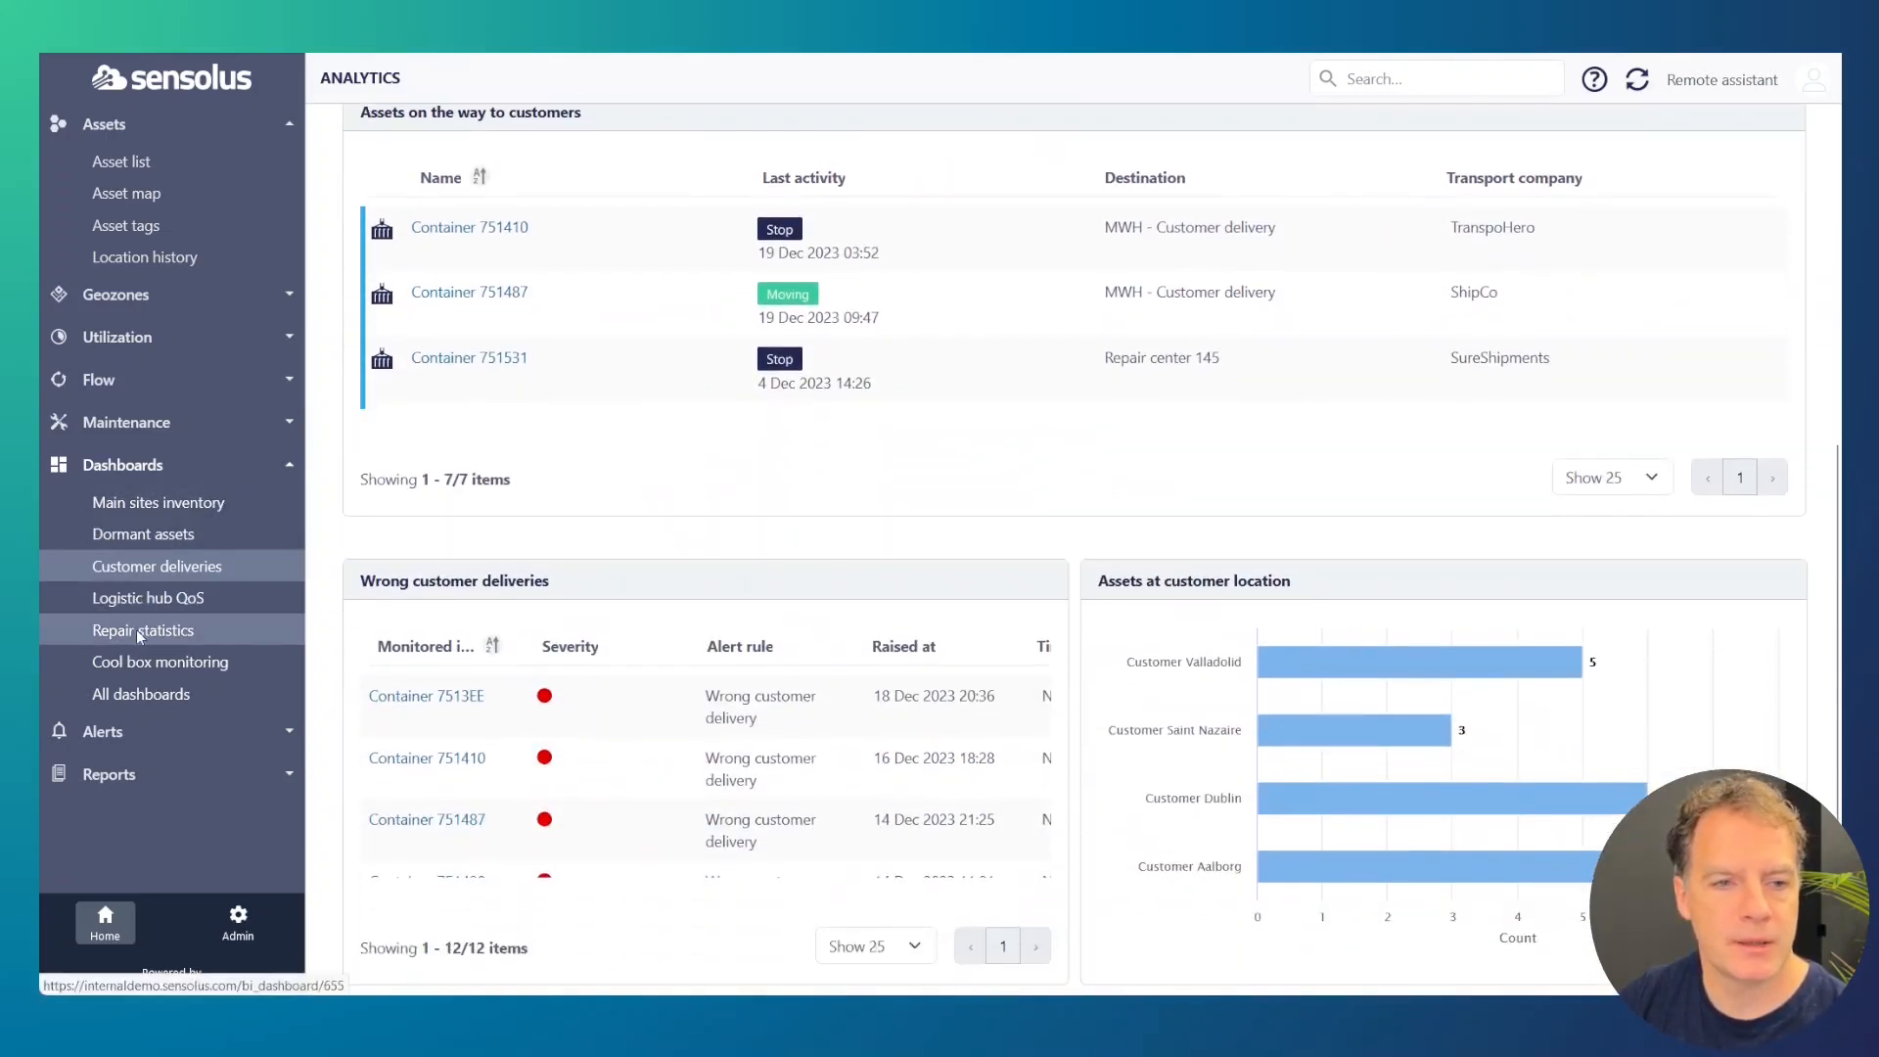
click(151, 663)
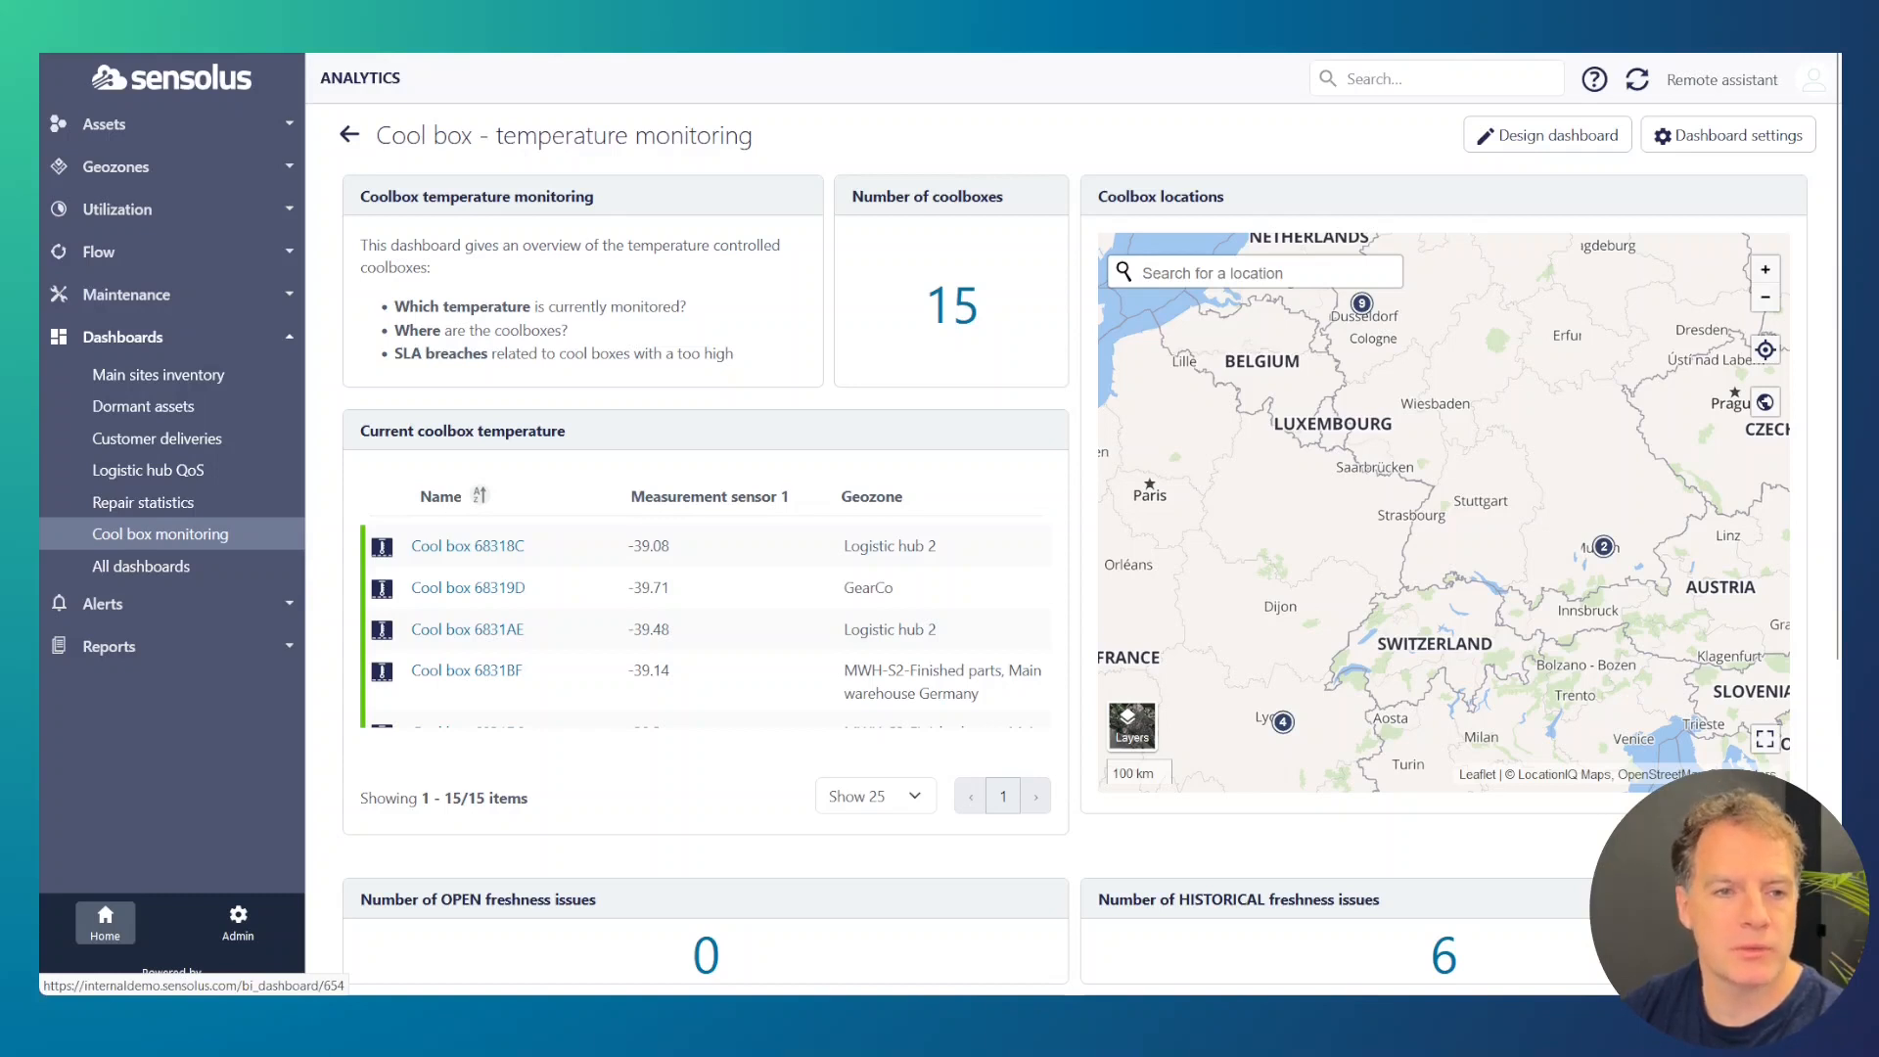
Step: Start creating a custom dashboard from the overview of all dashboards, entering the demo title as both name and platform menu name
click(173, 571)
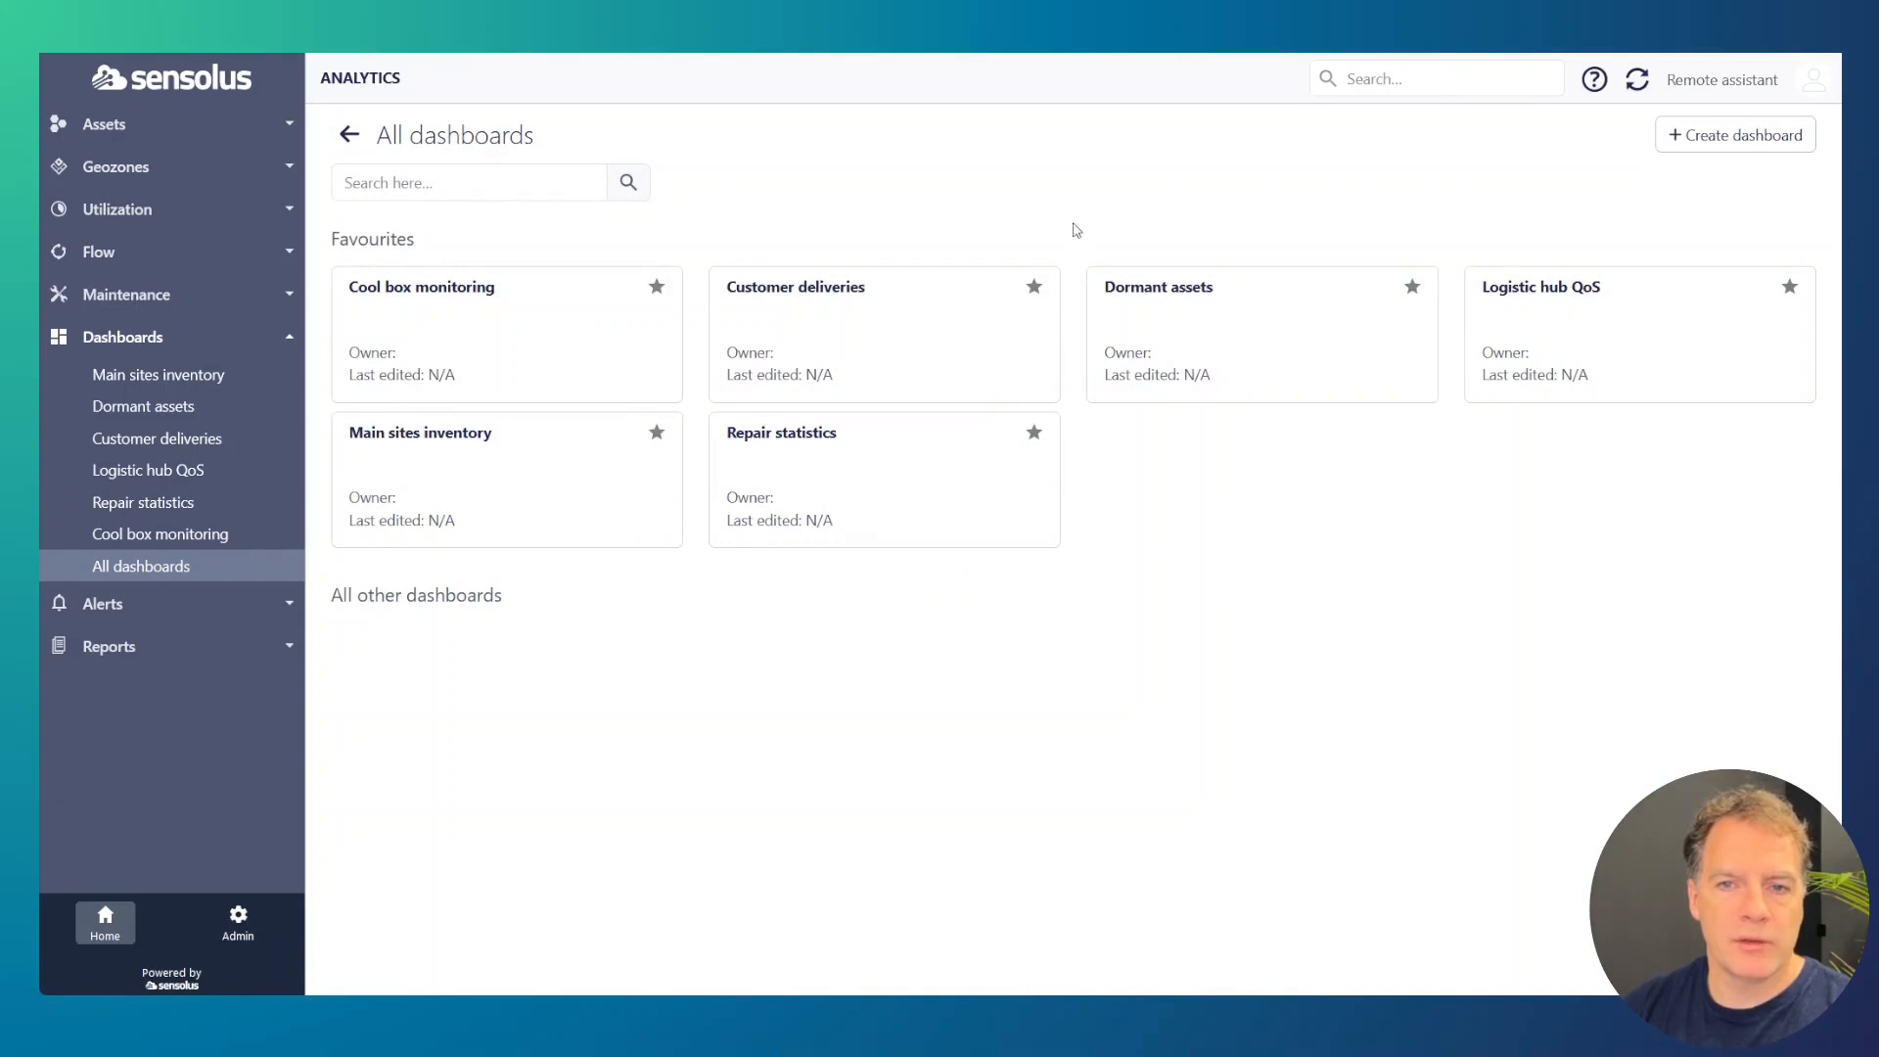
click(1726, 147)
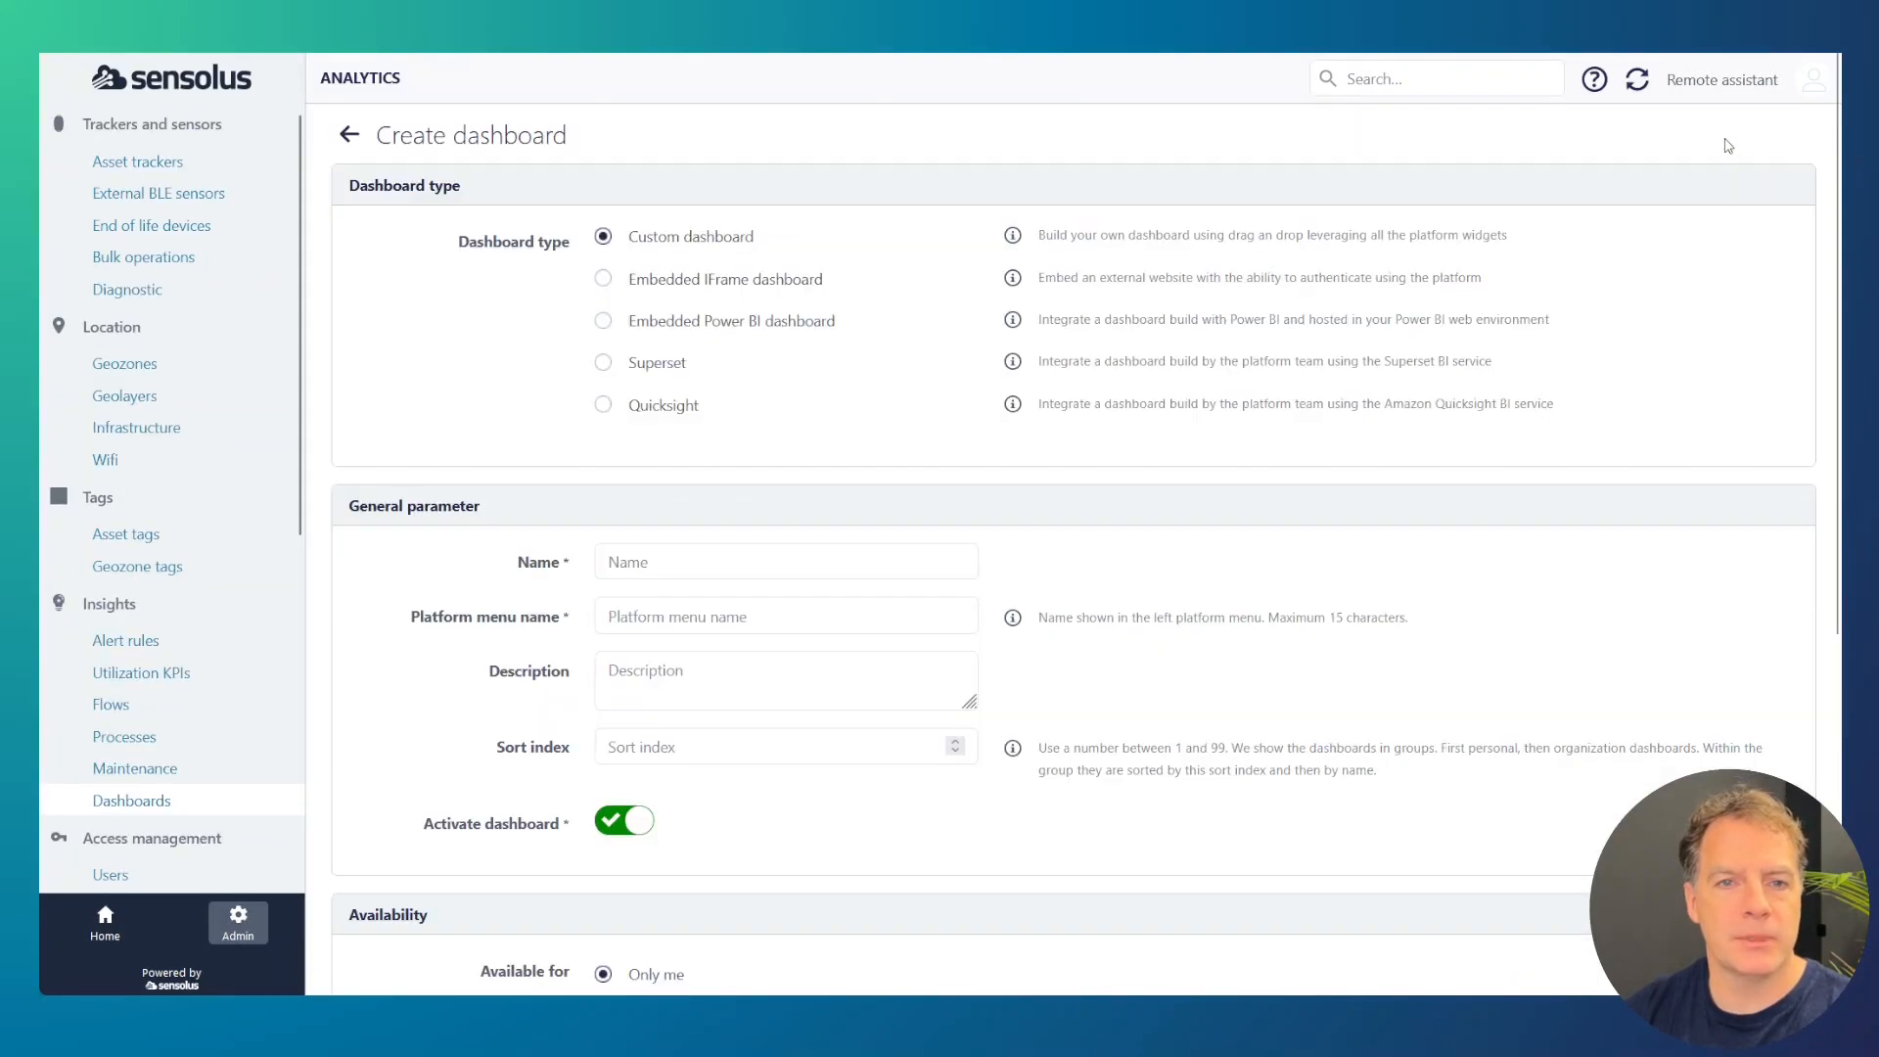
click(632, 560)
text(Pl)
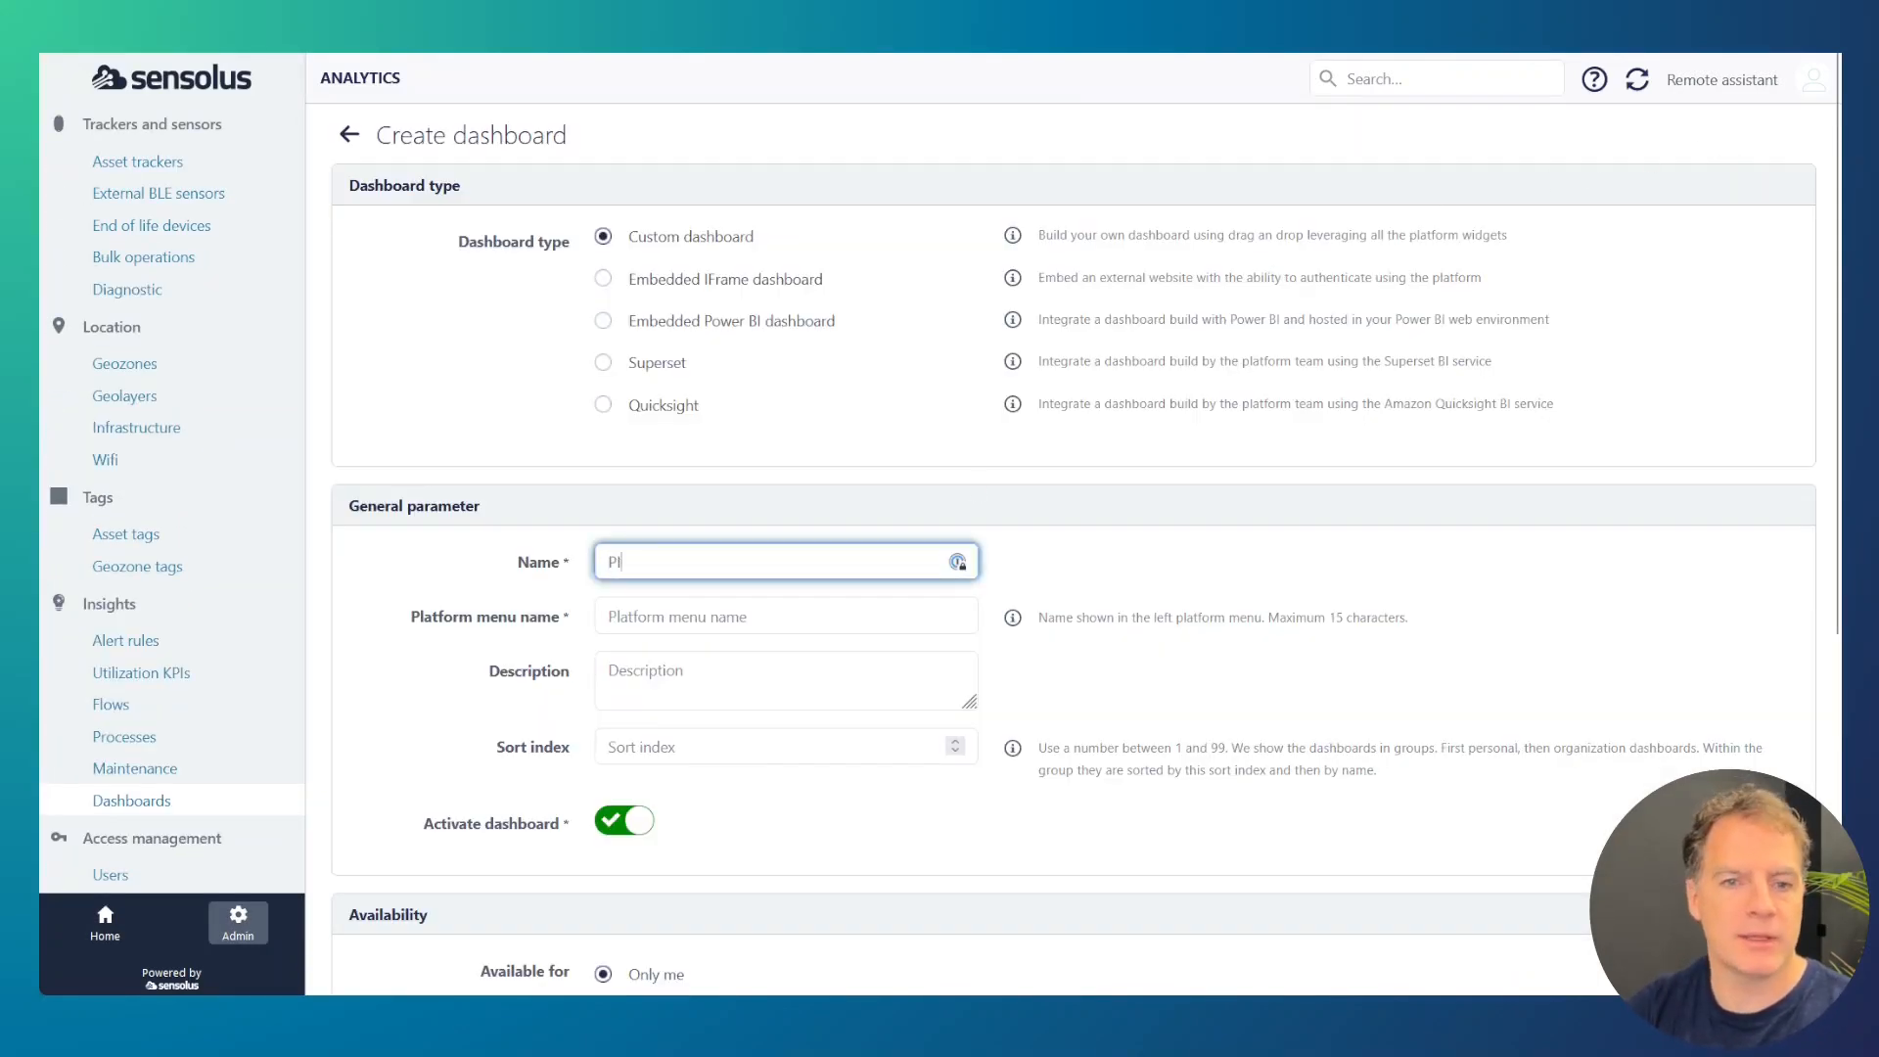
text(eter Demo)
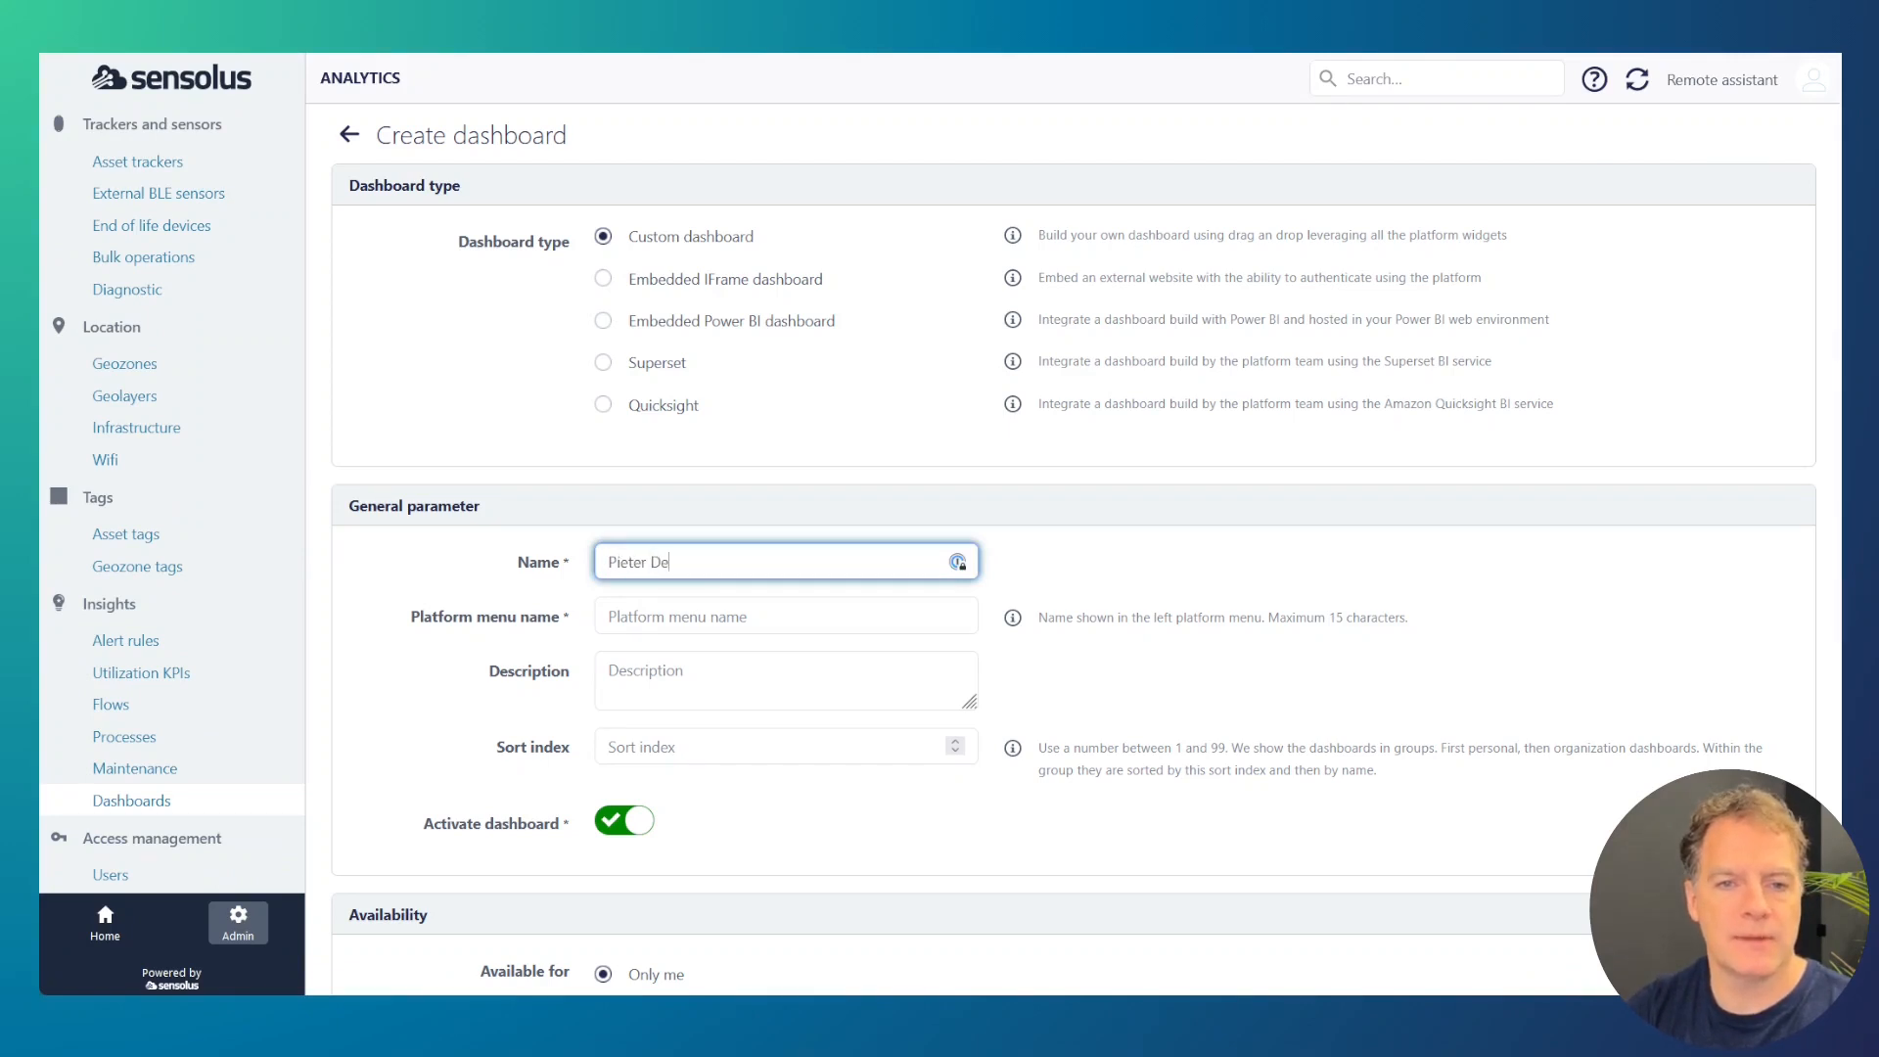
key(Tab)
text(P)
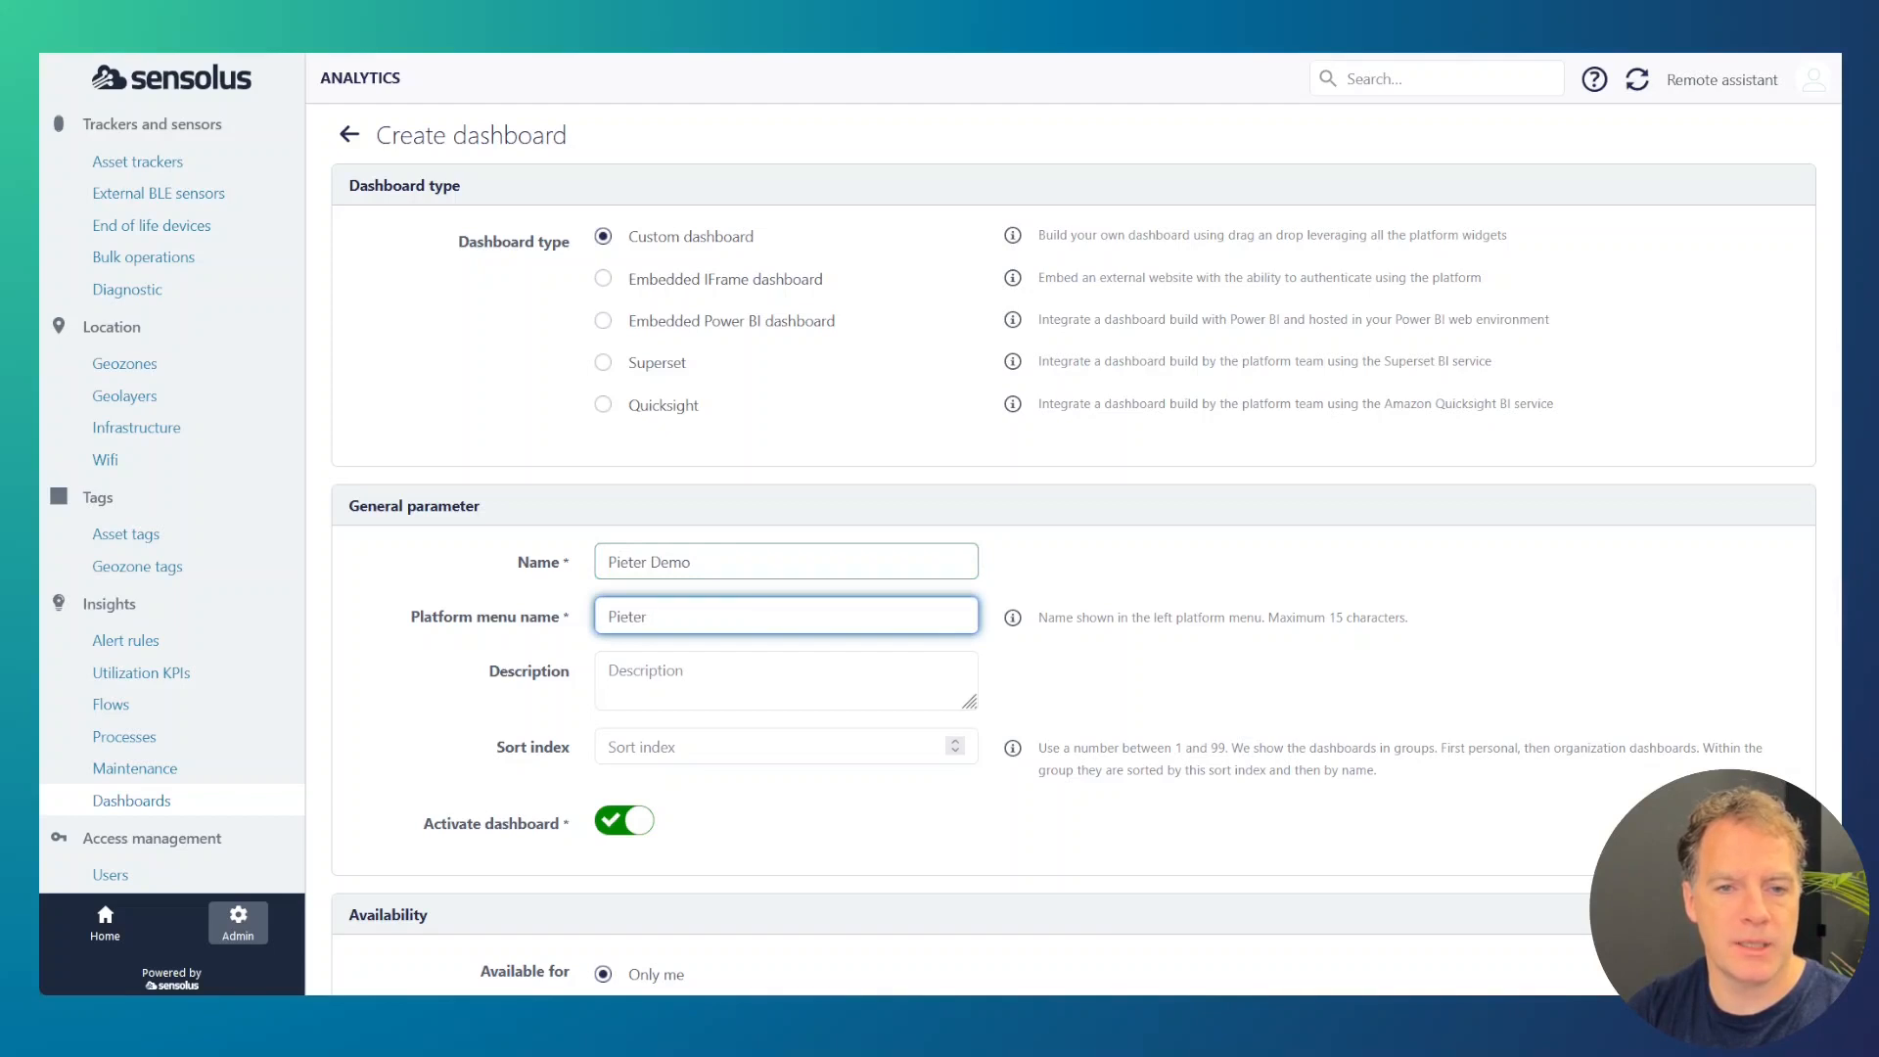
text(ieter Dem)
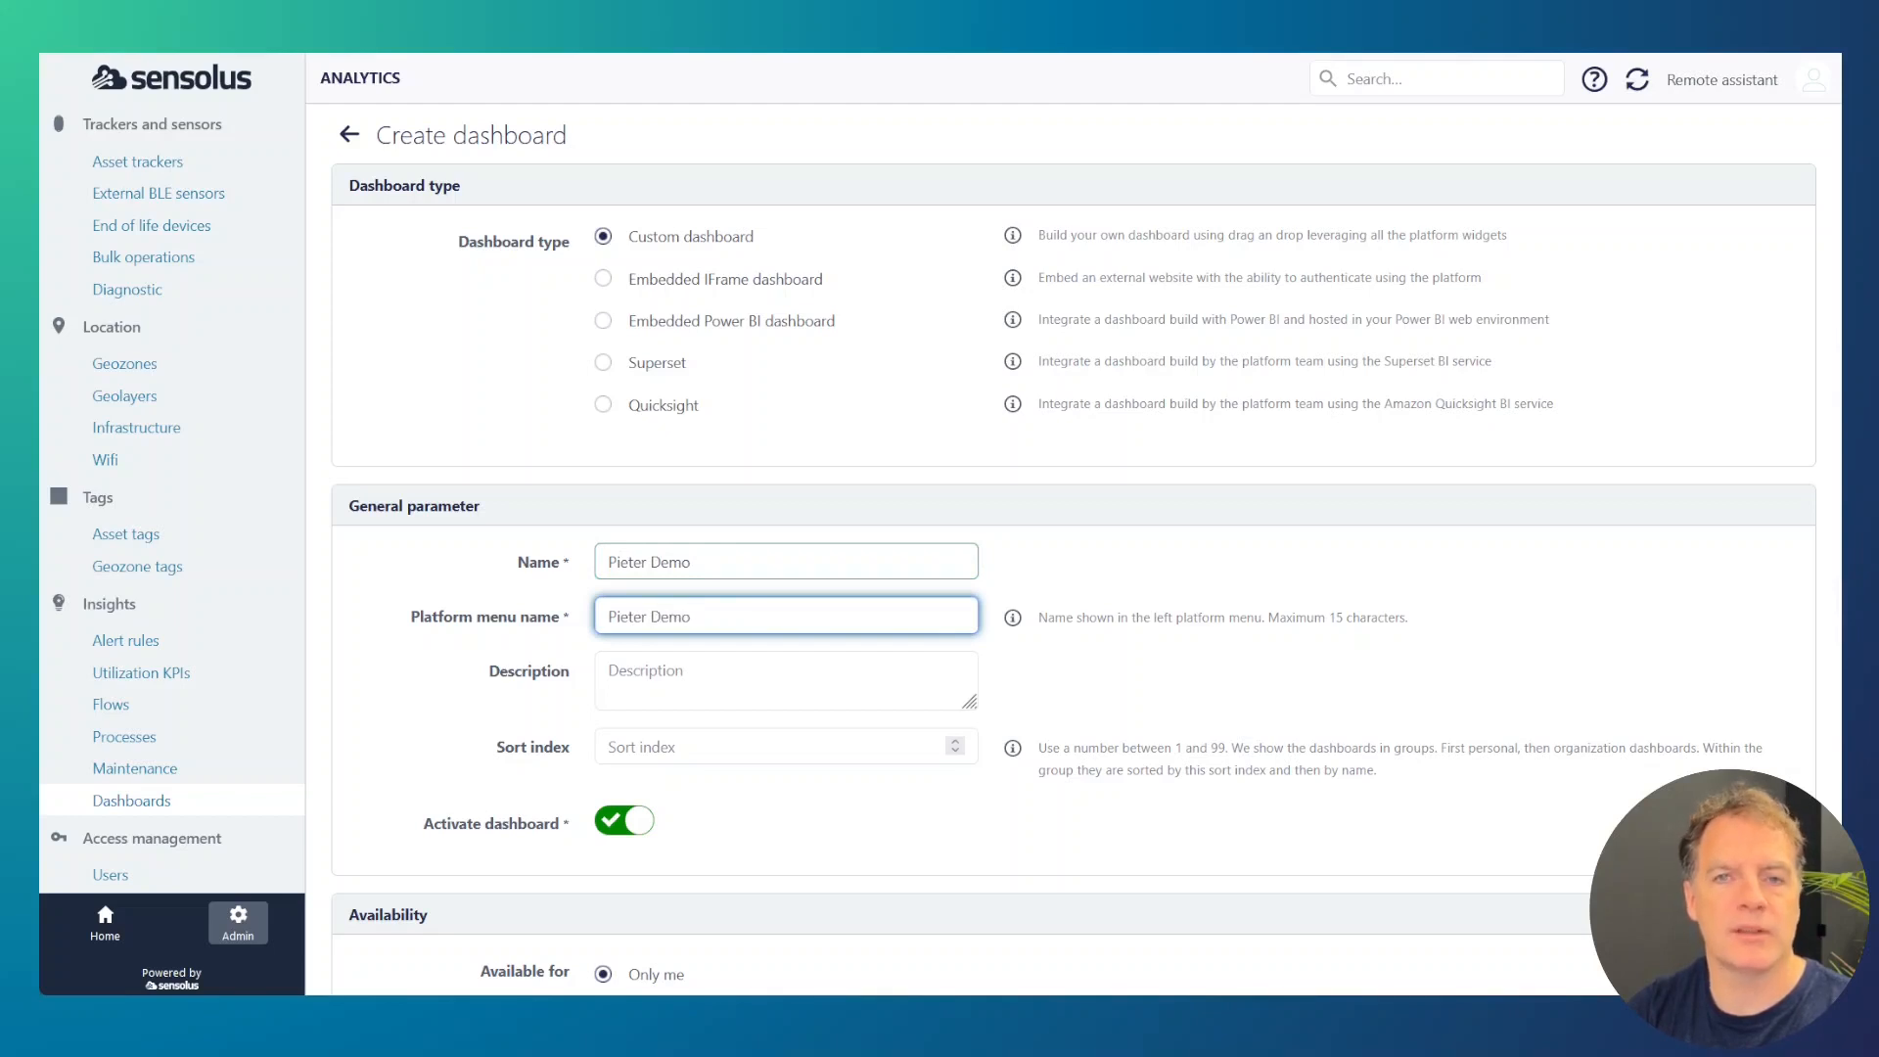
text(o)
Step: Keep the new dashboard activated and available for Only me, and save its settings
scroll(592, 548, down, 2)
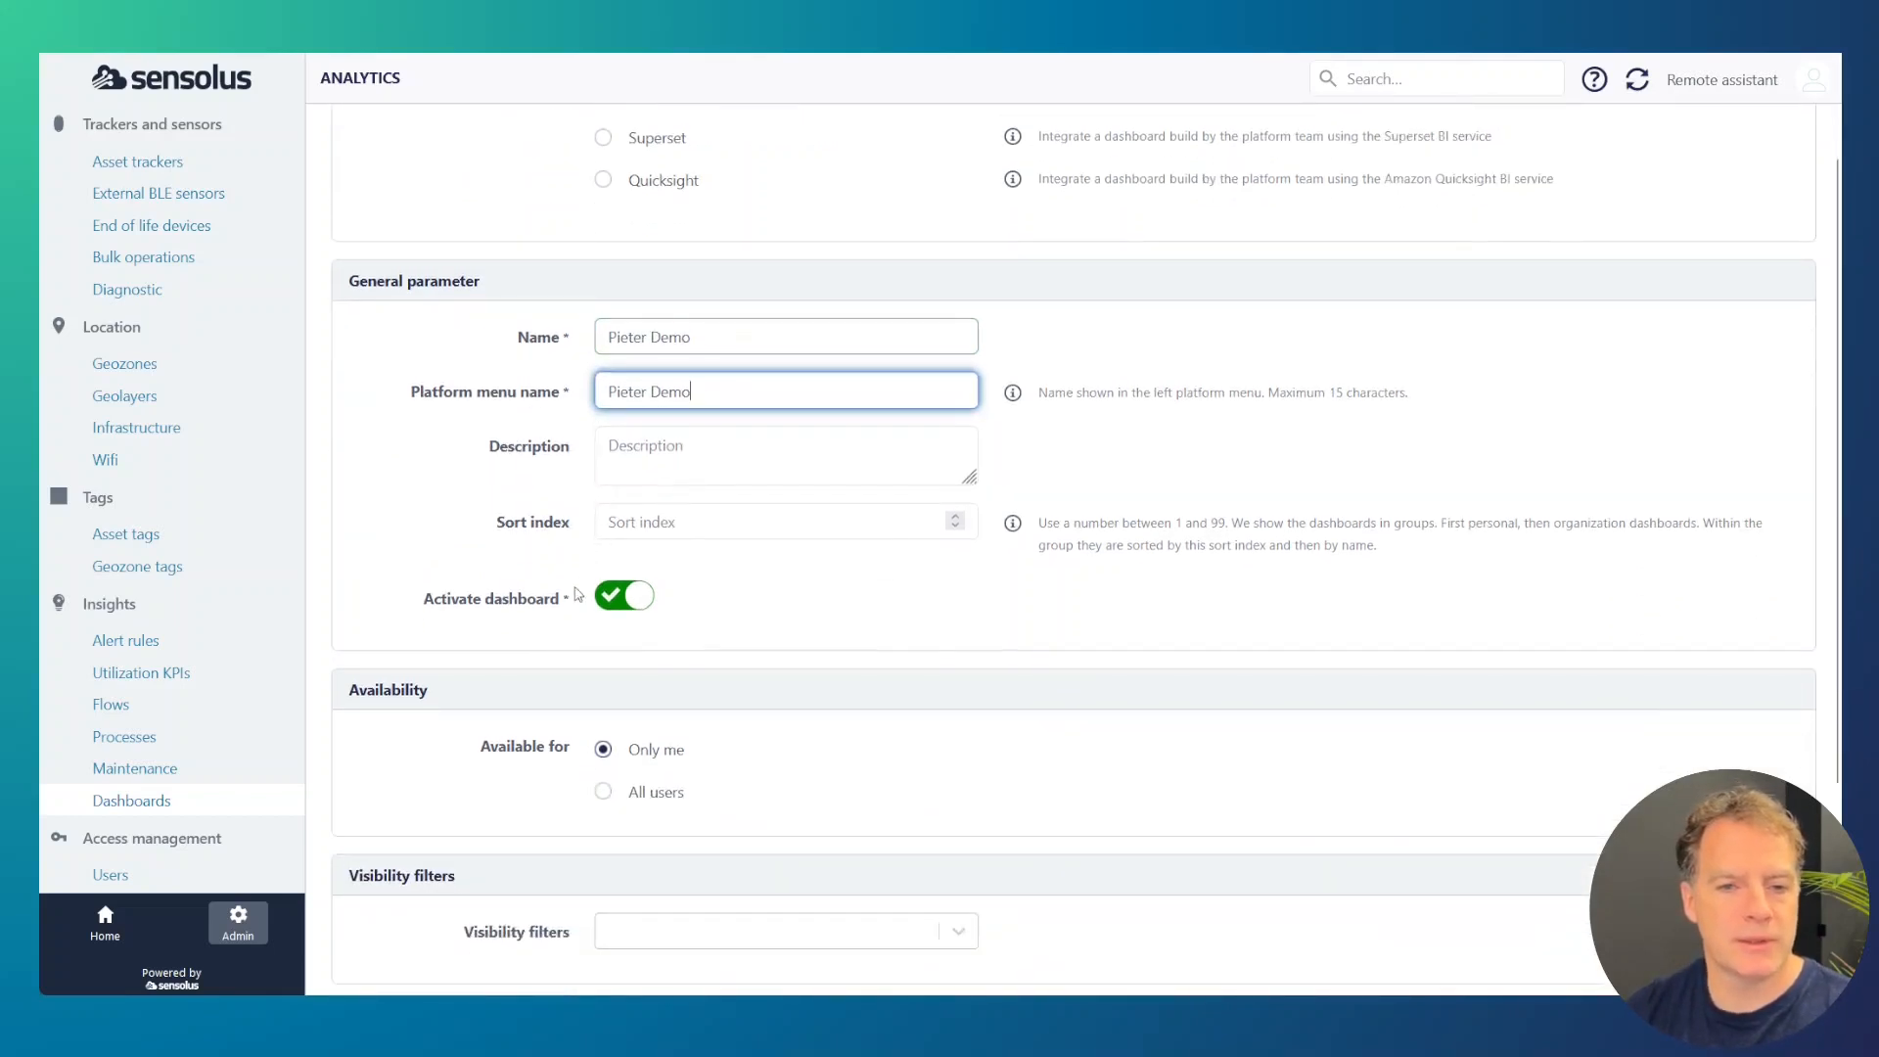
scroll(575, 599, down, 1)
scroll(570, 617, down, 2)
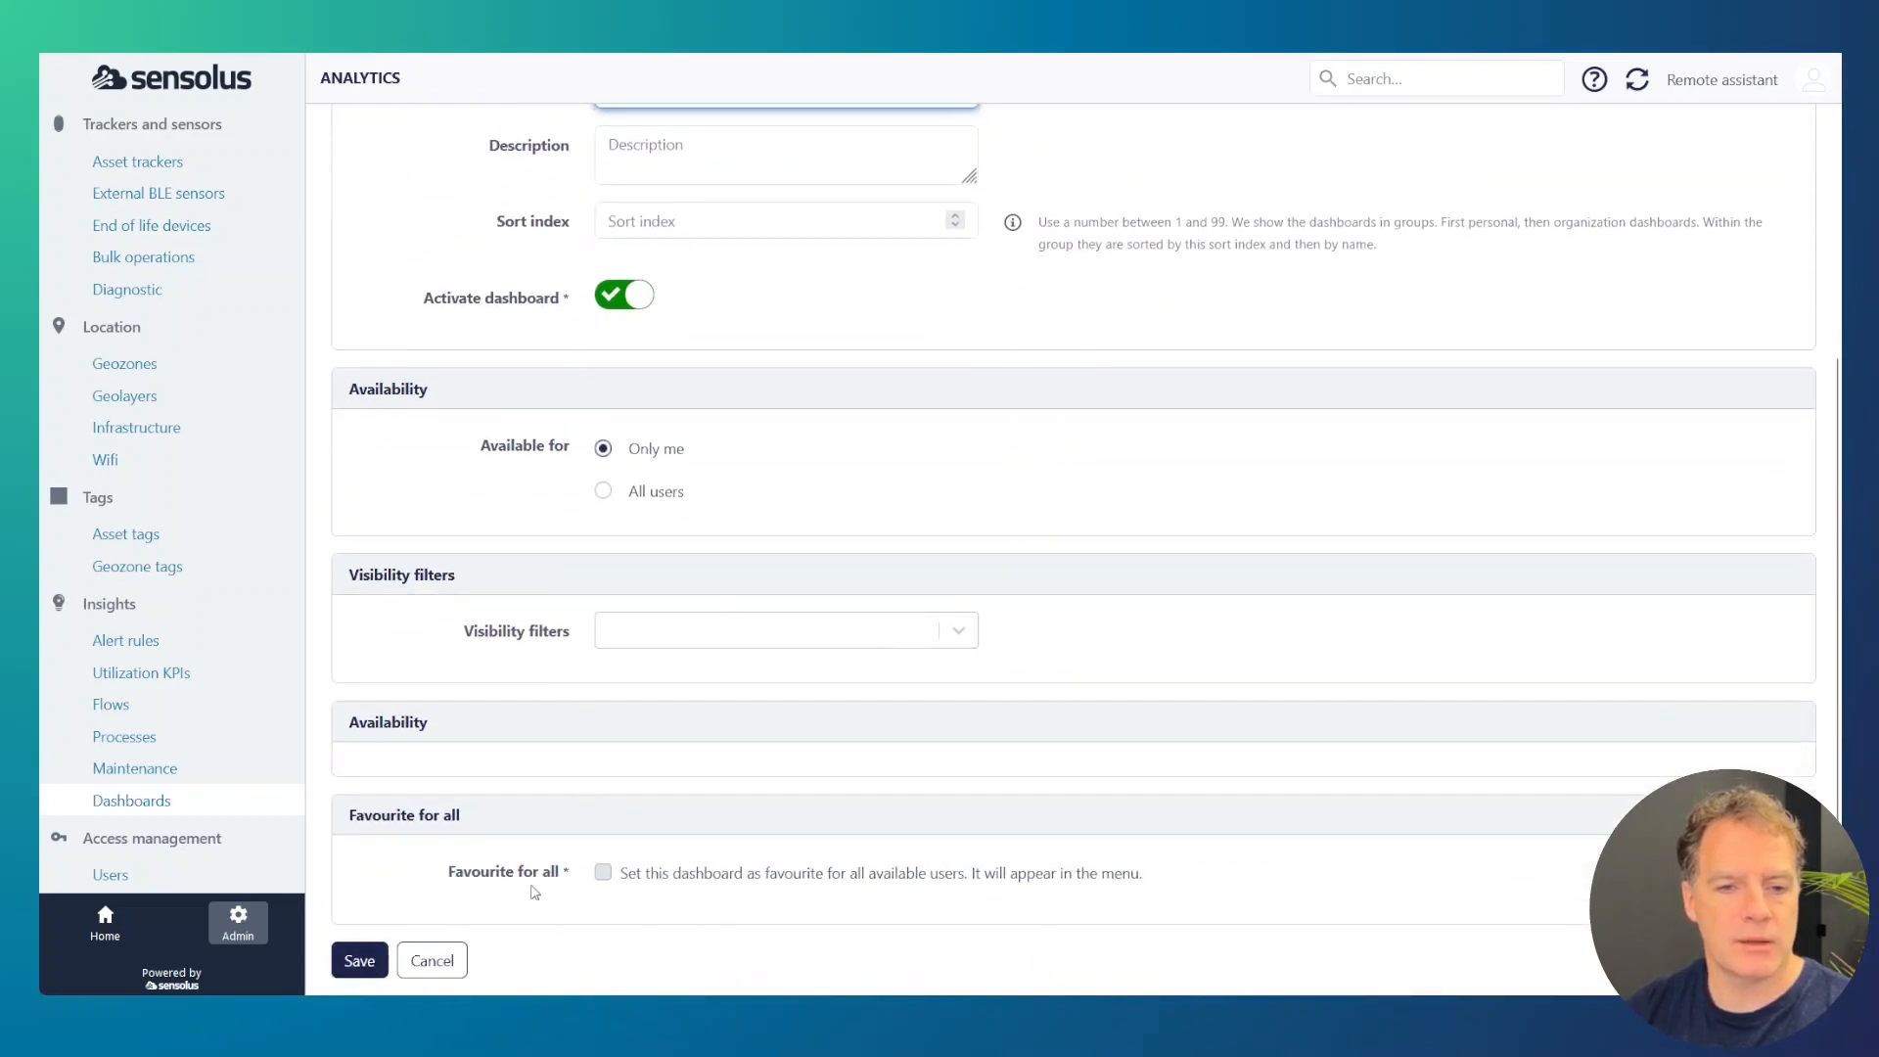
click(604, 873)
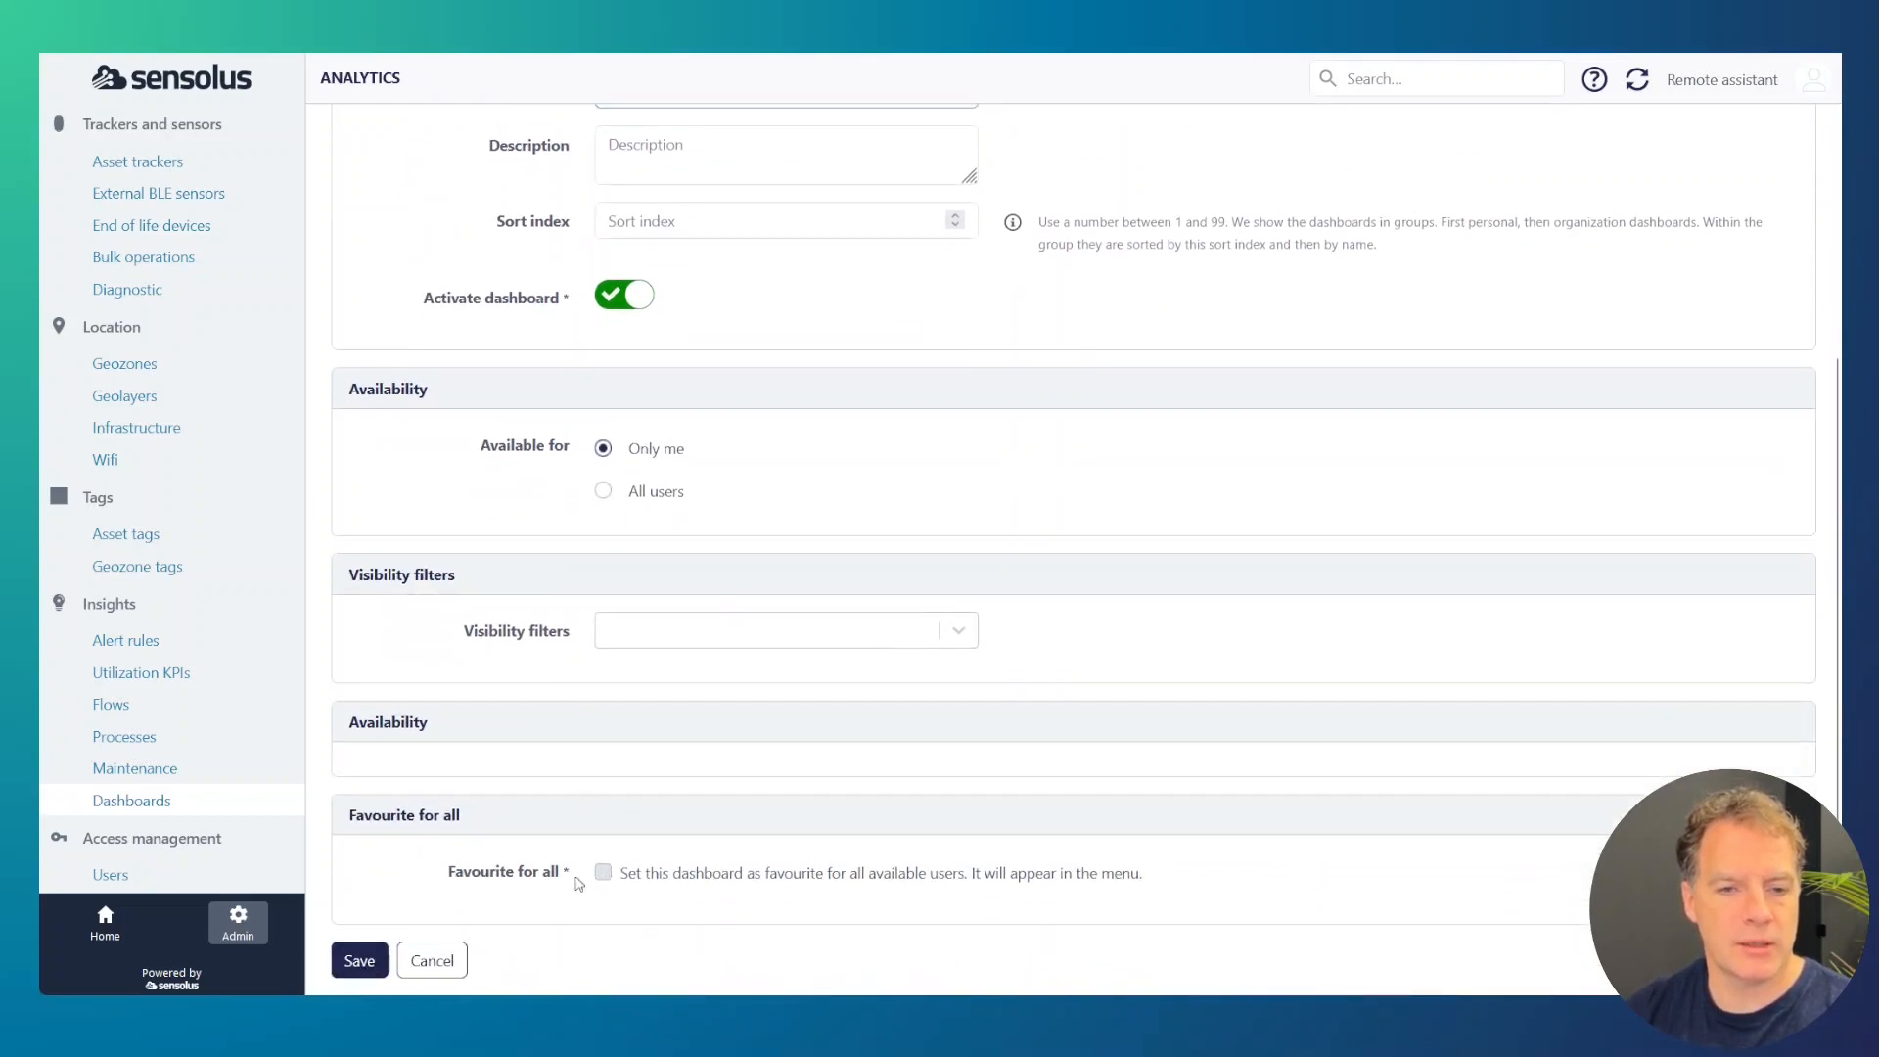
click(359, 961)
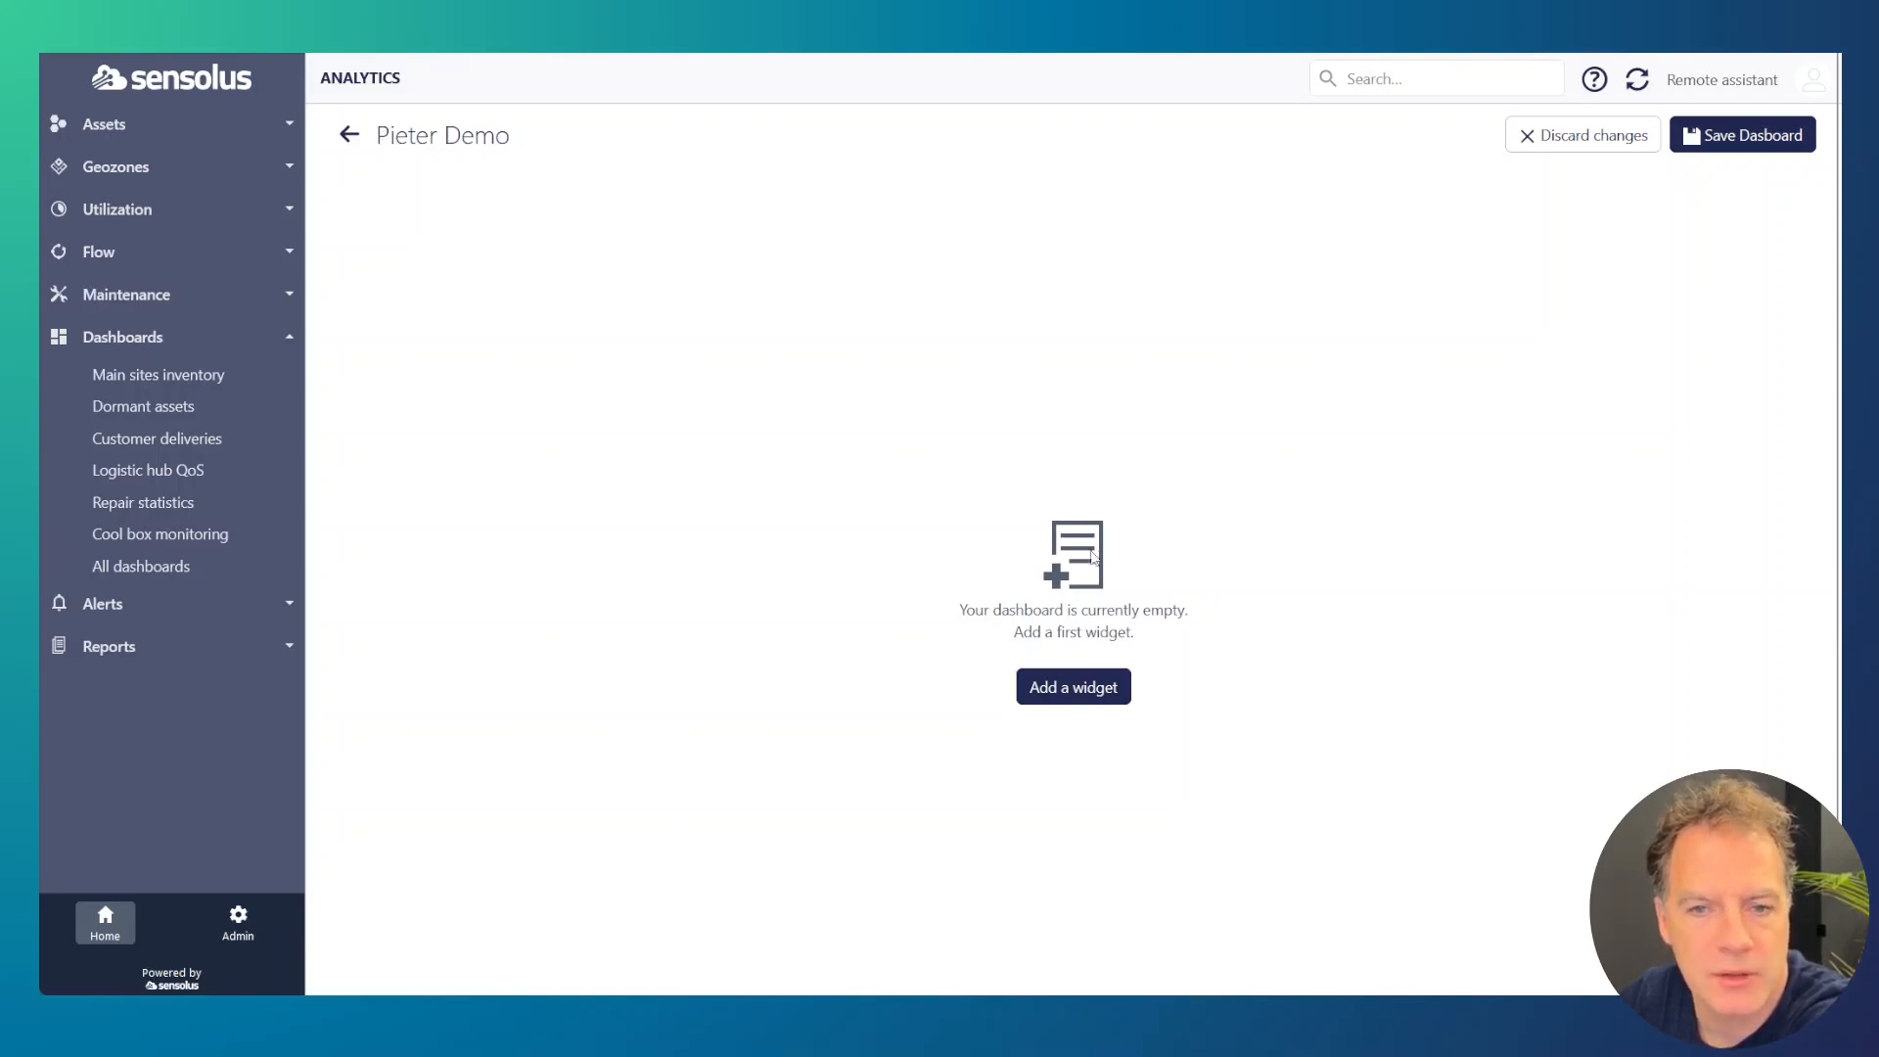
Step: Add an Asset widget shown as a bar chart grouped by Geozone, and make the widget narrower and taller
click(1074, 694)
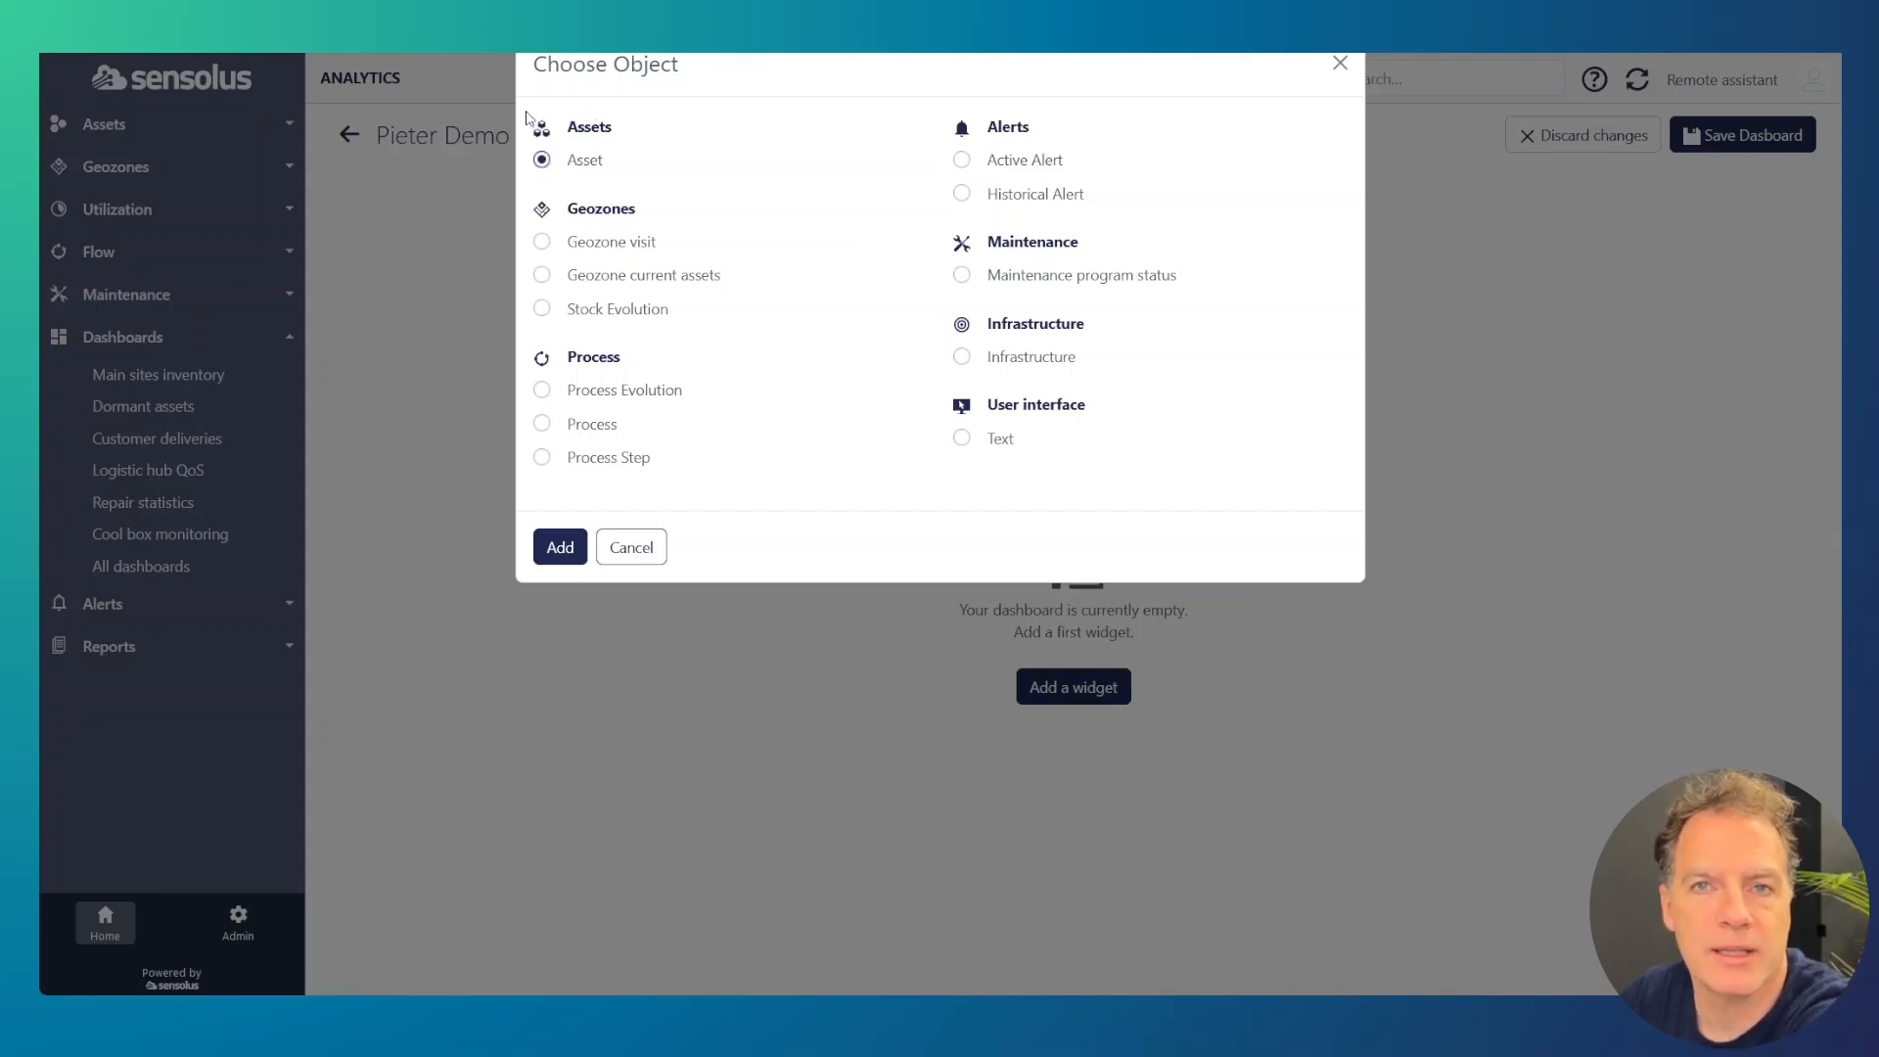
click(559, 548)
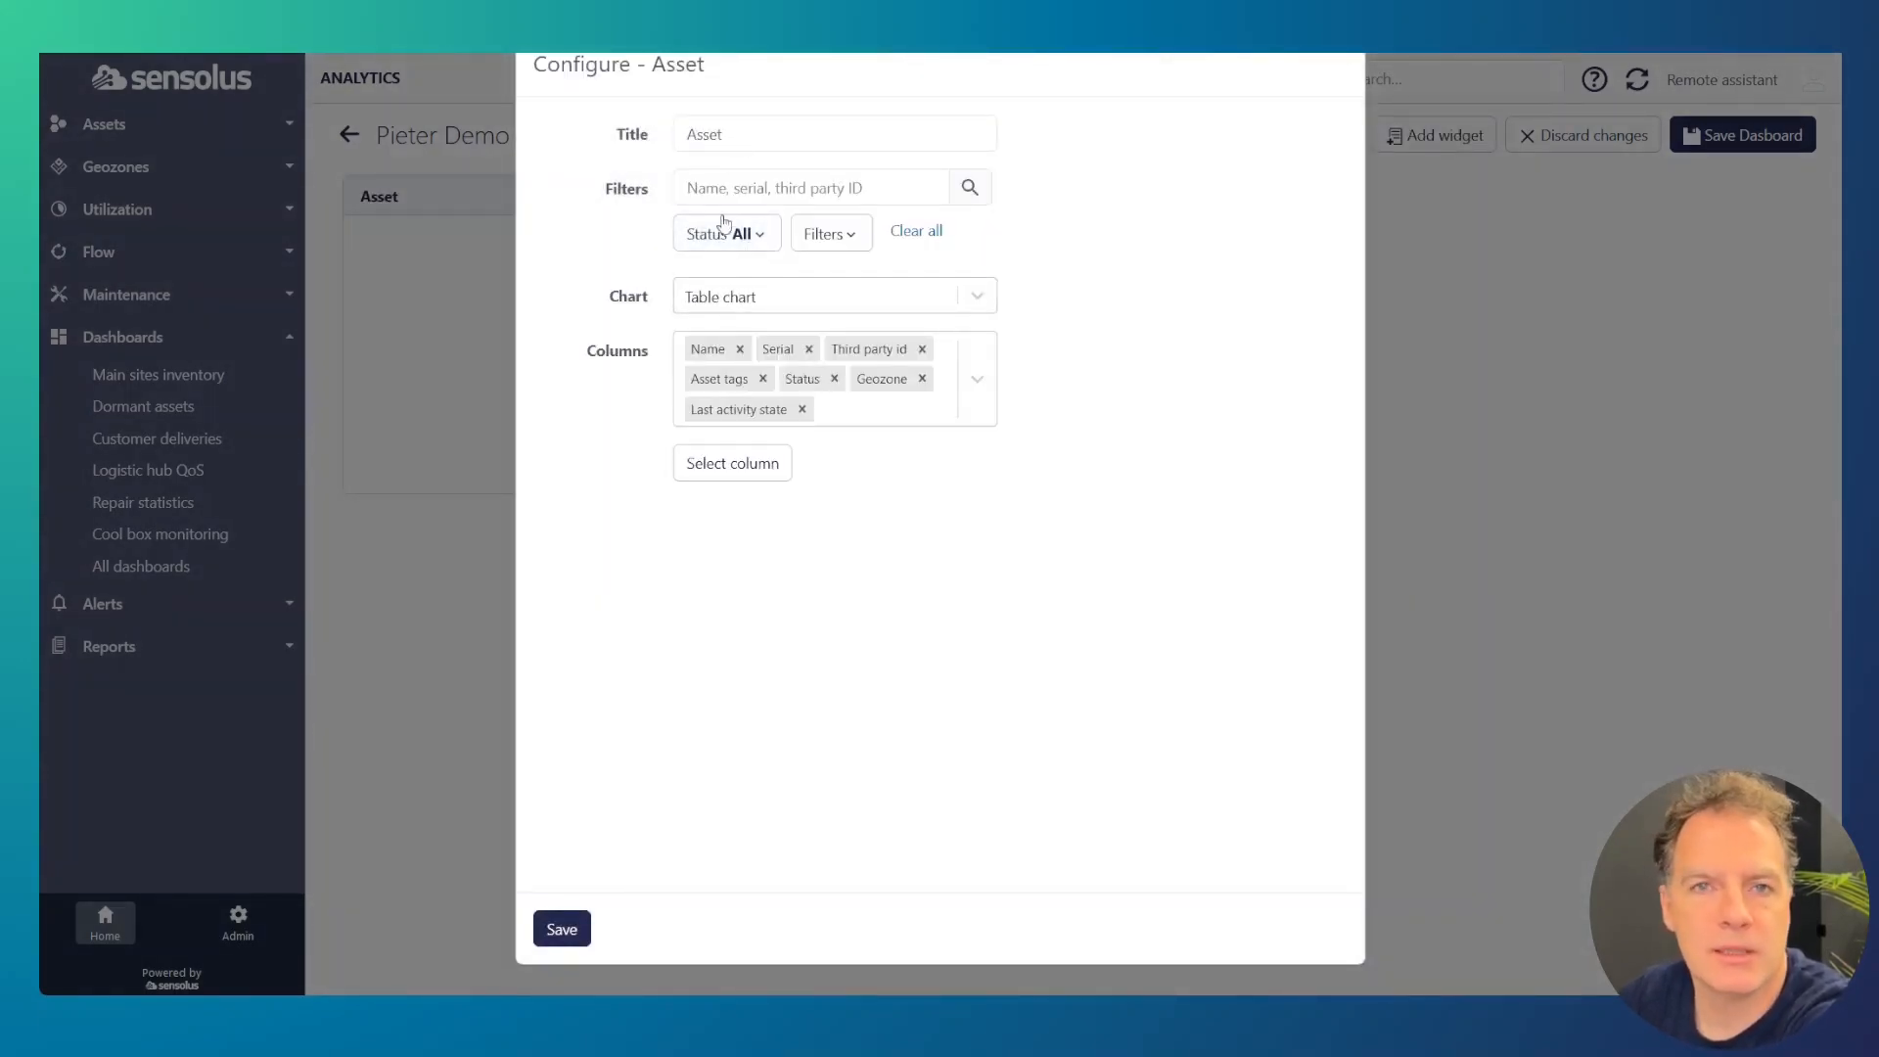
click(775, 299)
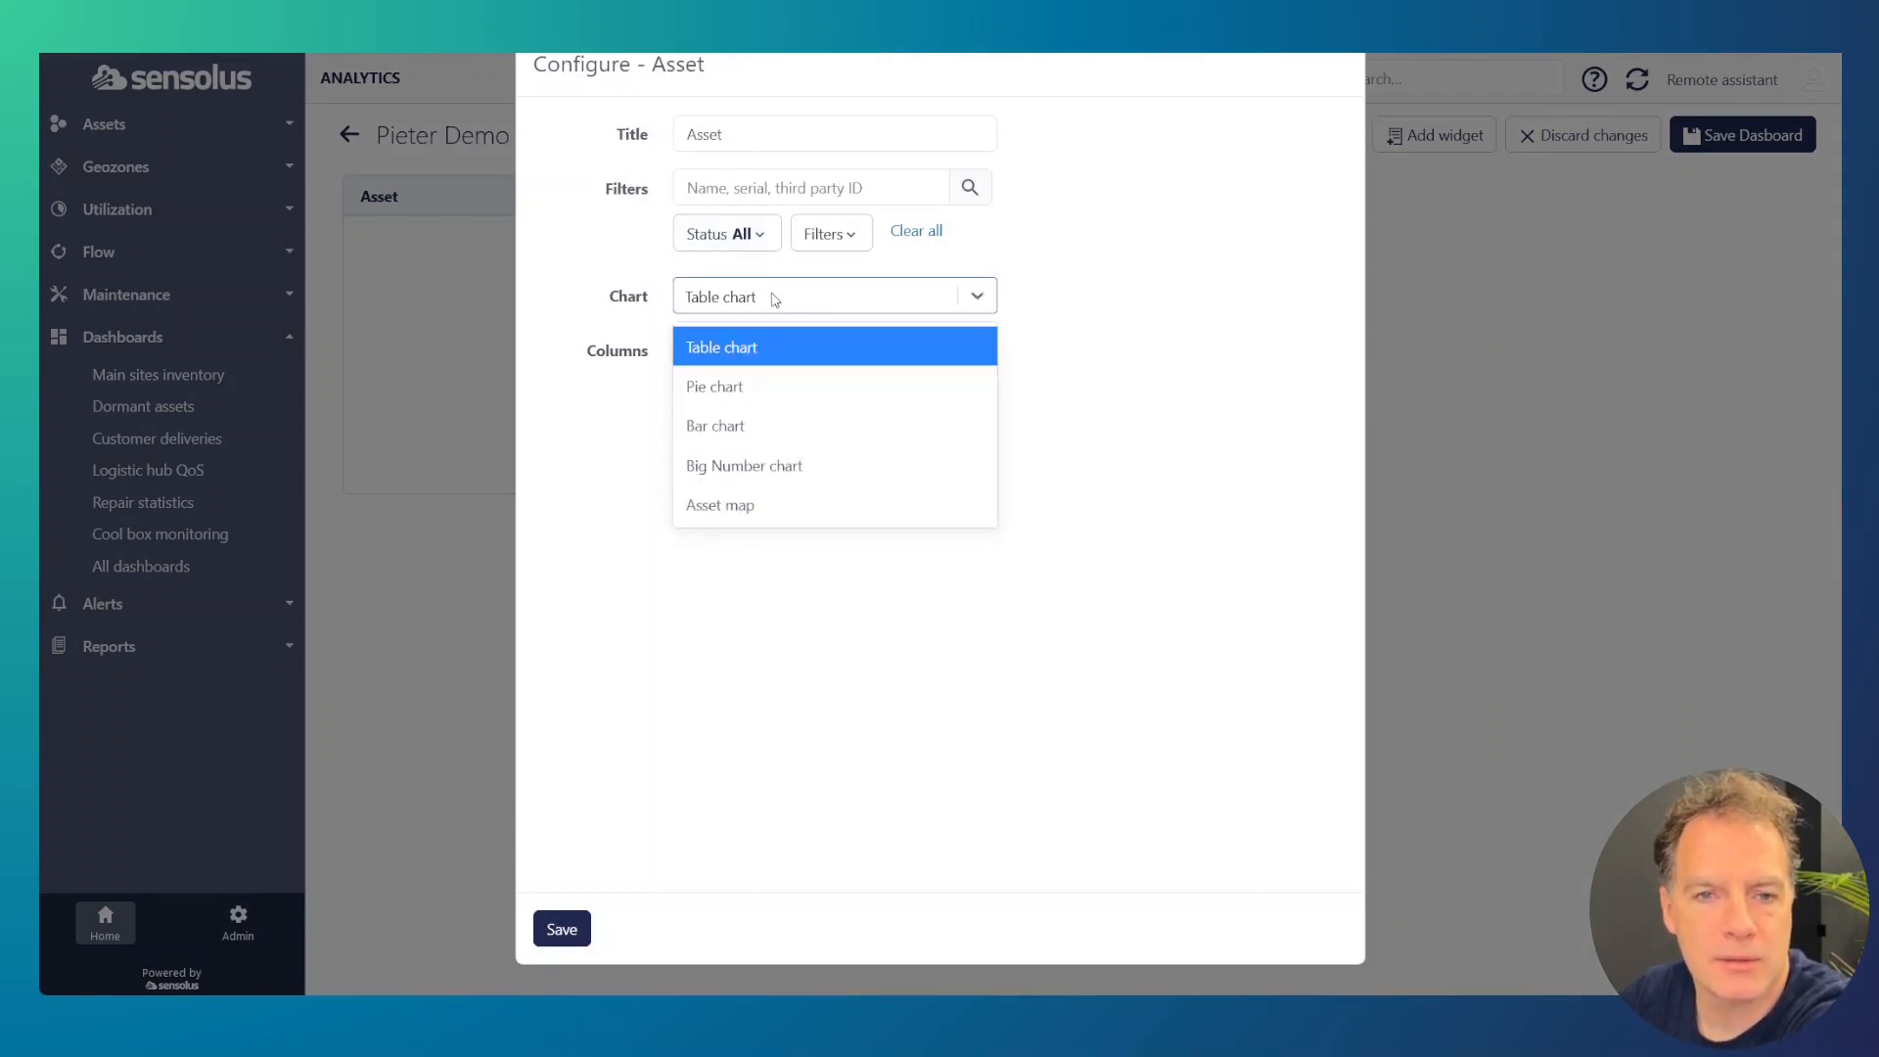
click(741, 431)
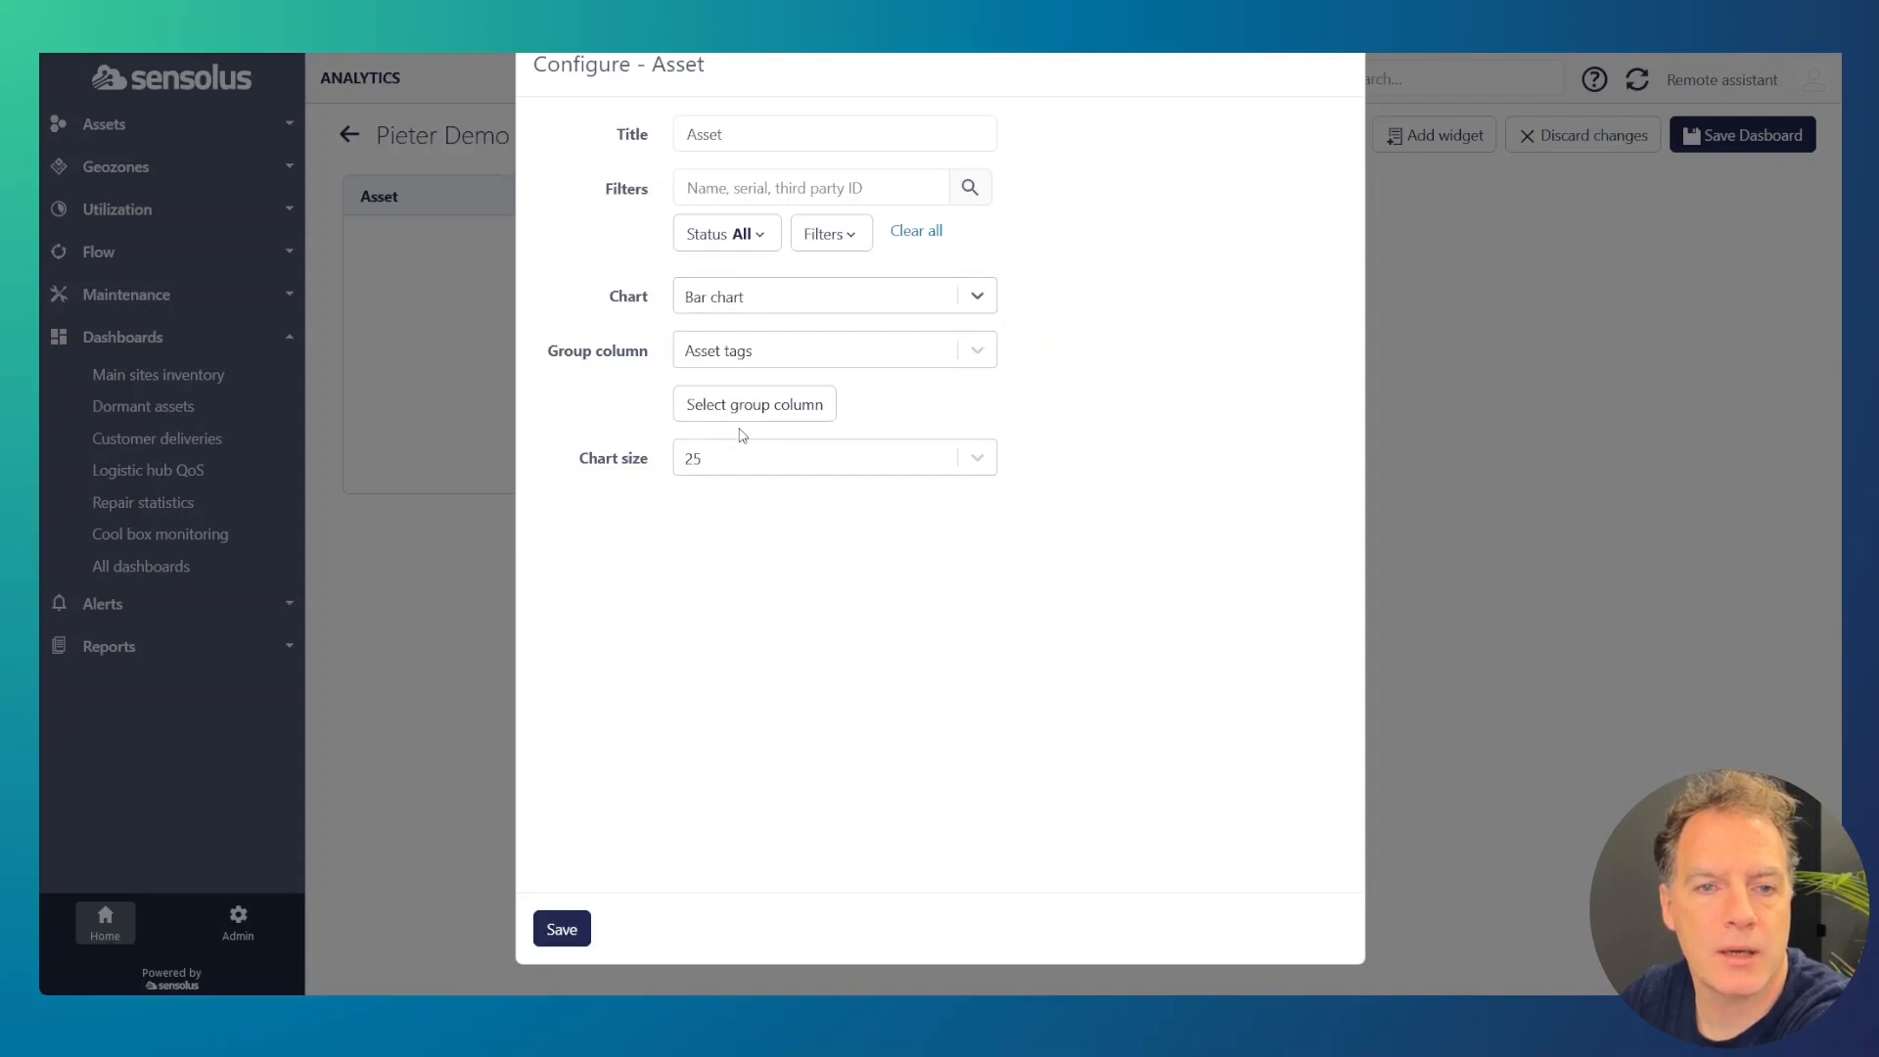
click(758, 358)
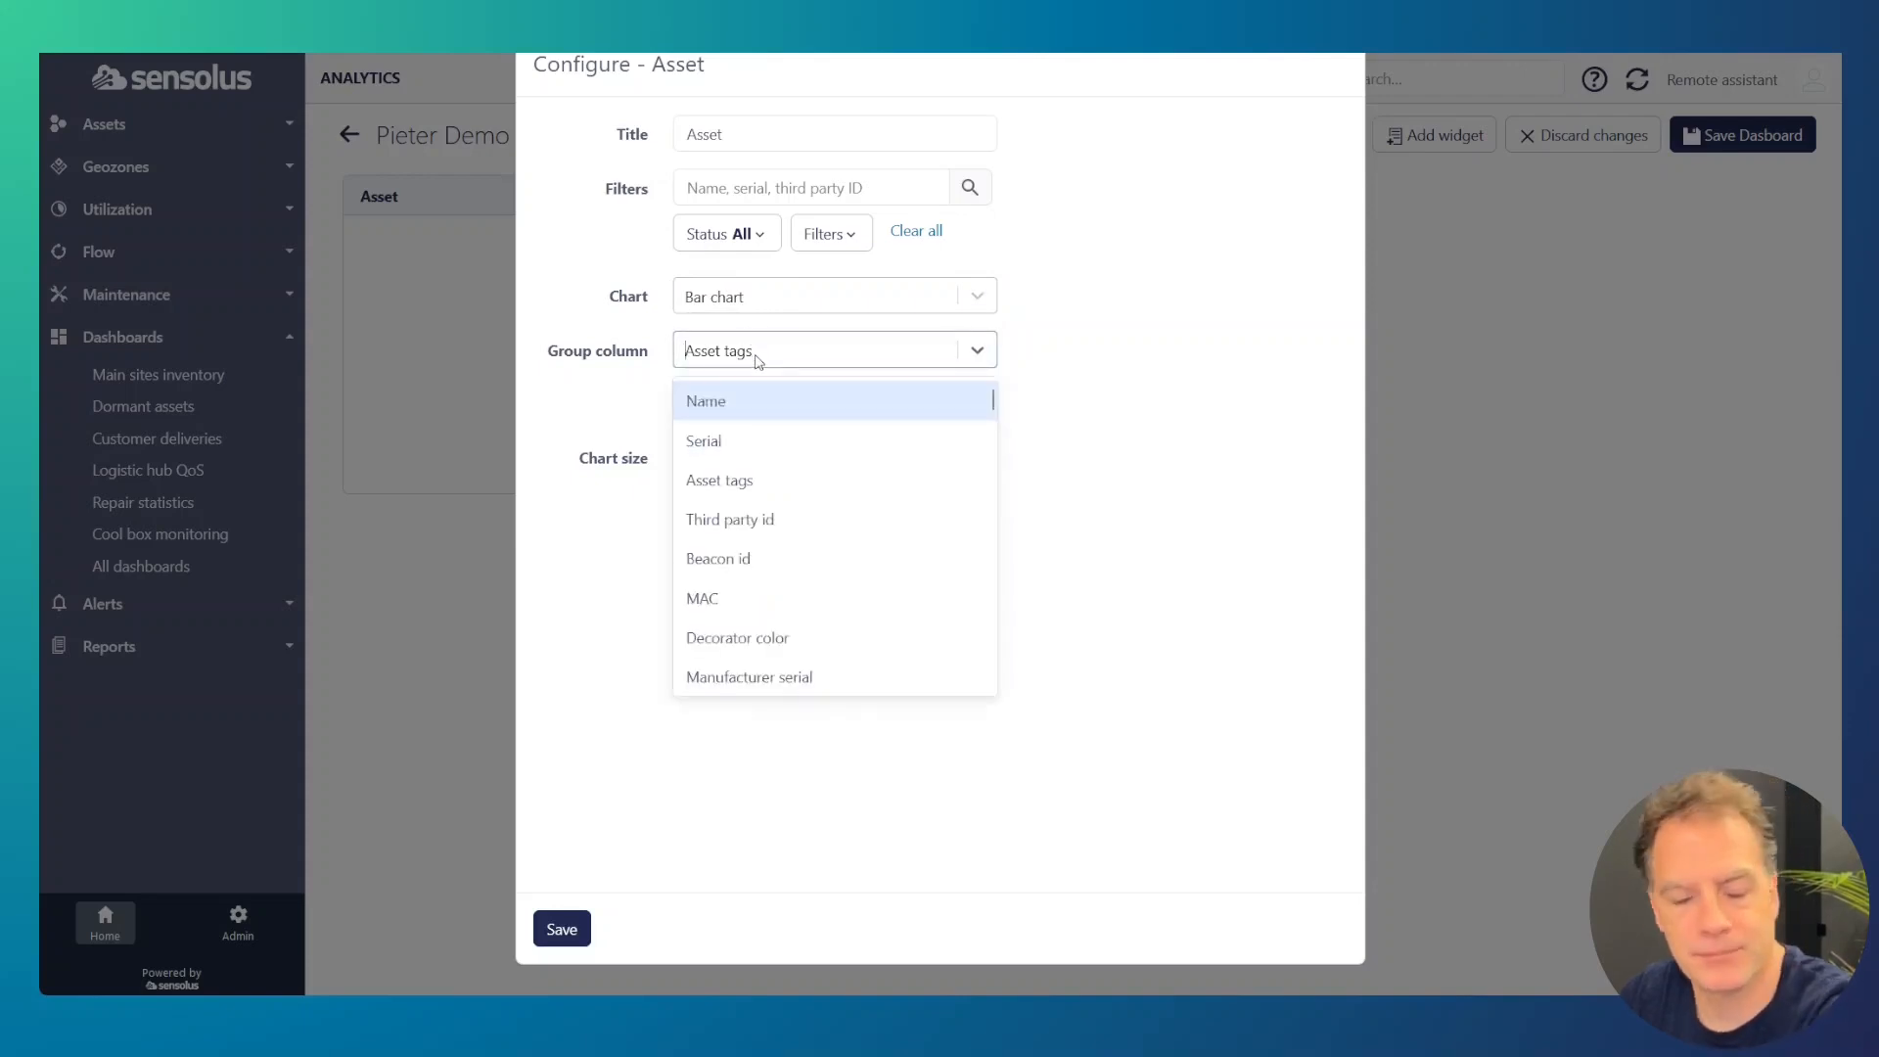
text(ge)
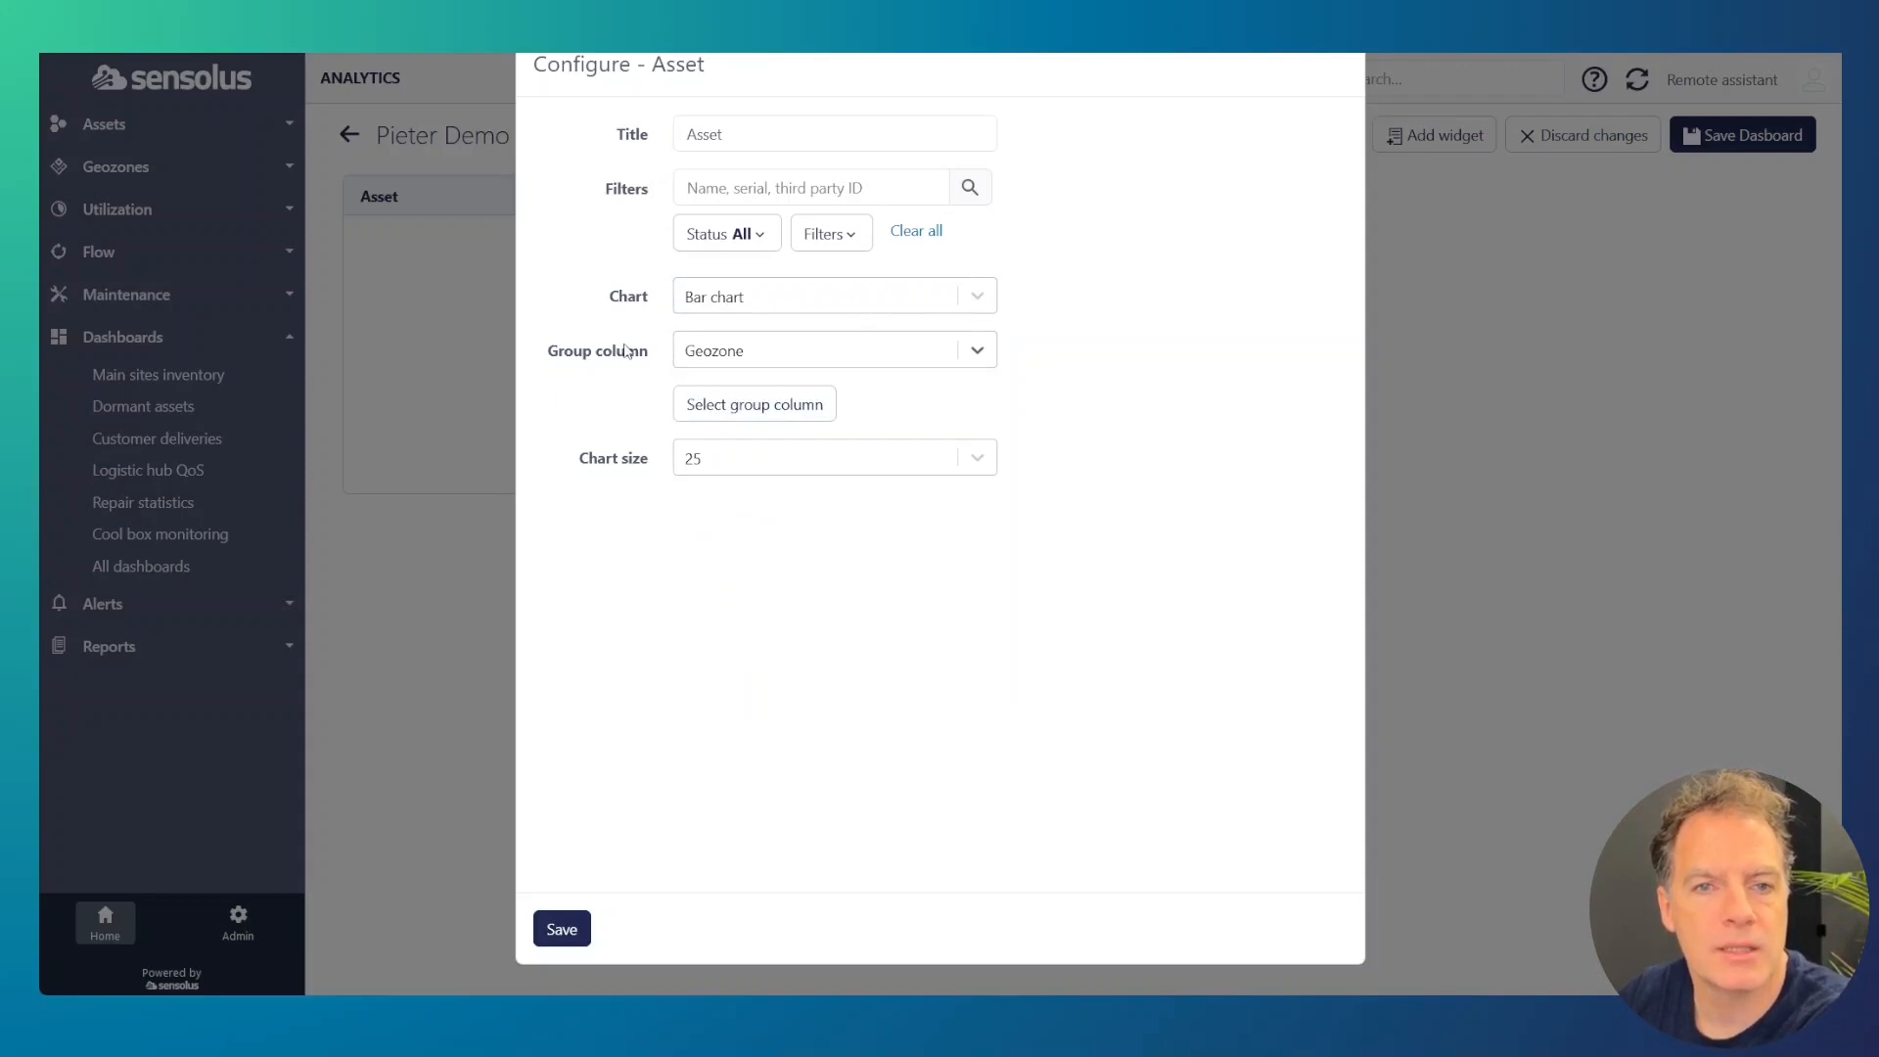
click(566, 937)
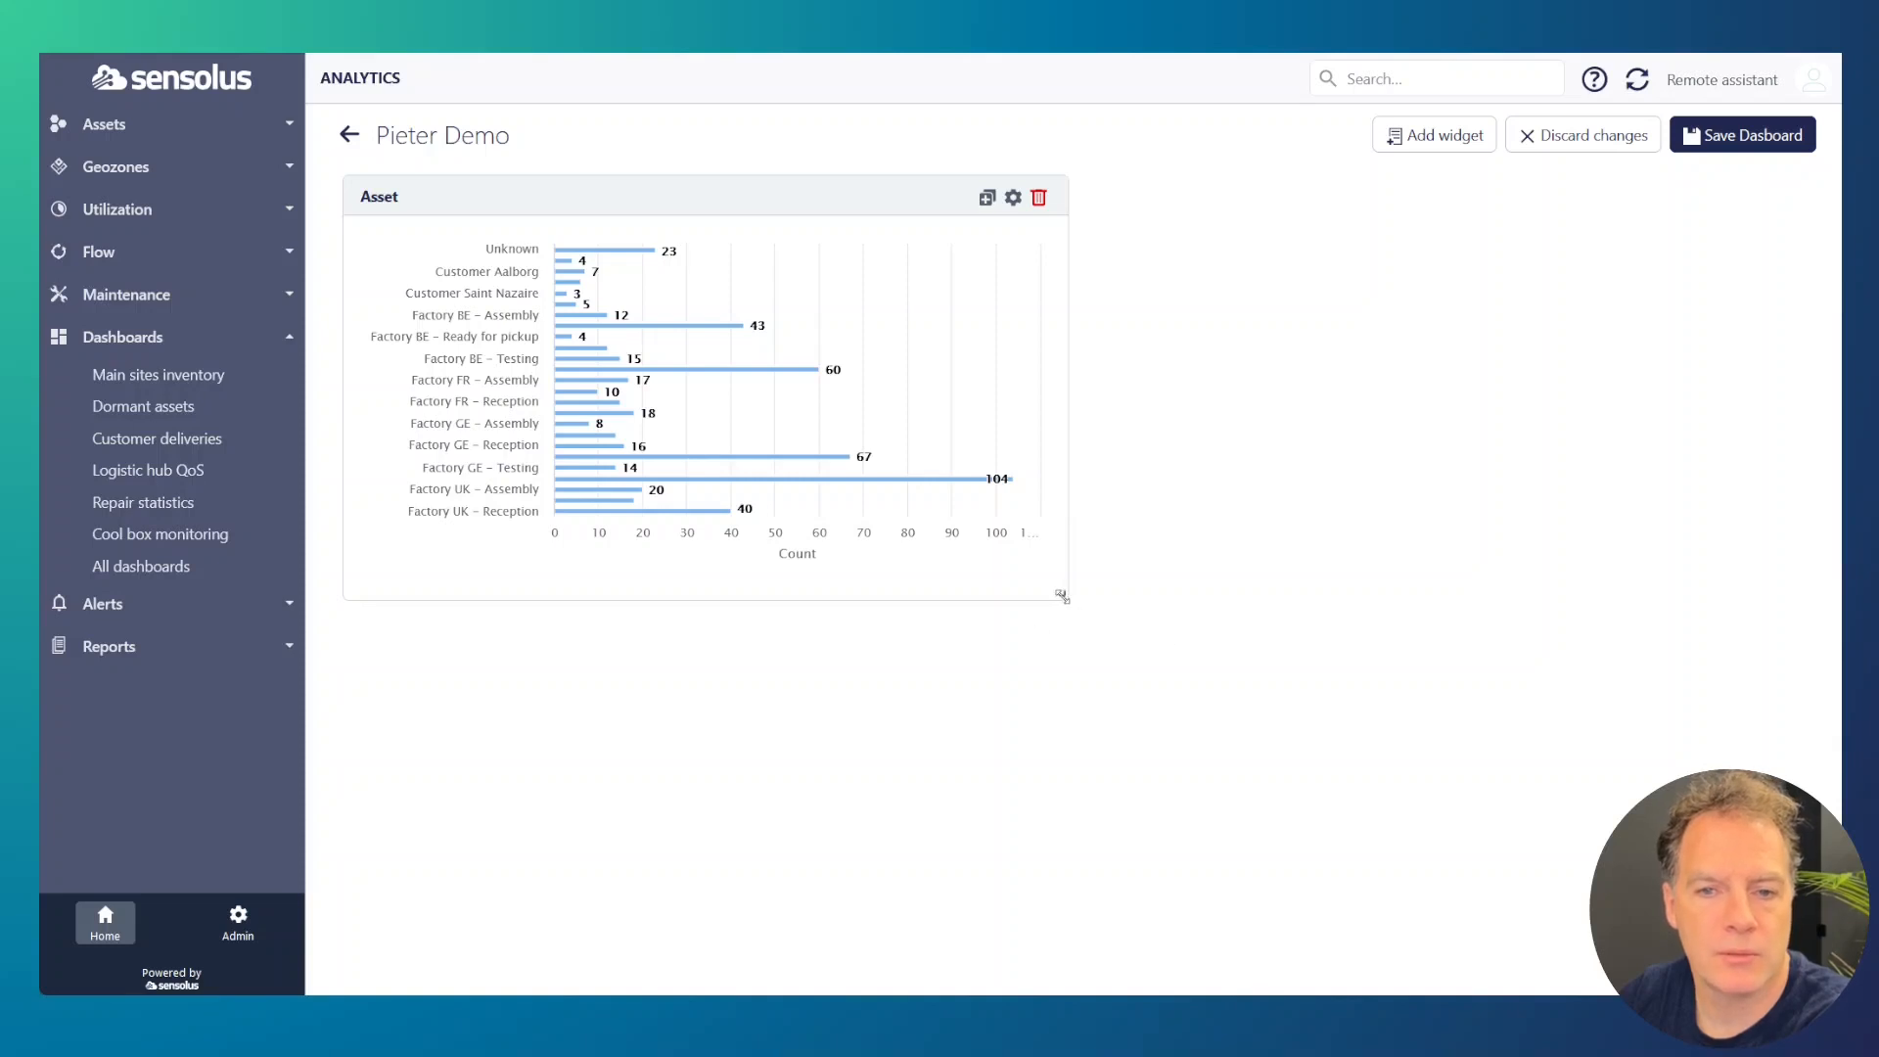
drag(1062, 596, 961, 898)
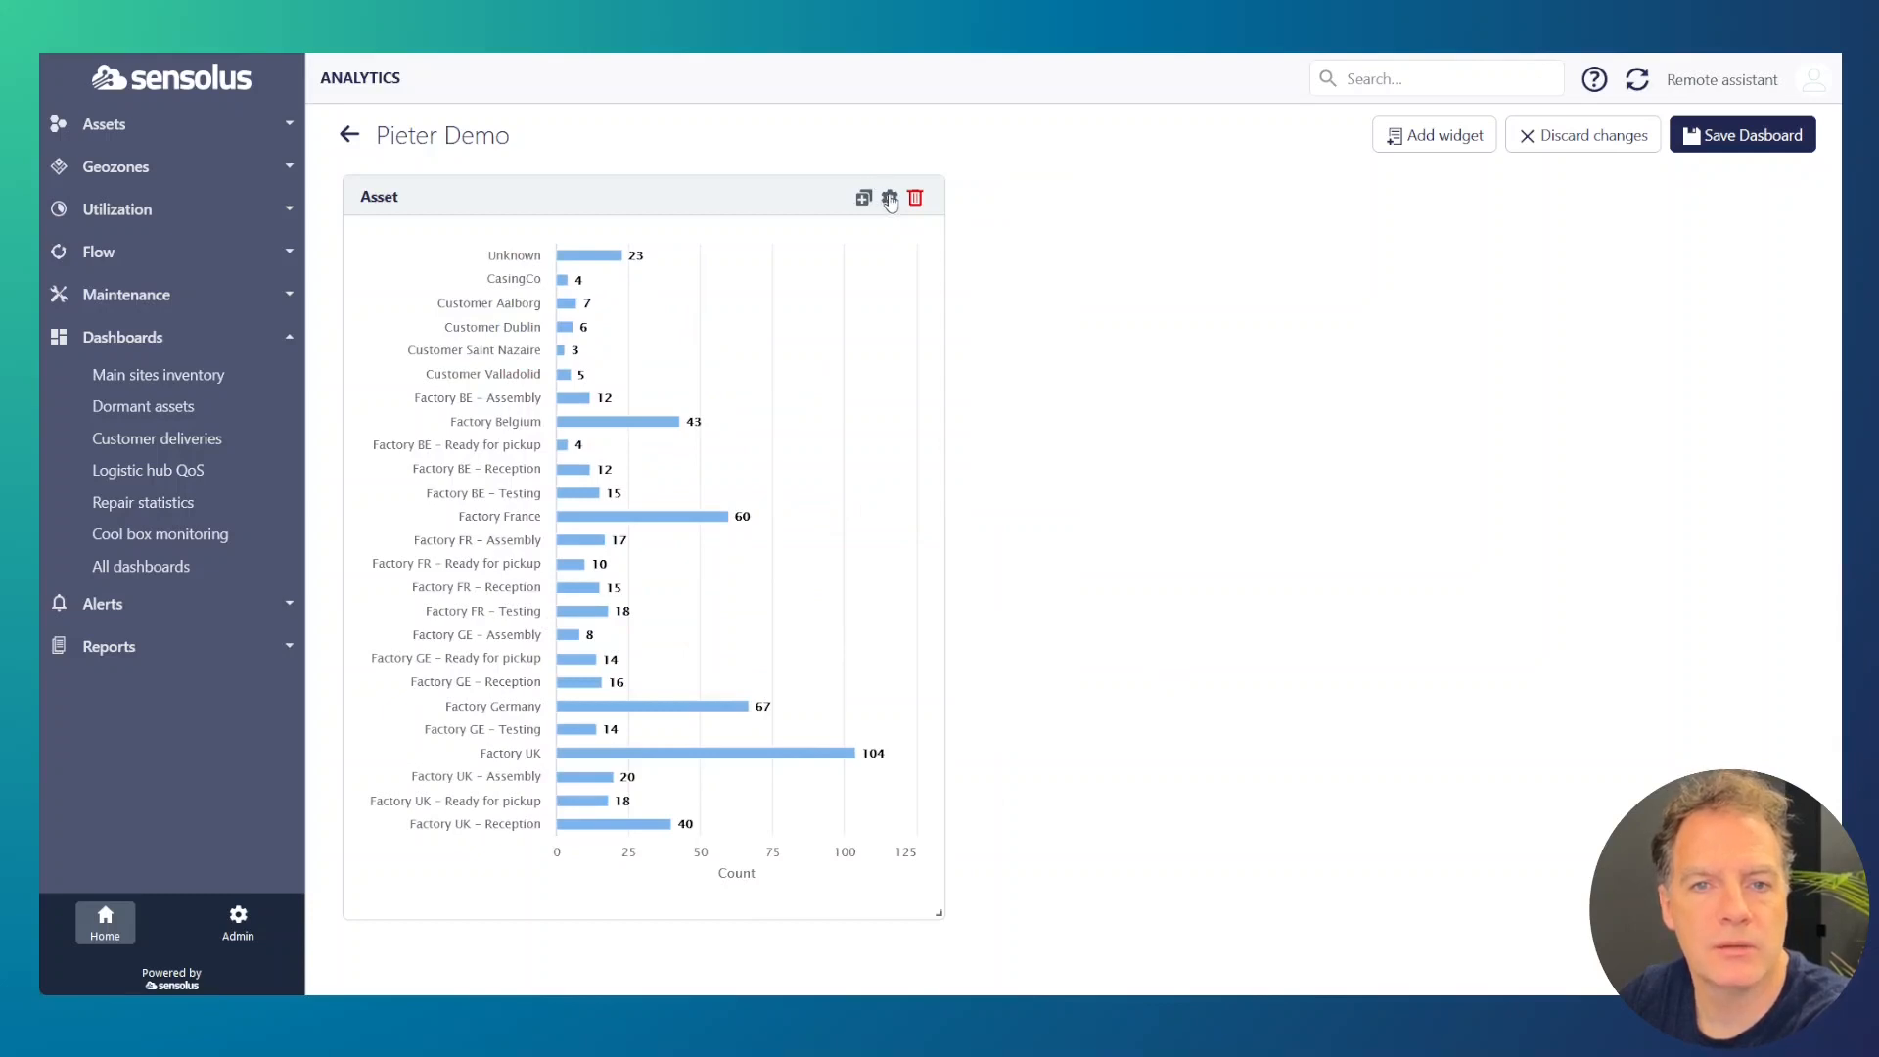
Step: Duplicate the Asset widget and place the copy beside the original, shorter and stretched to fill the remaining width
click(860, 200)
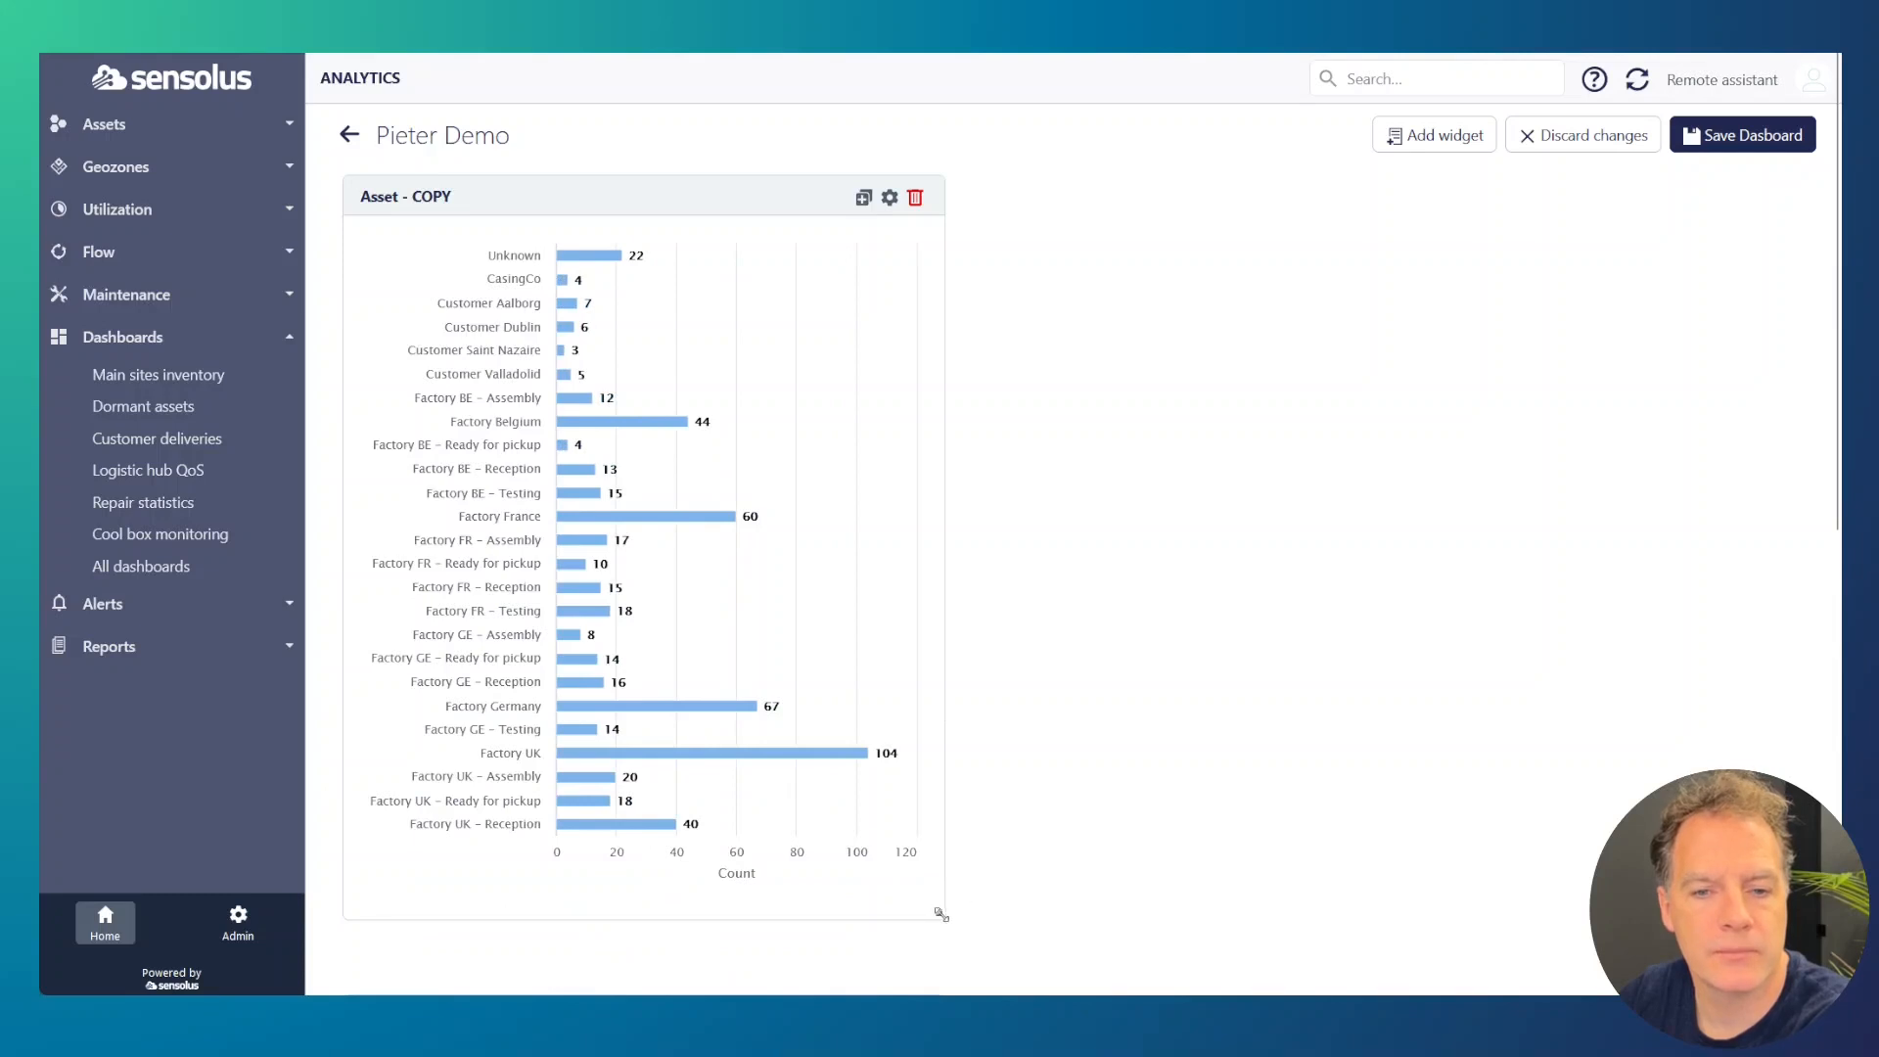
drag(937, 912, 937, 415)
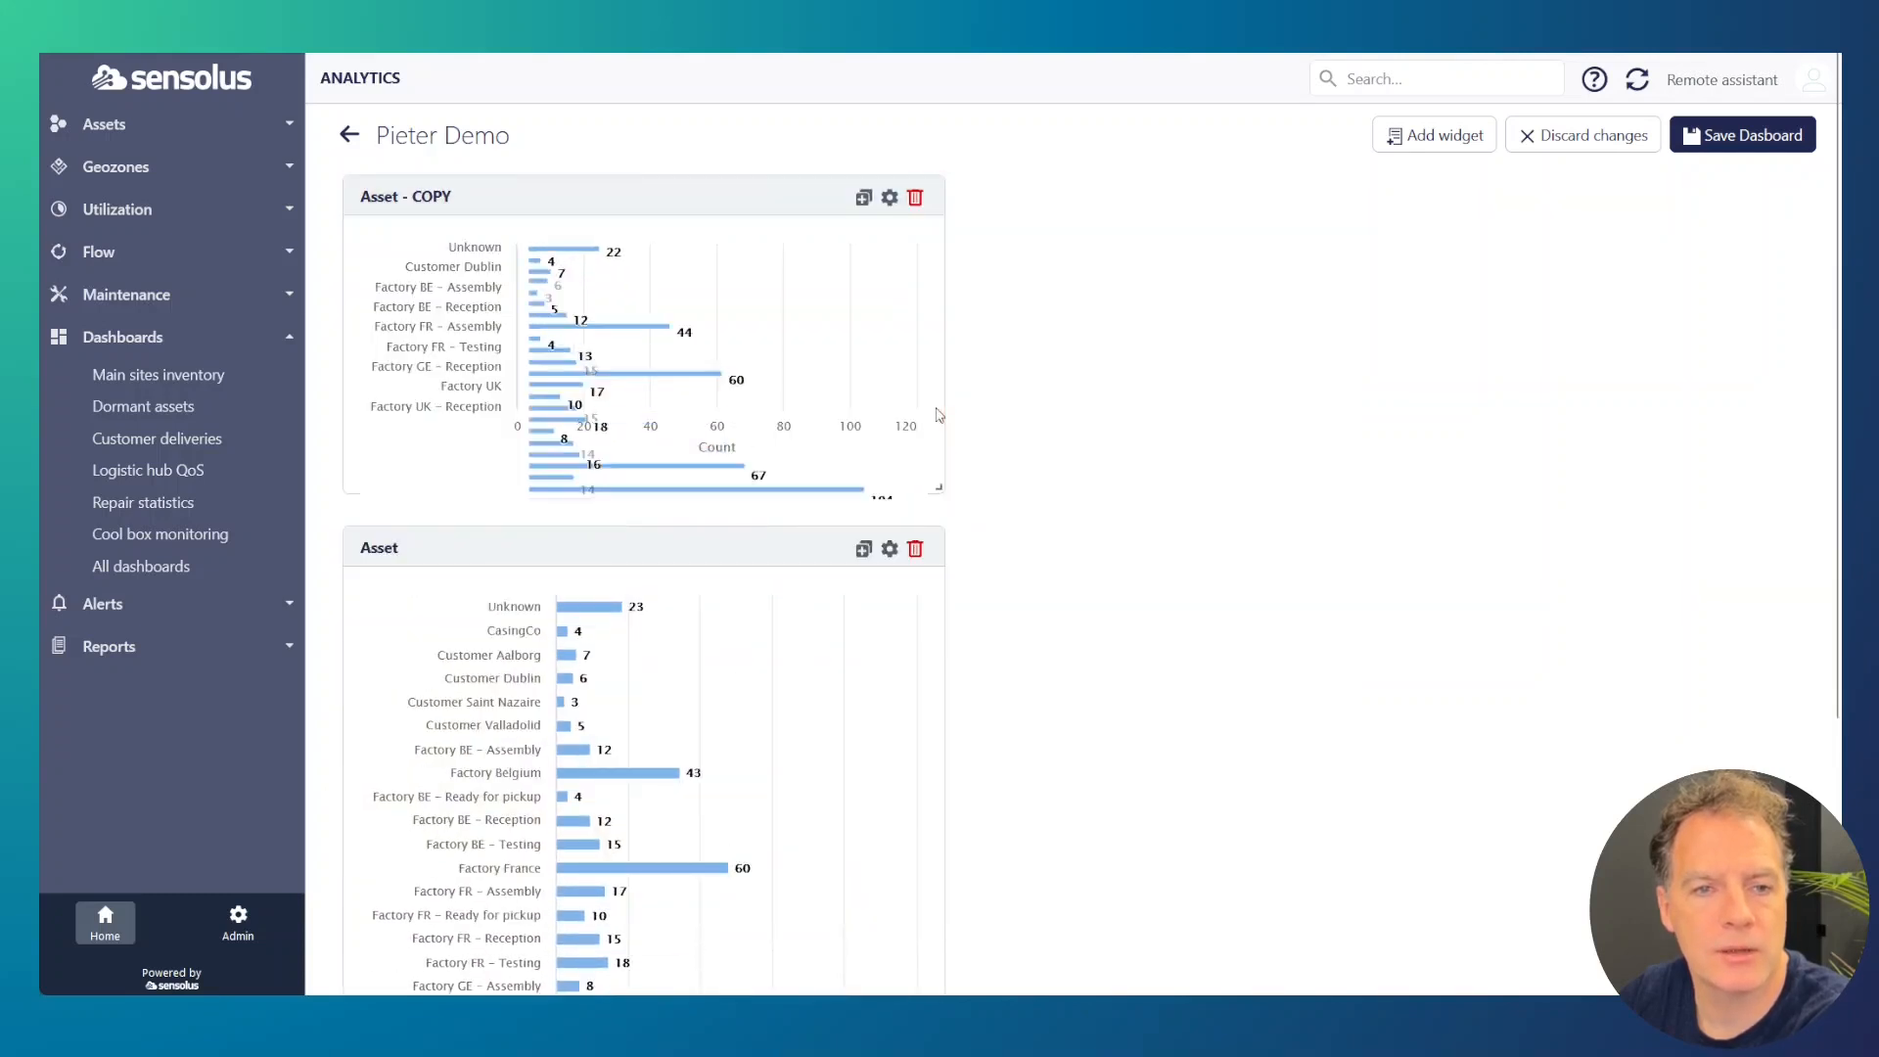
drag(768, 198, 1387, 193)
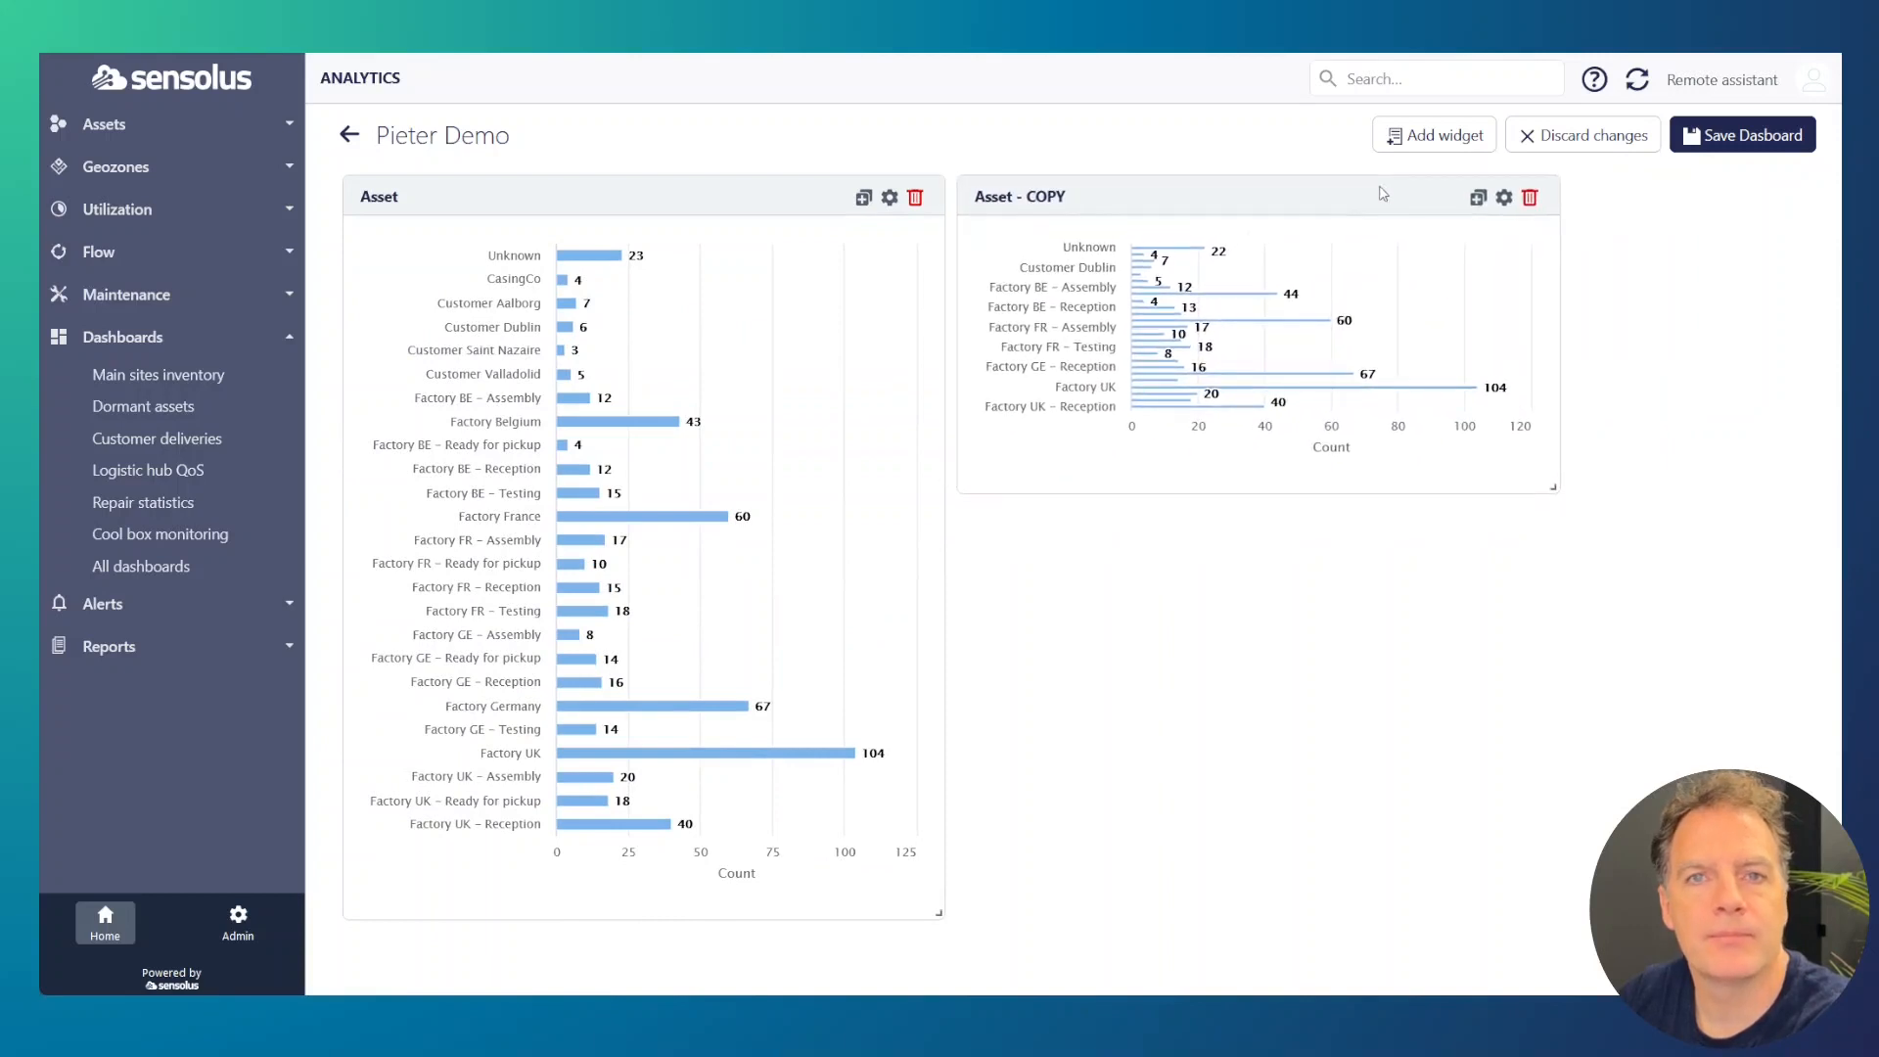
drag(1557, 489, 1798, 609)
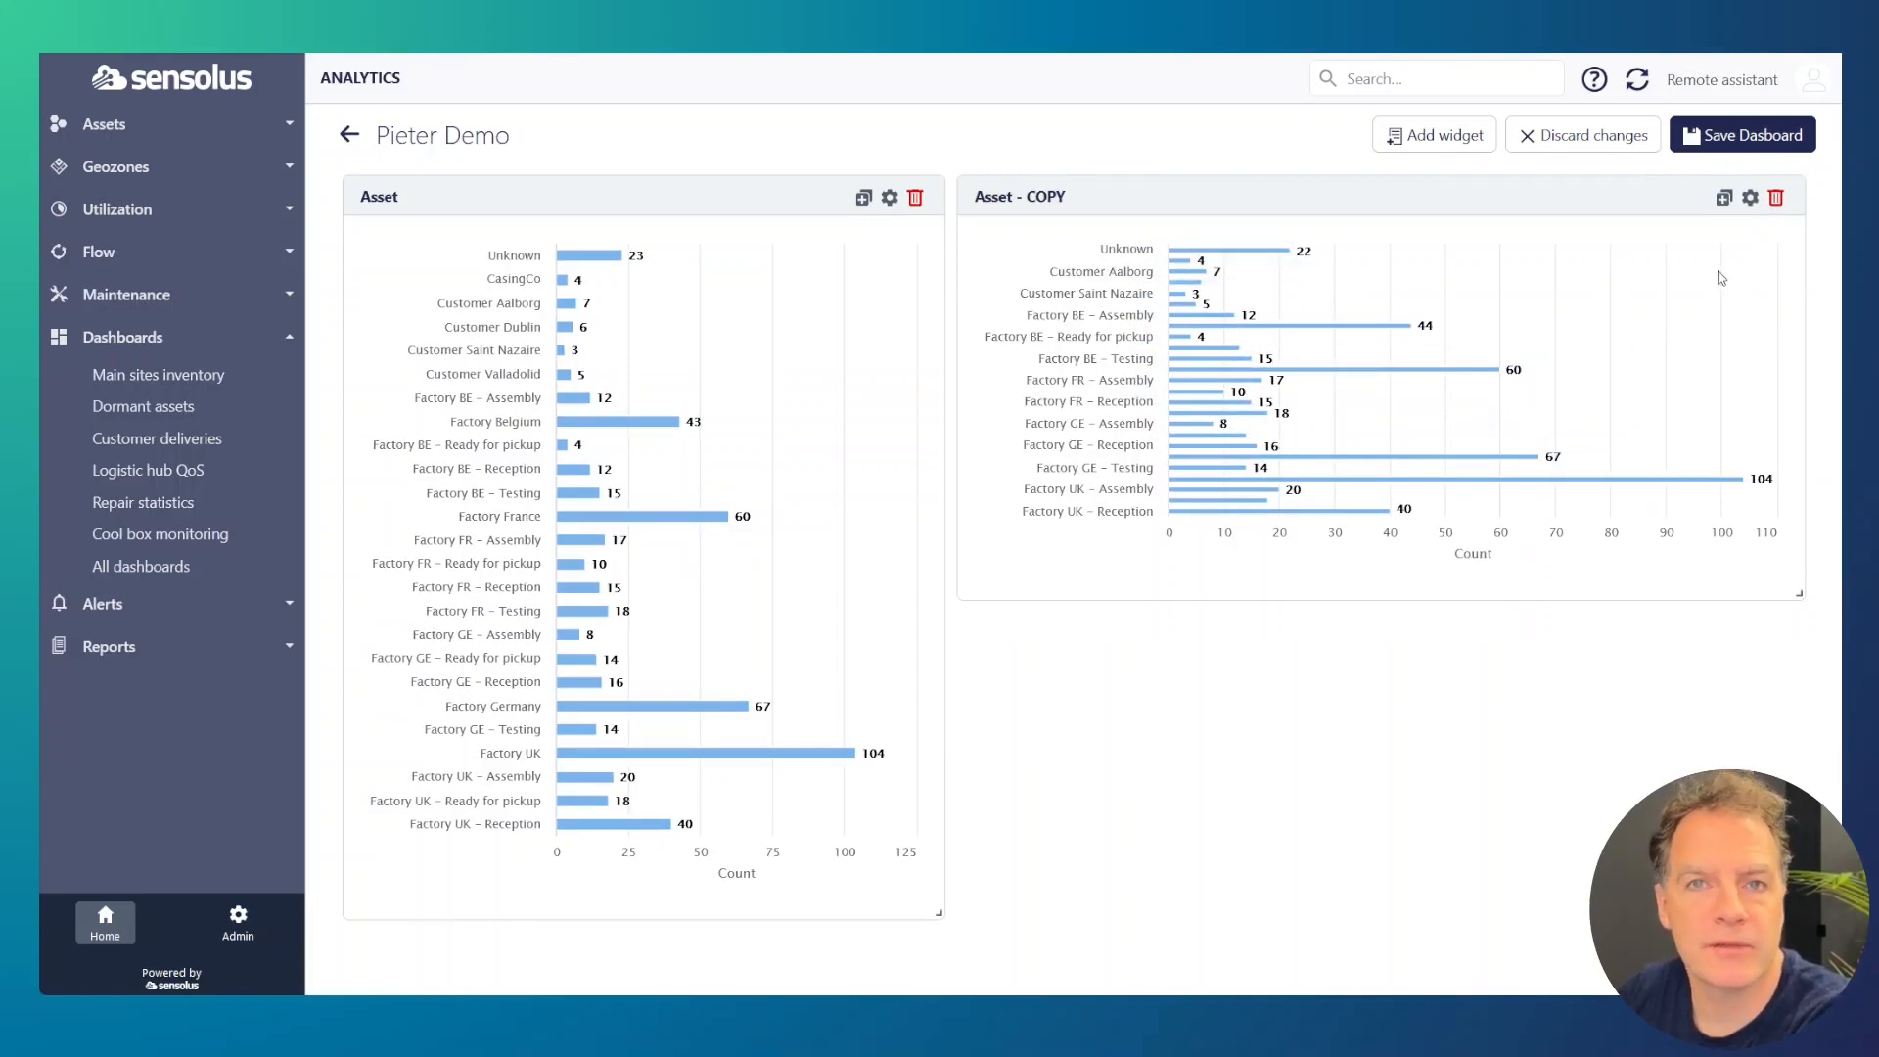
Step: Filter the copied Asset widget on the asset tag Supplier flow by adding the Asset tags filter, and save the widget
click(1749, 198)
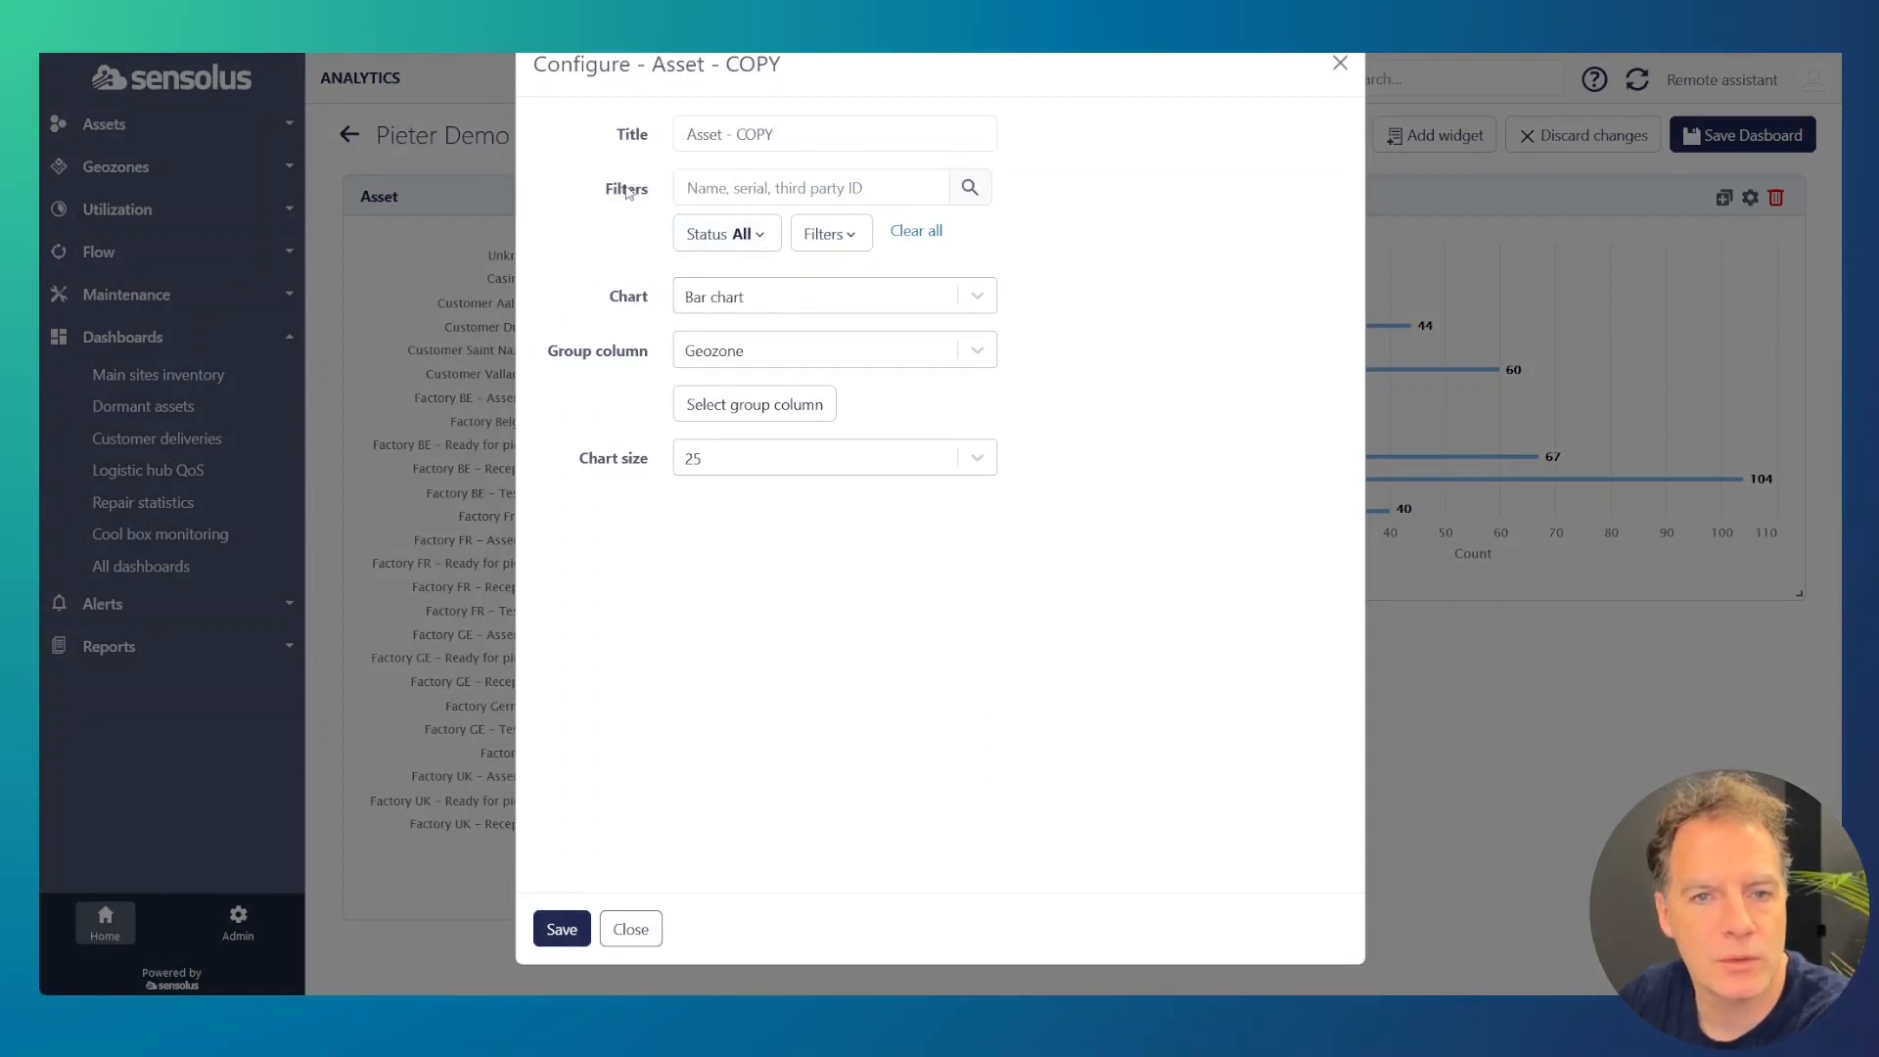
click(824, 233)
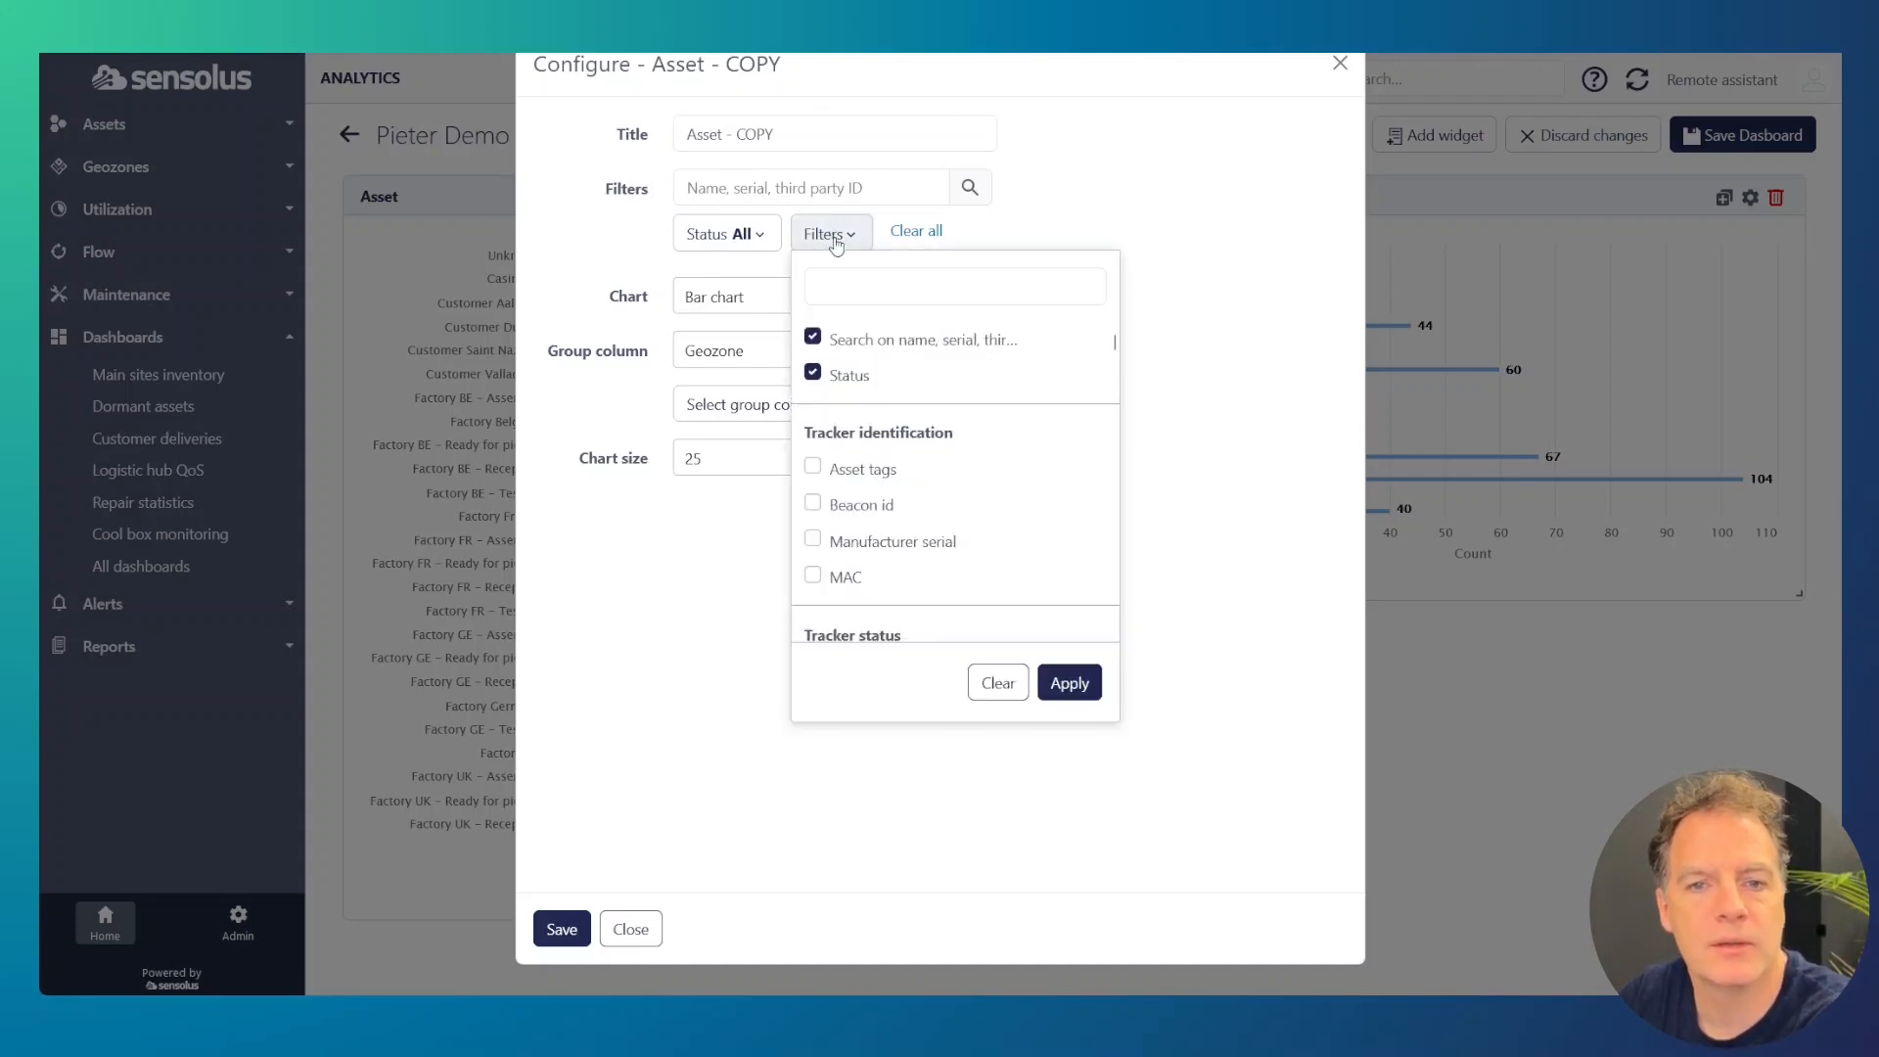
click(860, 286)
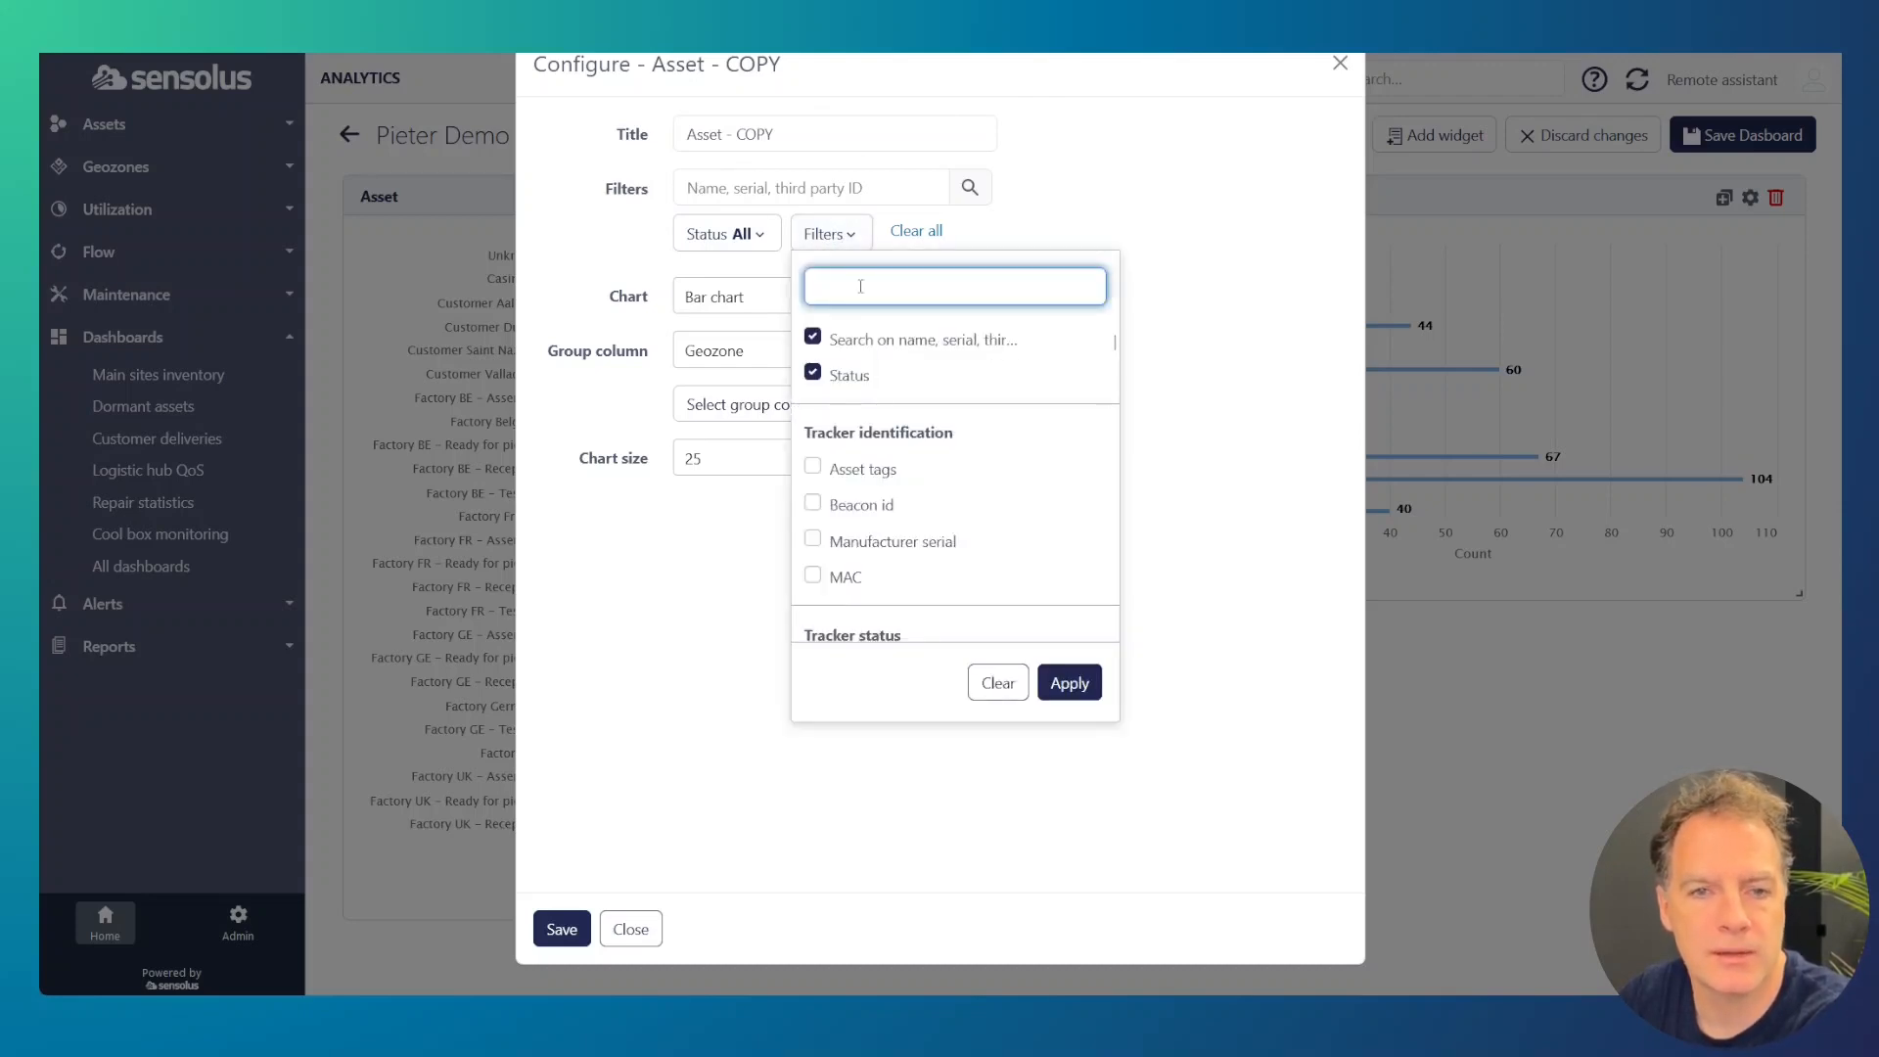
click(813, 467)
click(1087, 686)
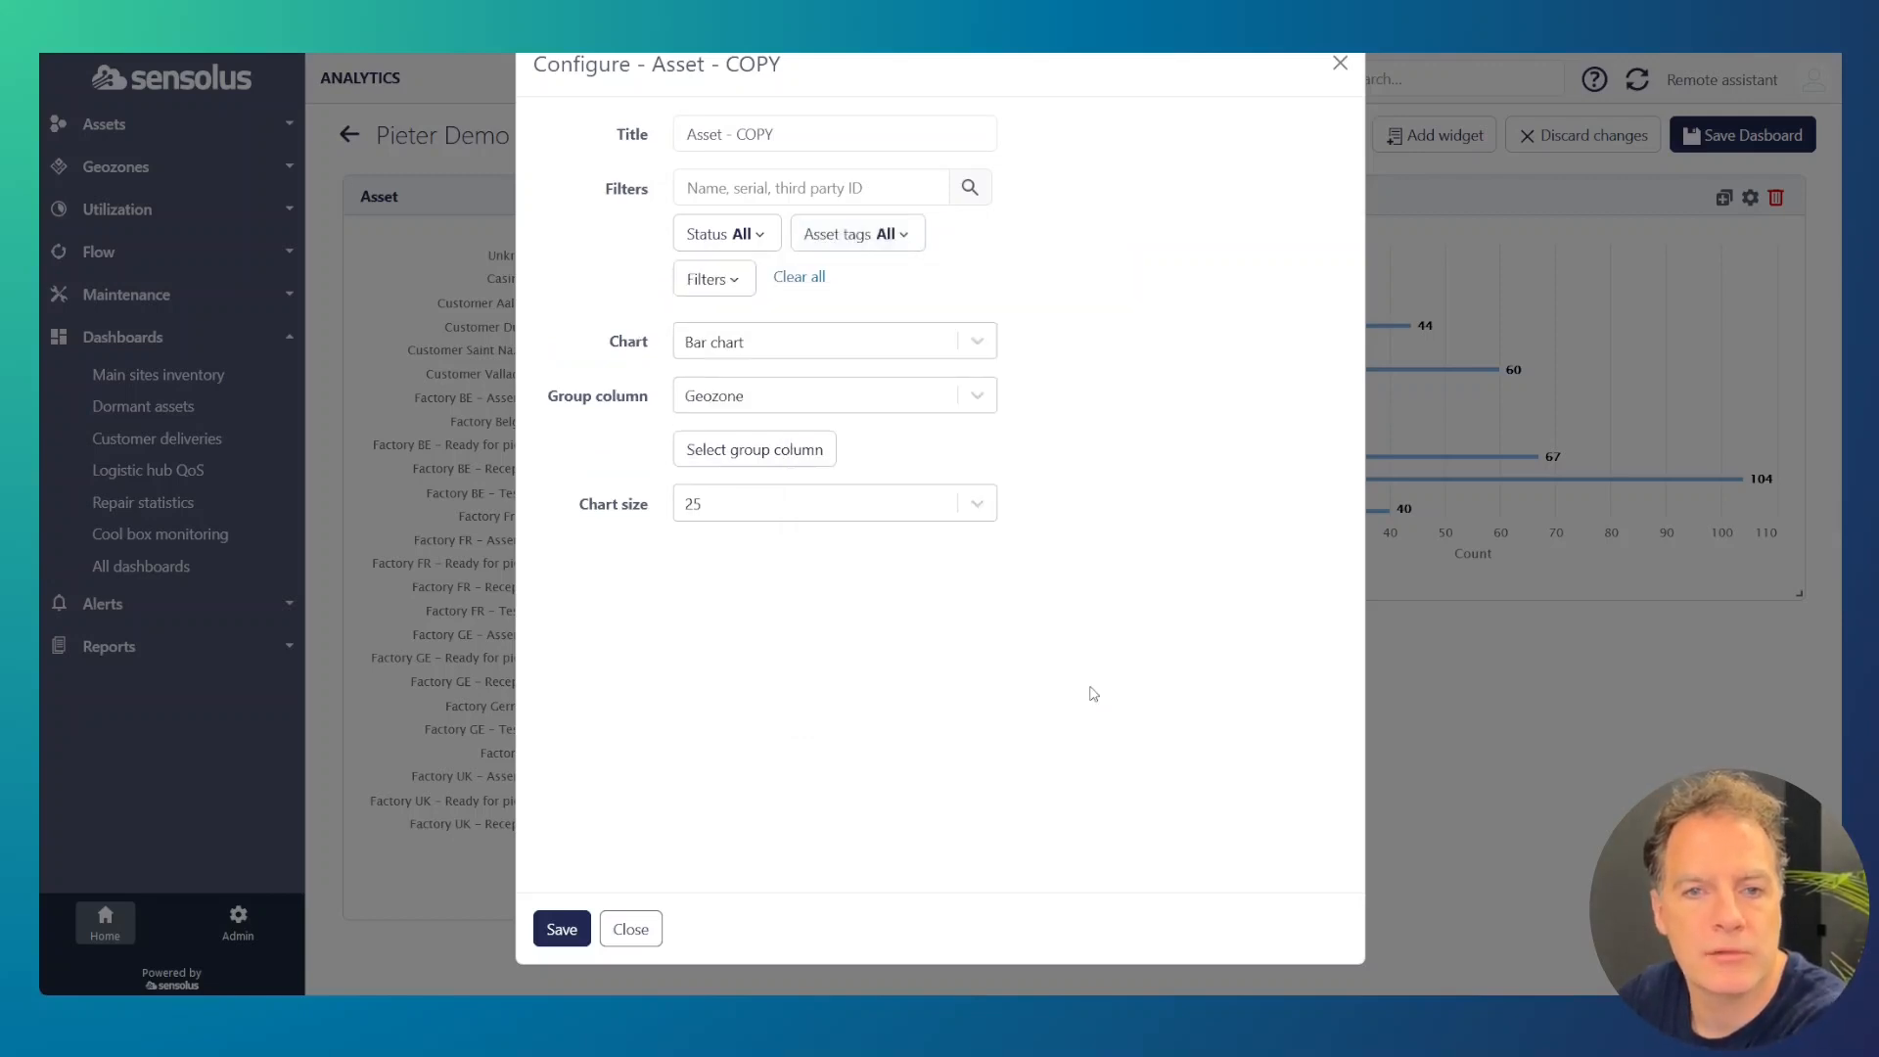
click(856, 236)
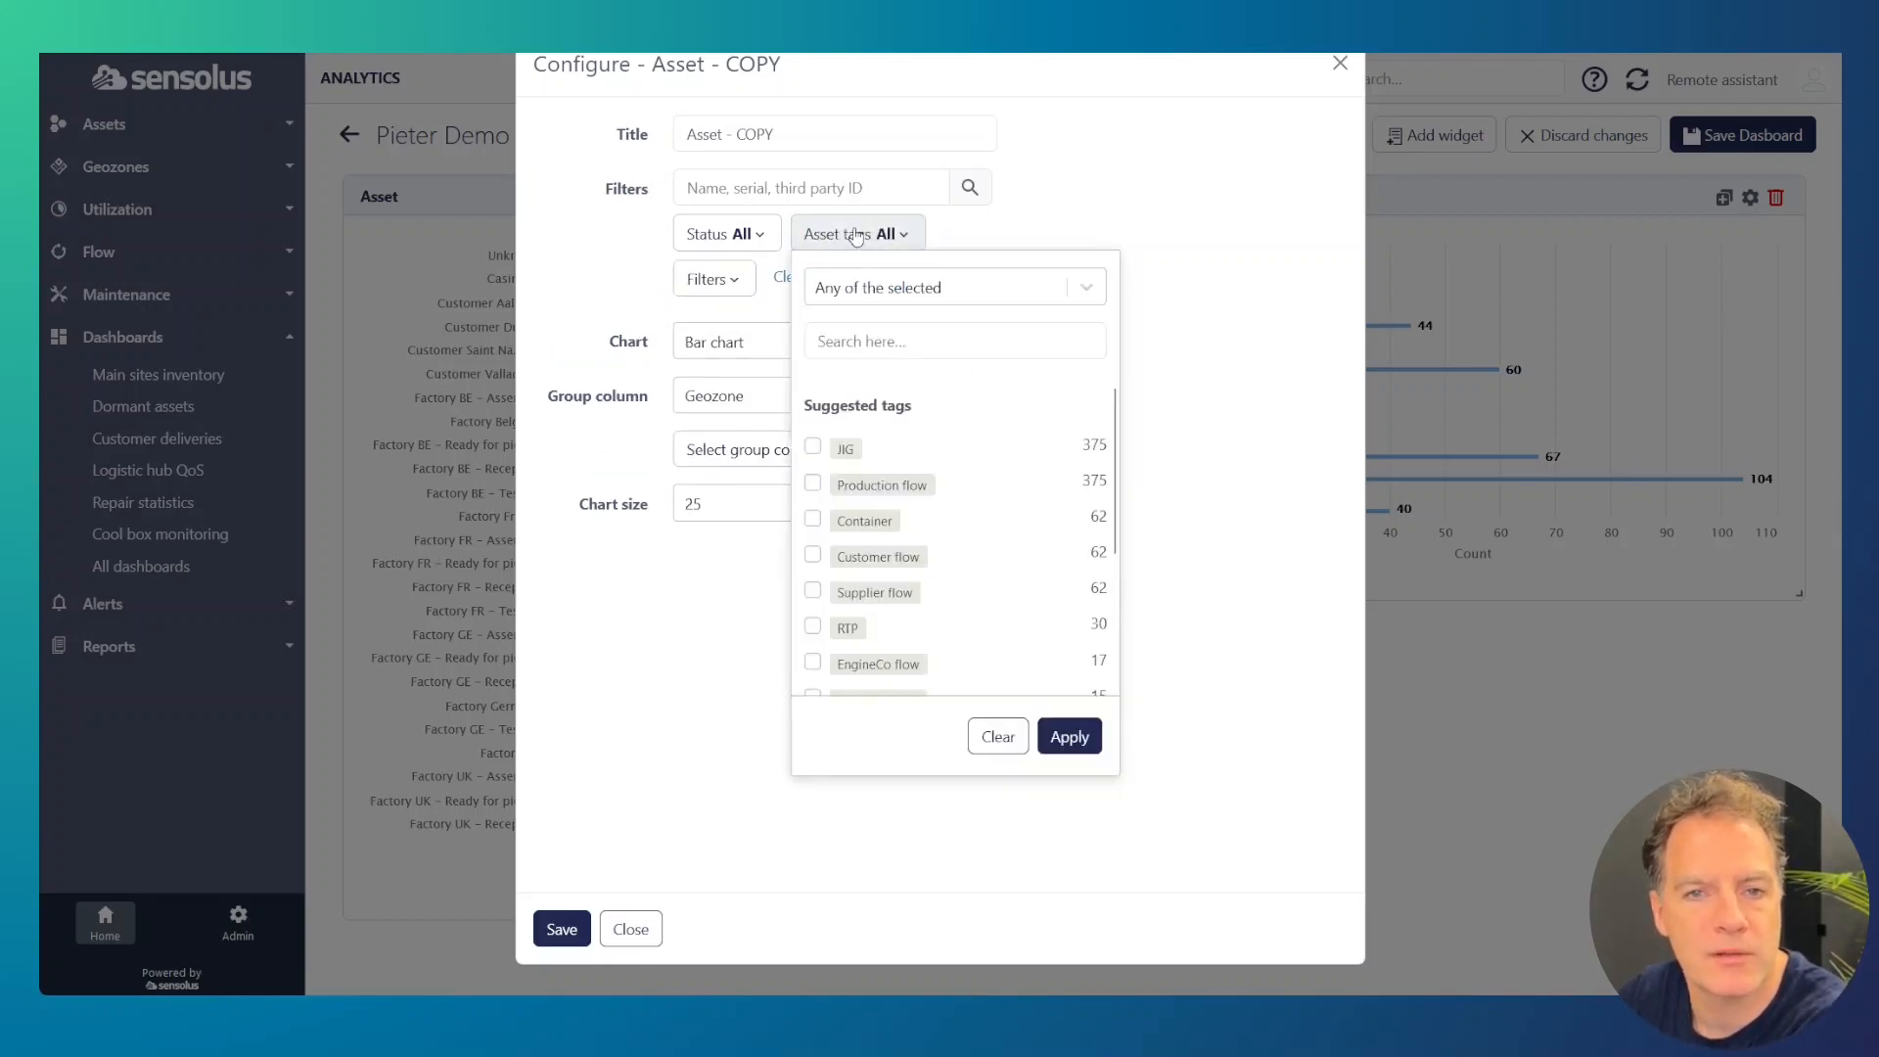
click(815, 595)
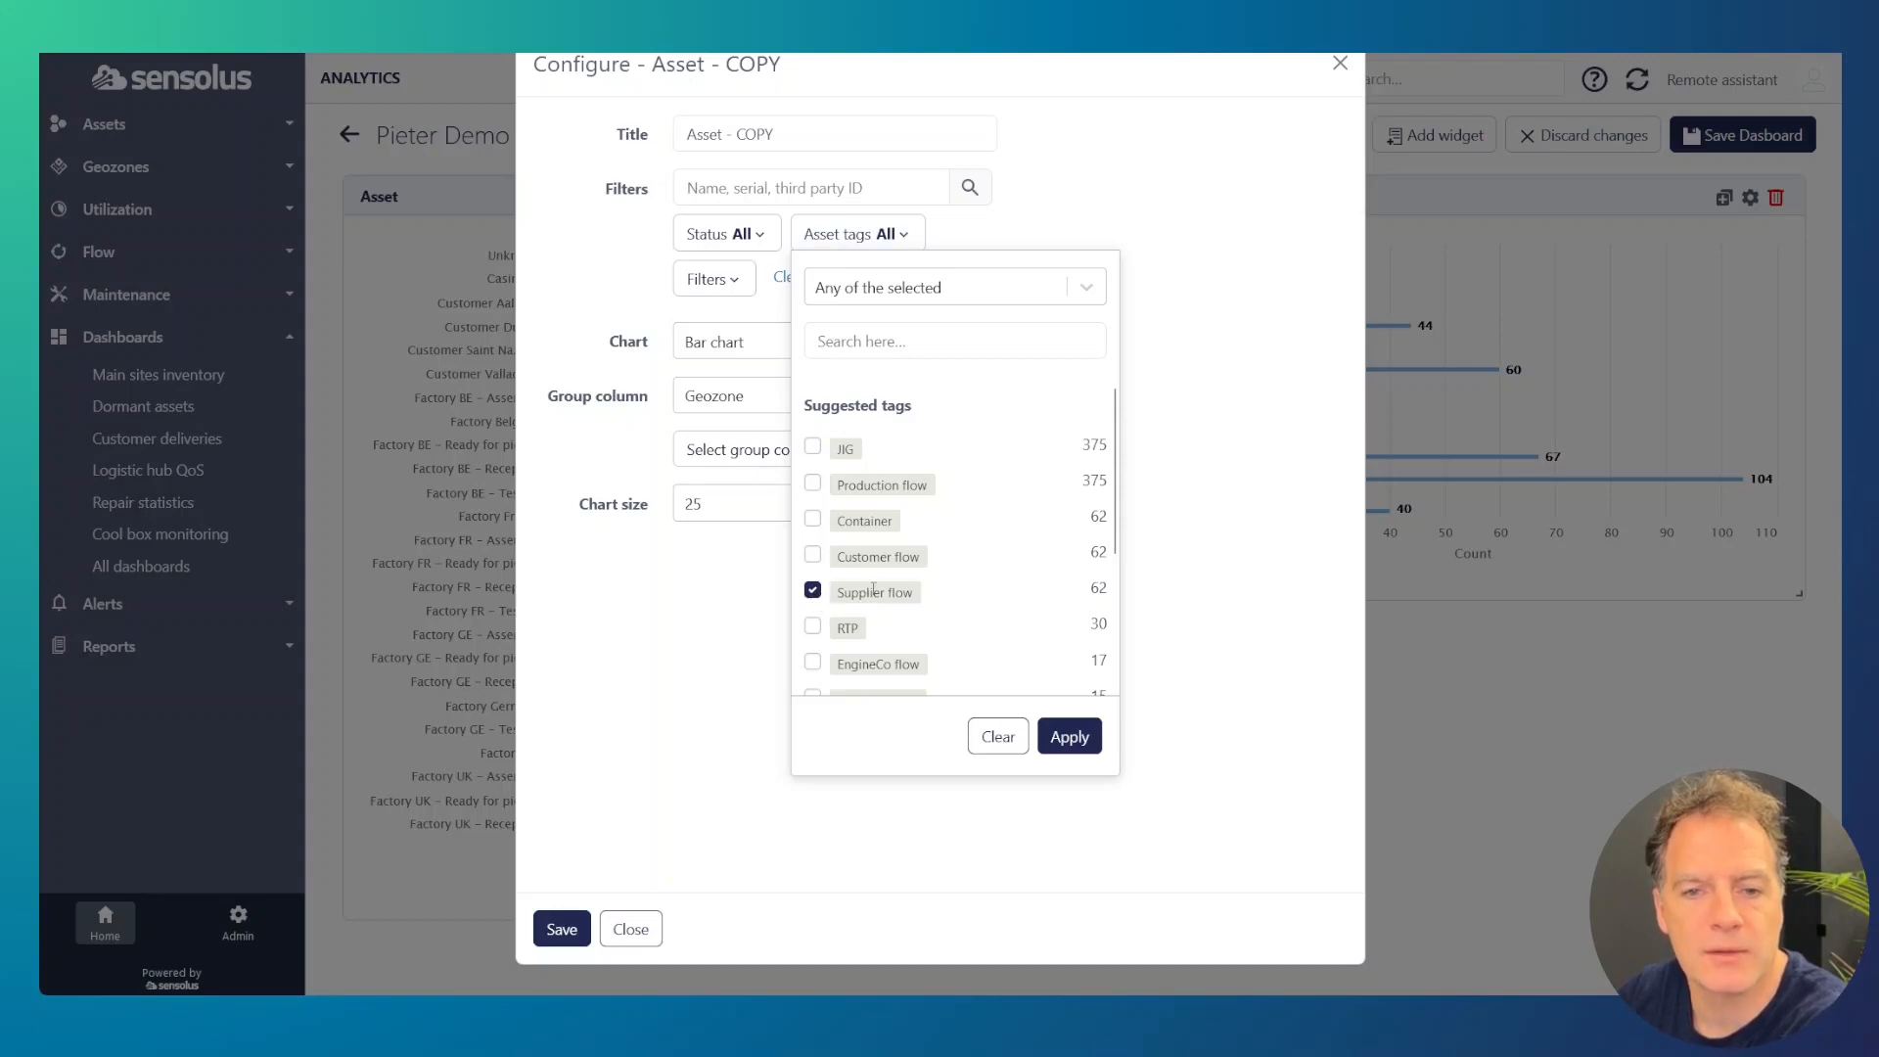
click(1069, 738)
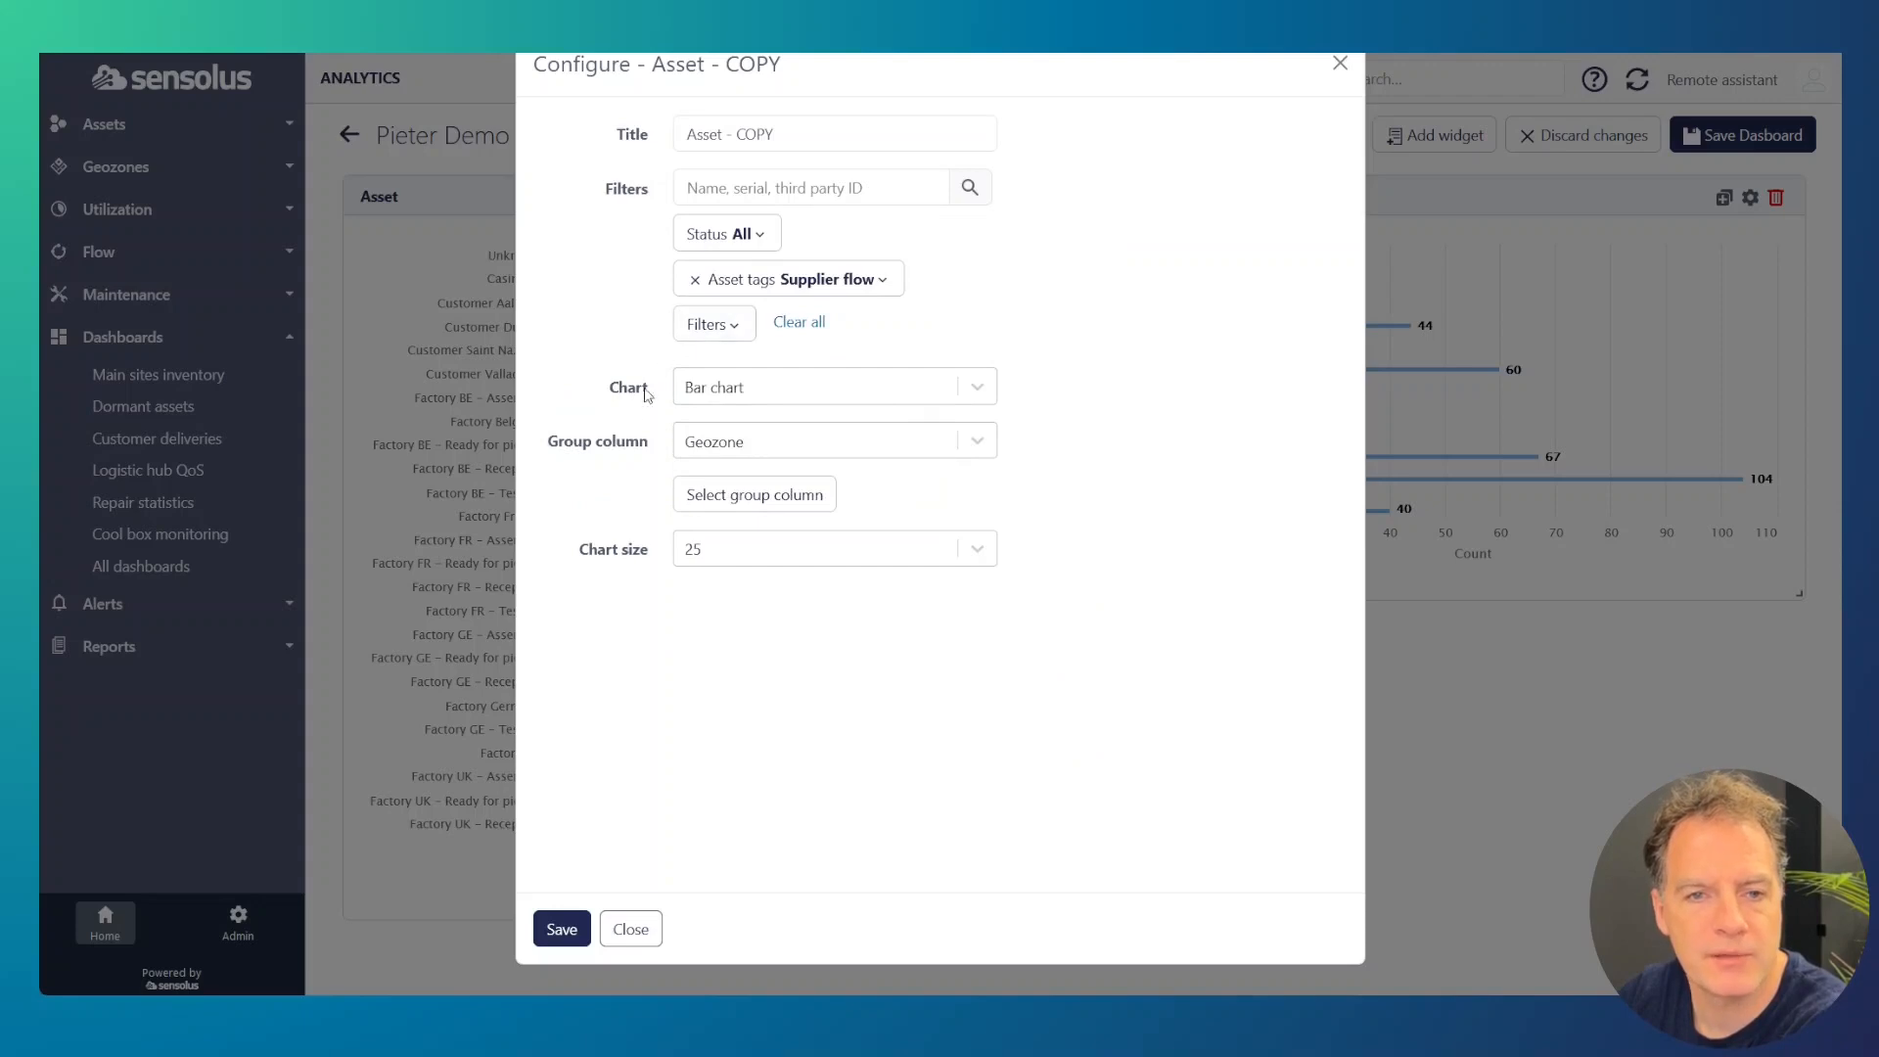
click(572, 947)
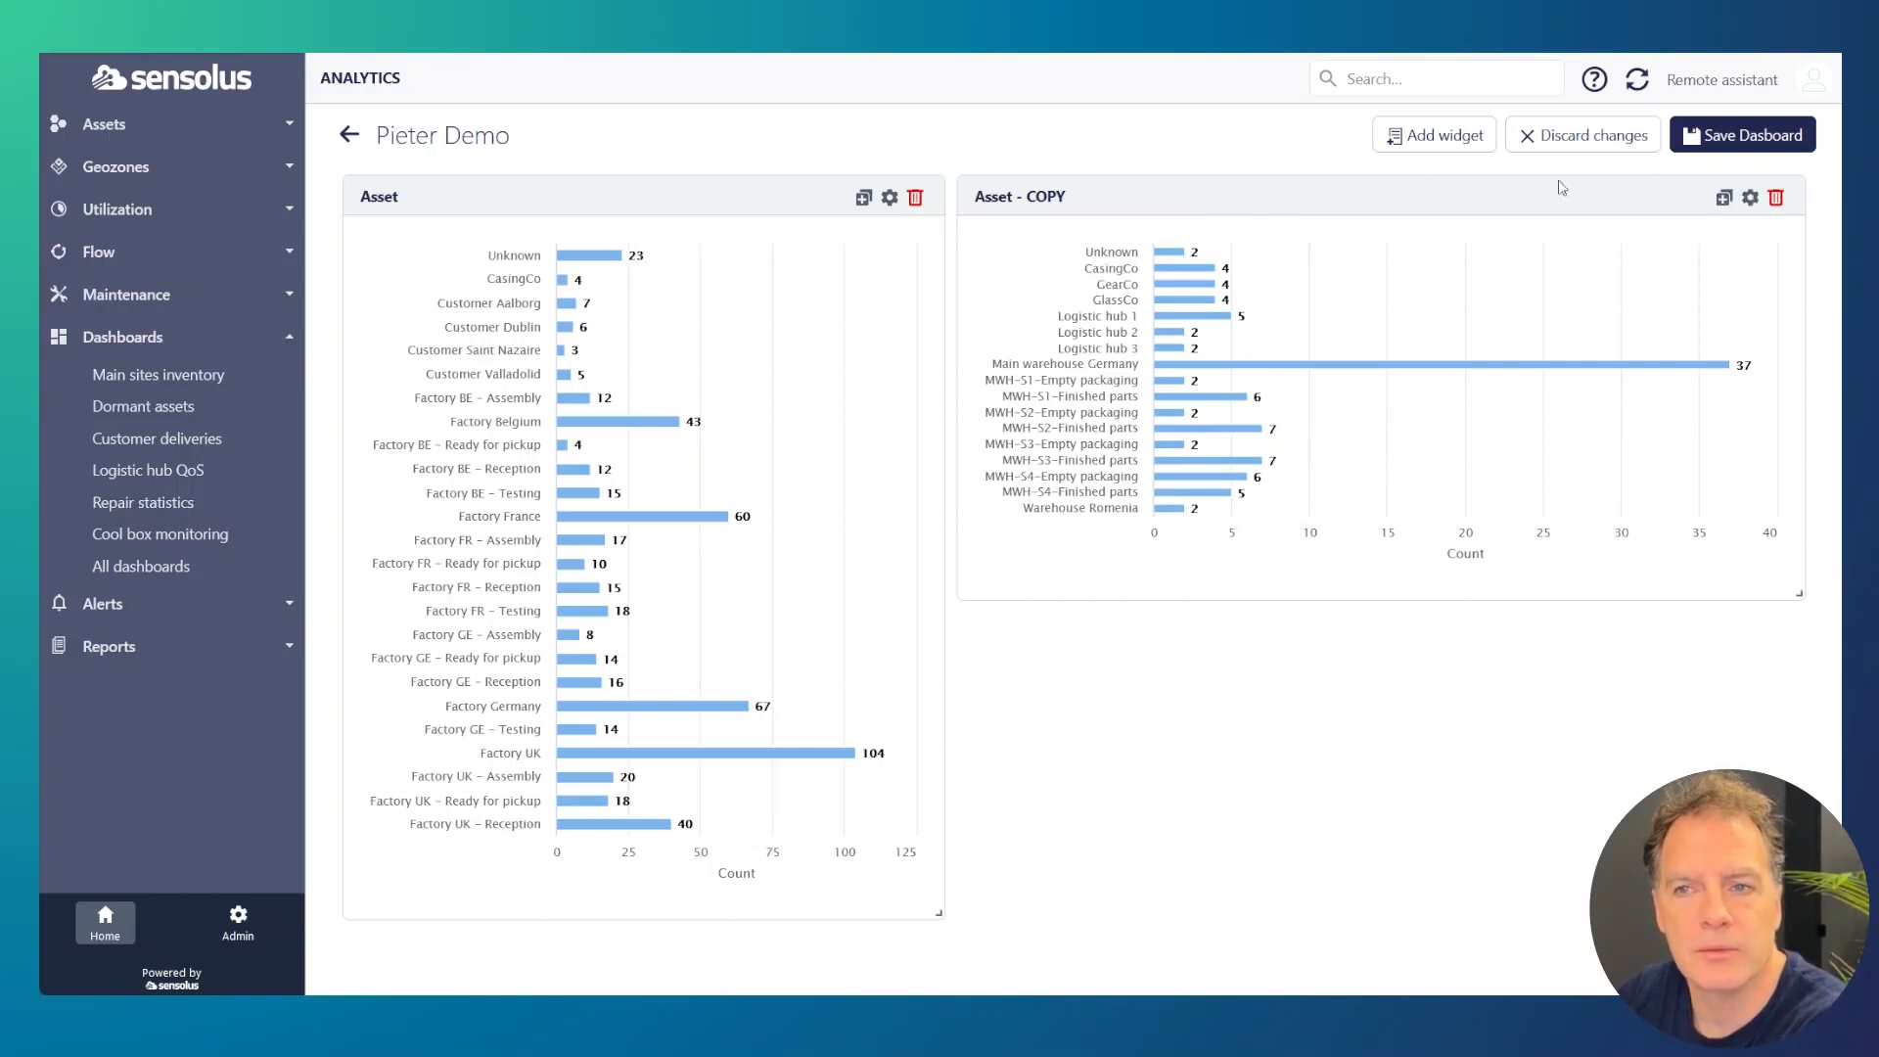
Step: Rename the copied Asset widget to "Supplier flow assets per geozone" and save its configuration
click(1749, 196)
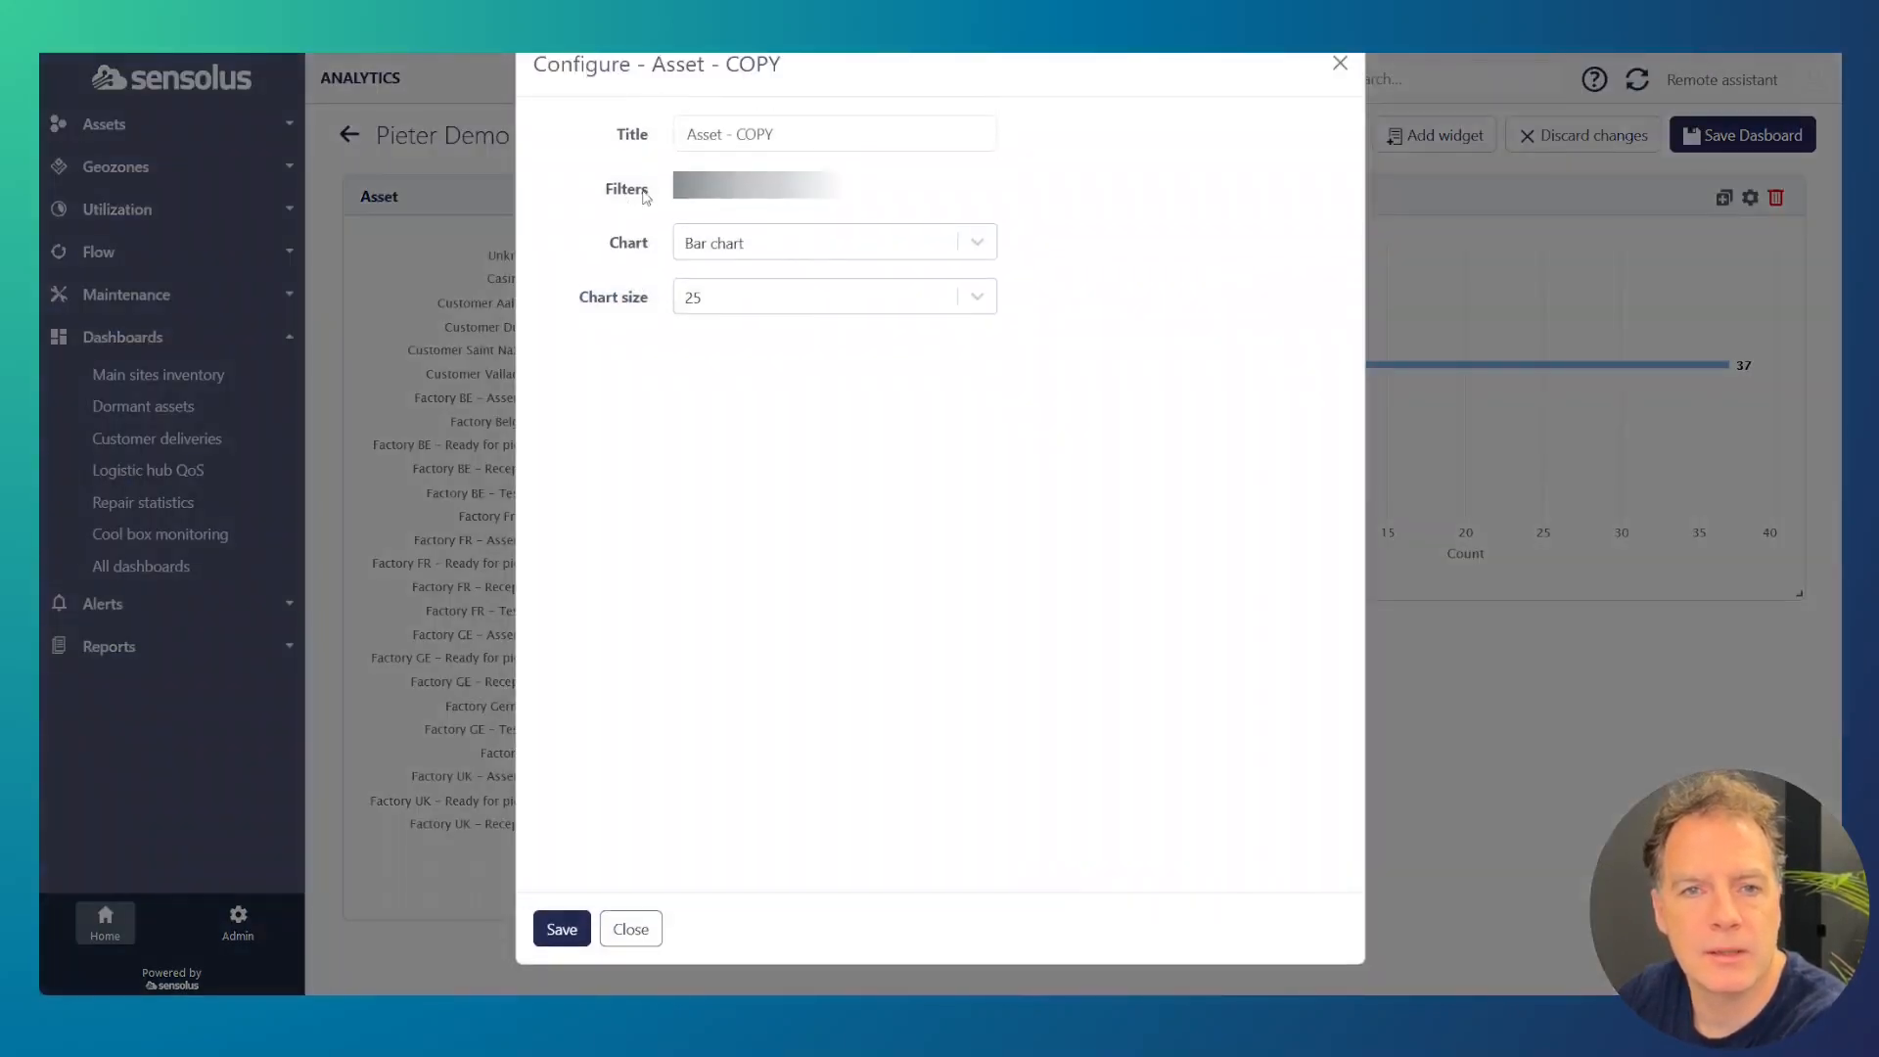
triple_click(725, 119)
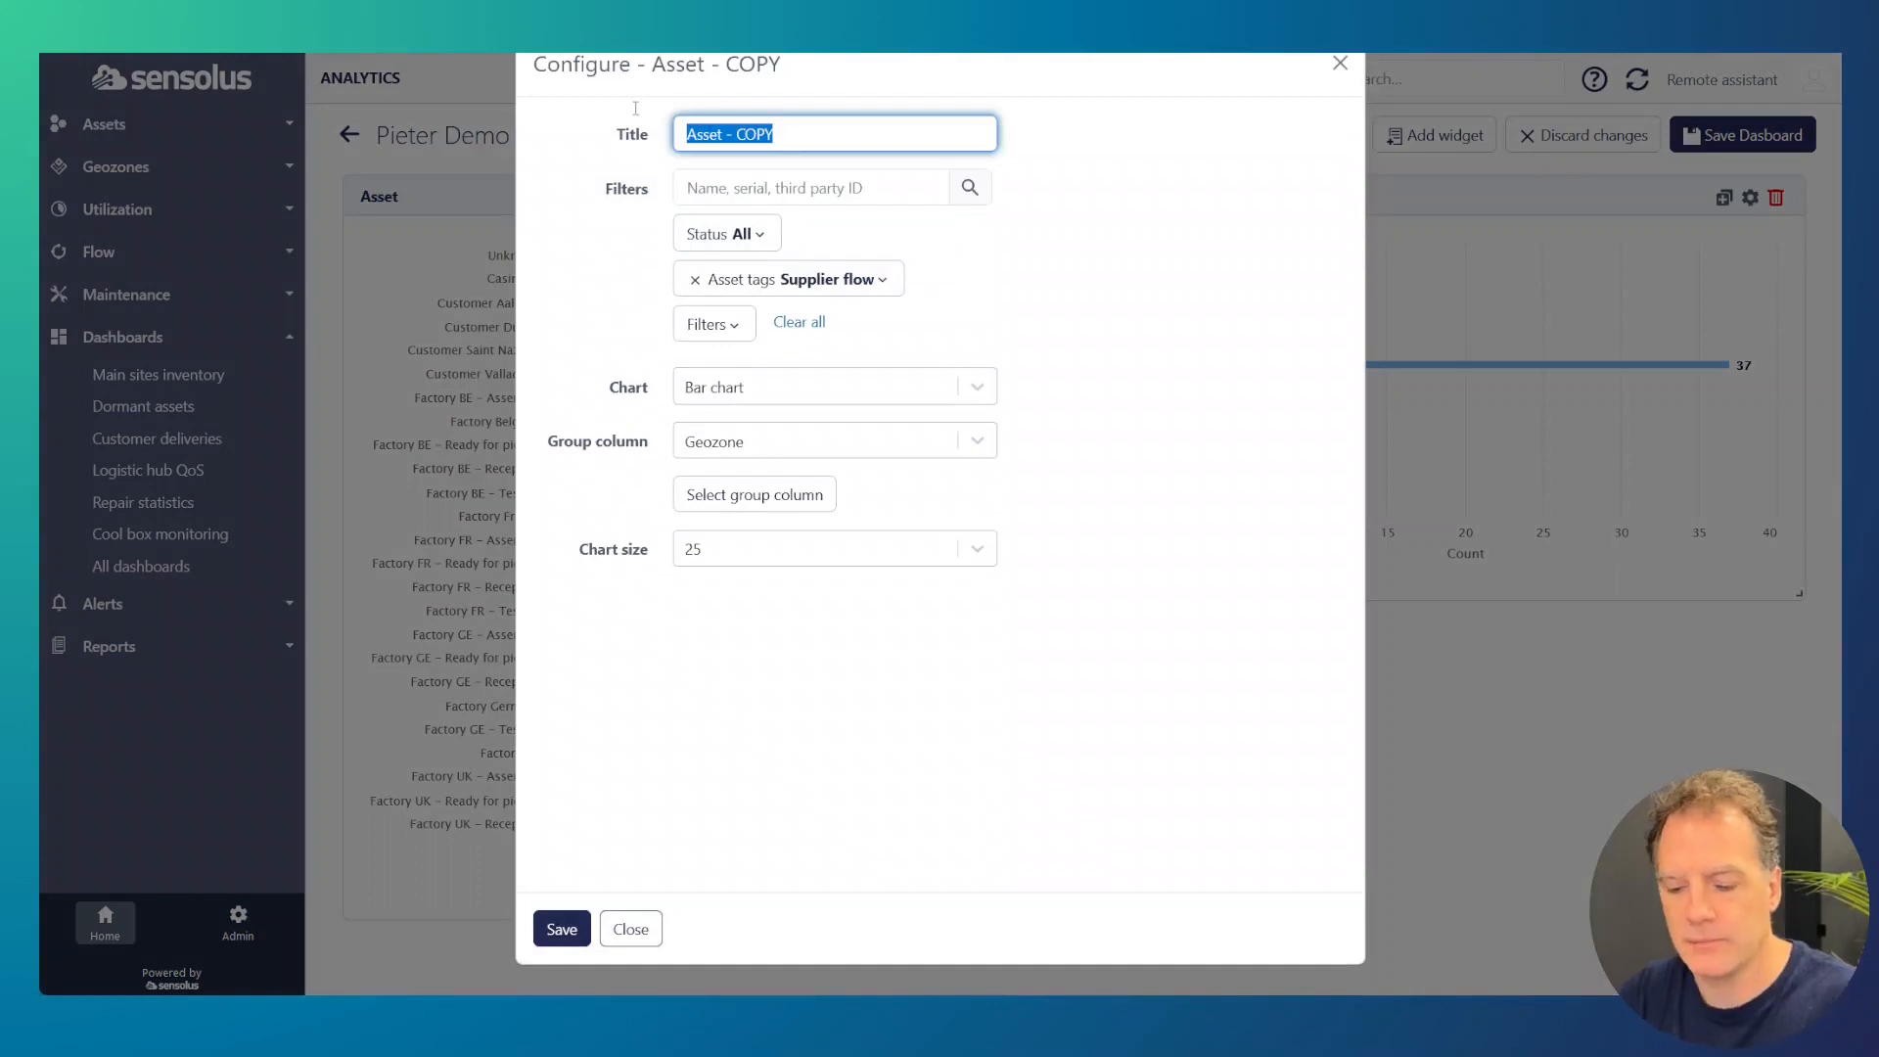
text(Supplier flow a)
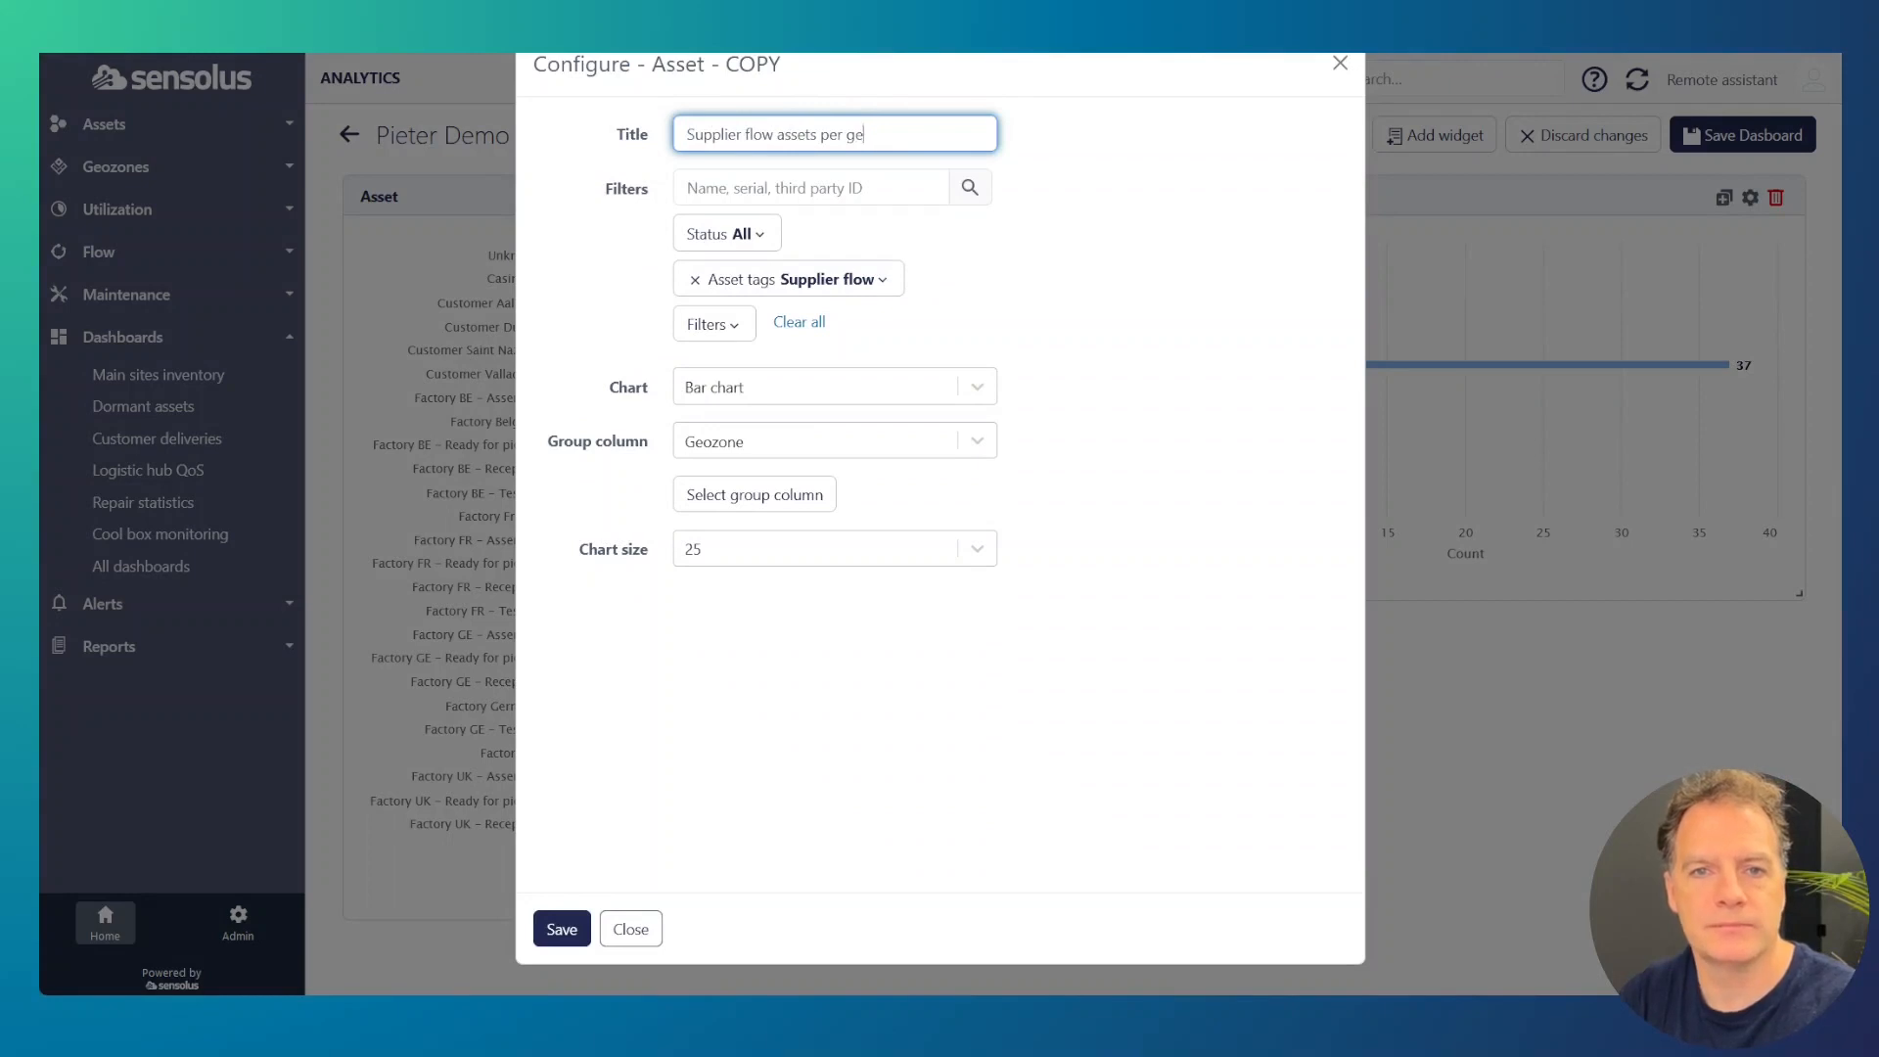
text(ozone)
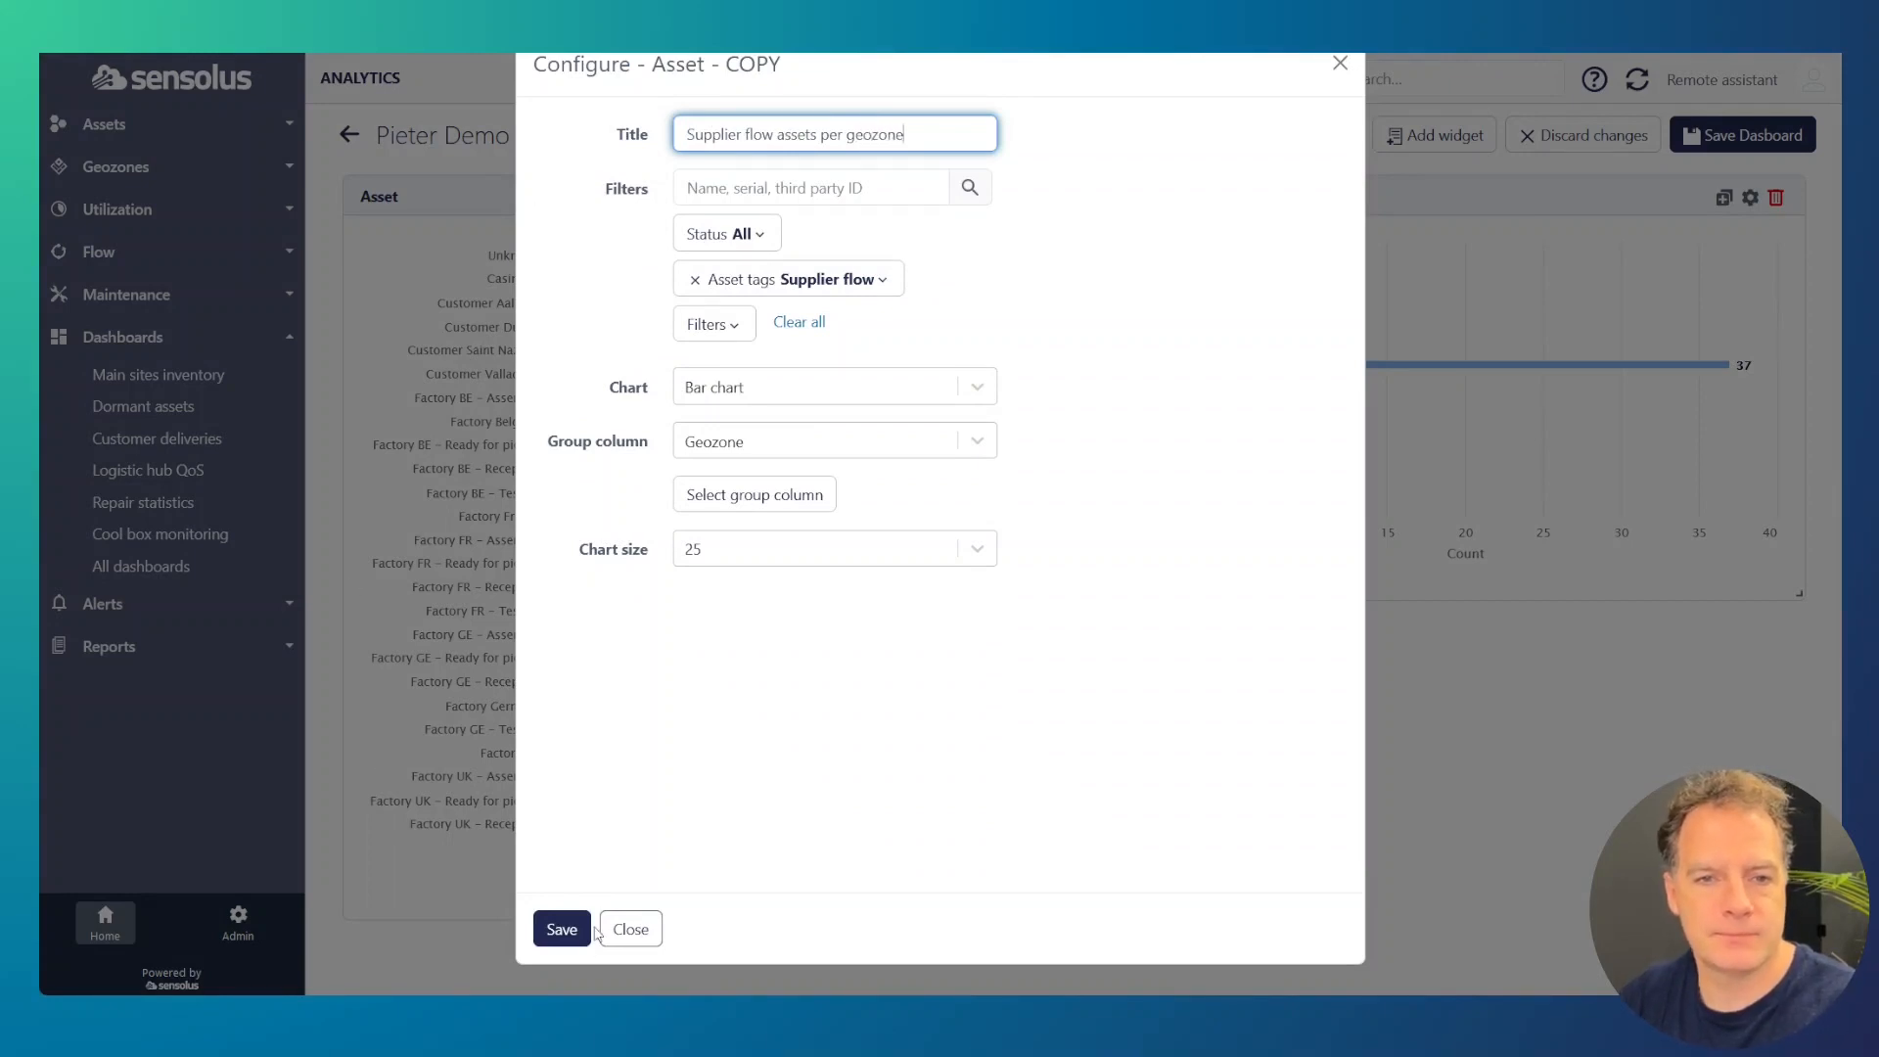
click(572, 938)
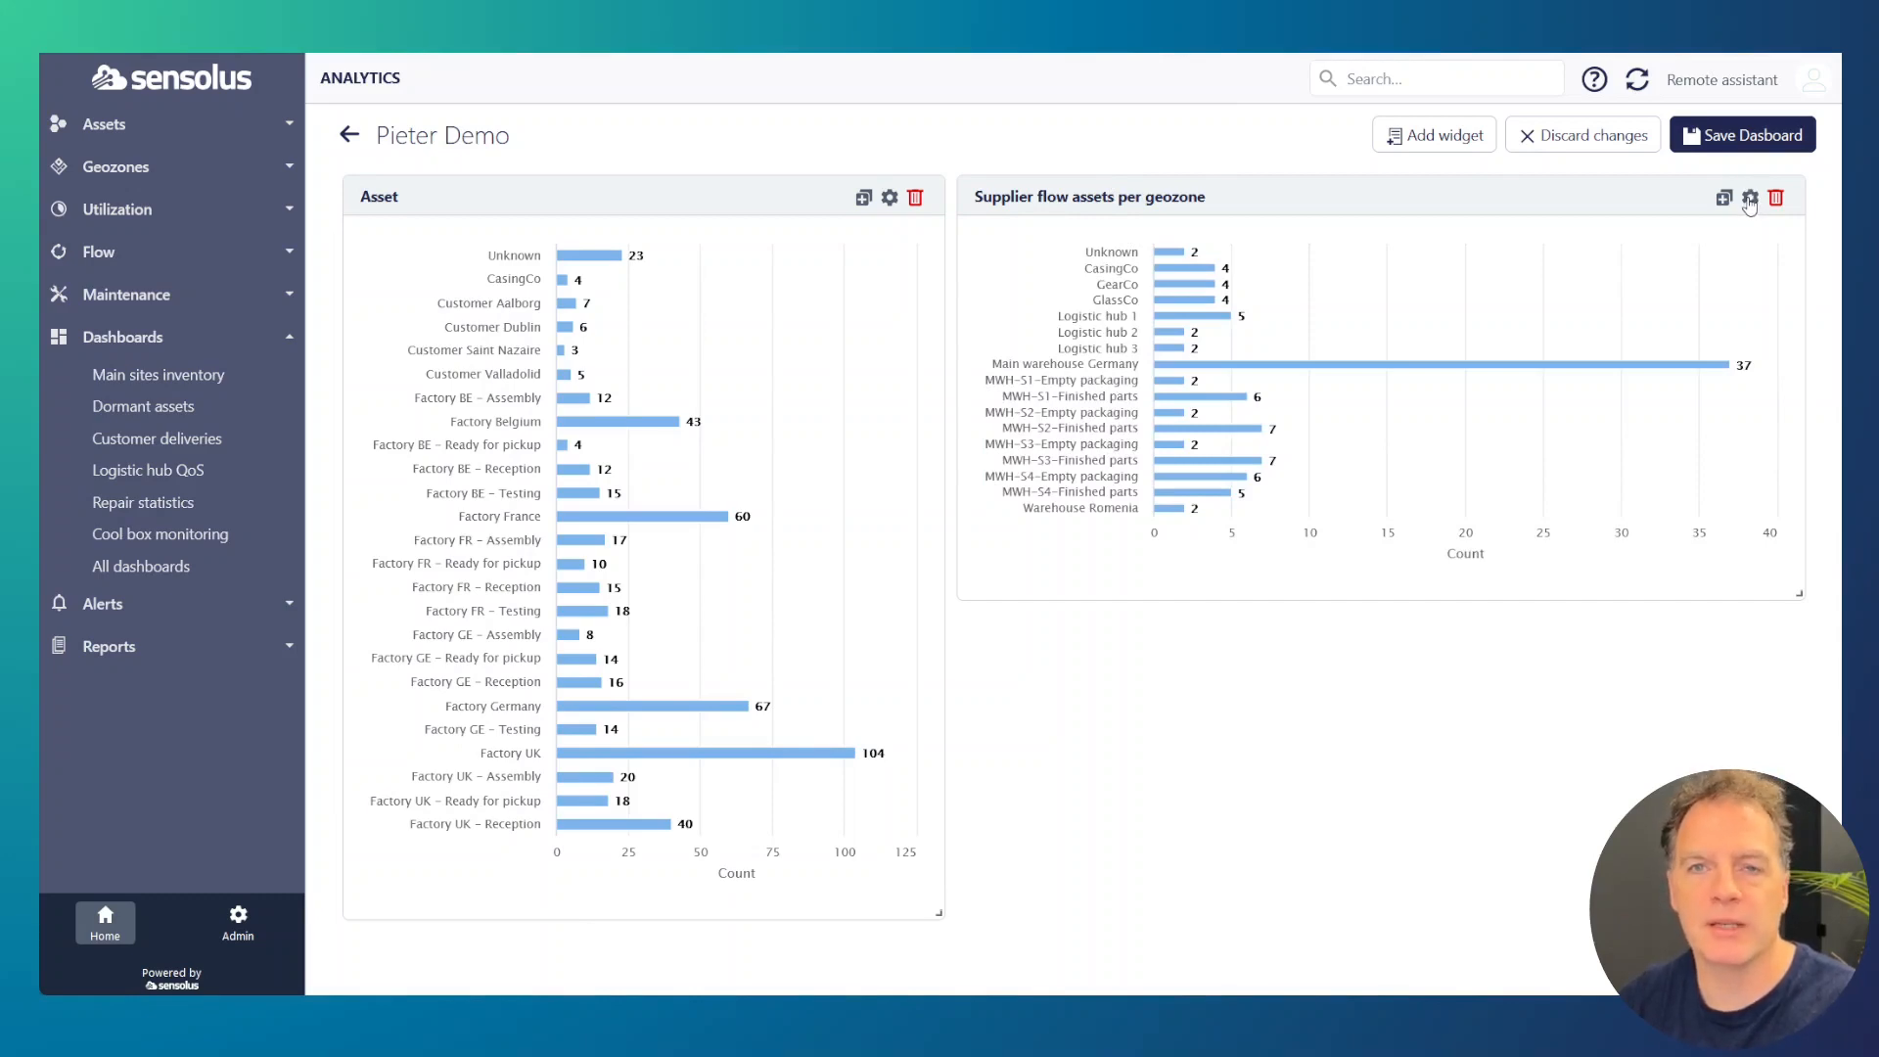
Step: Show the "Supplier flow assets per geozone" widget as a pie chart and save it
click(1750, 199)
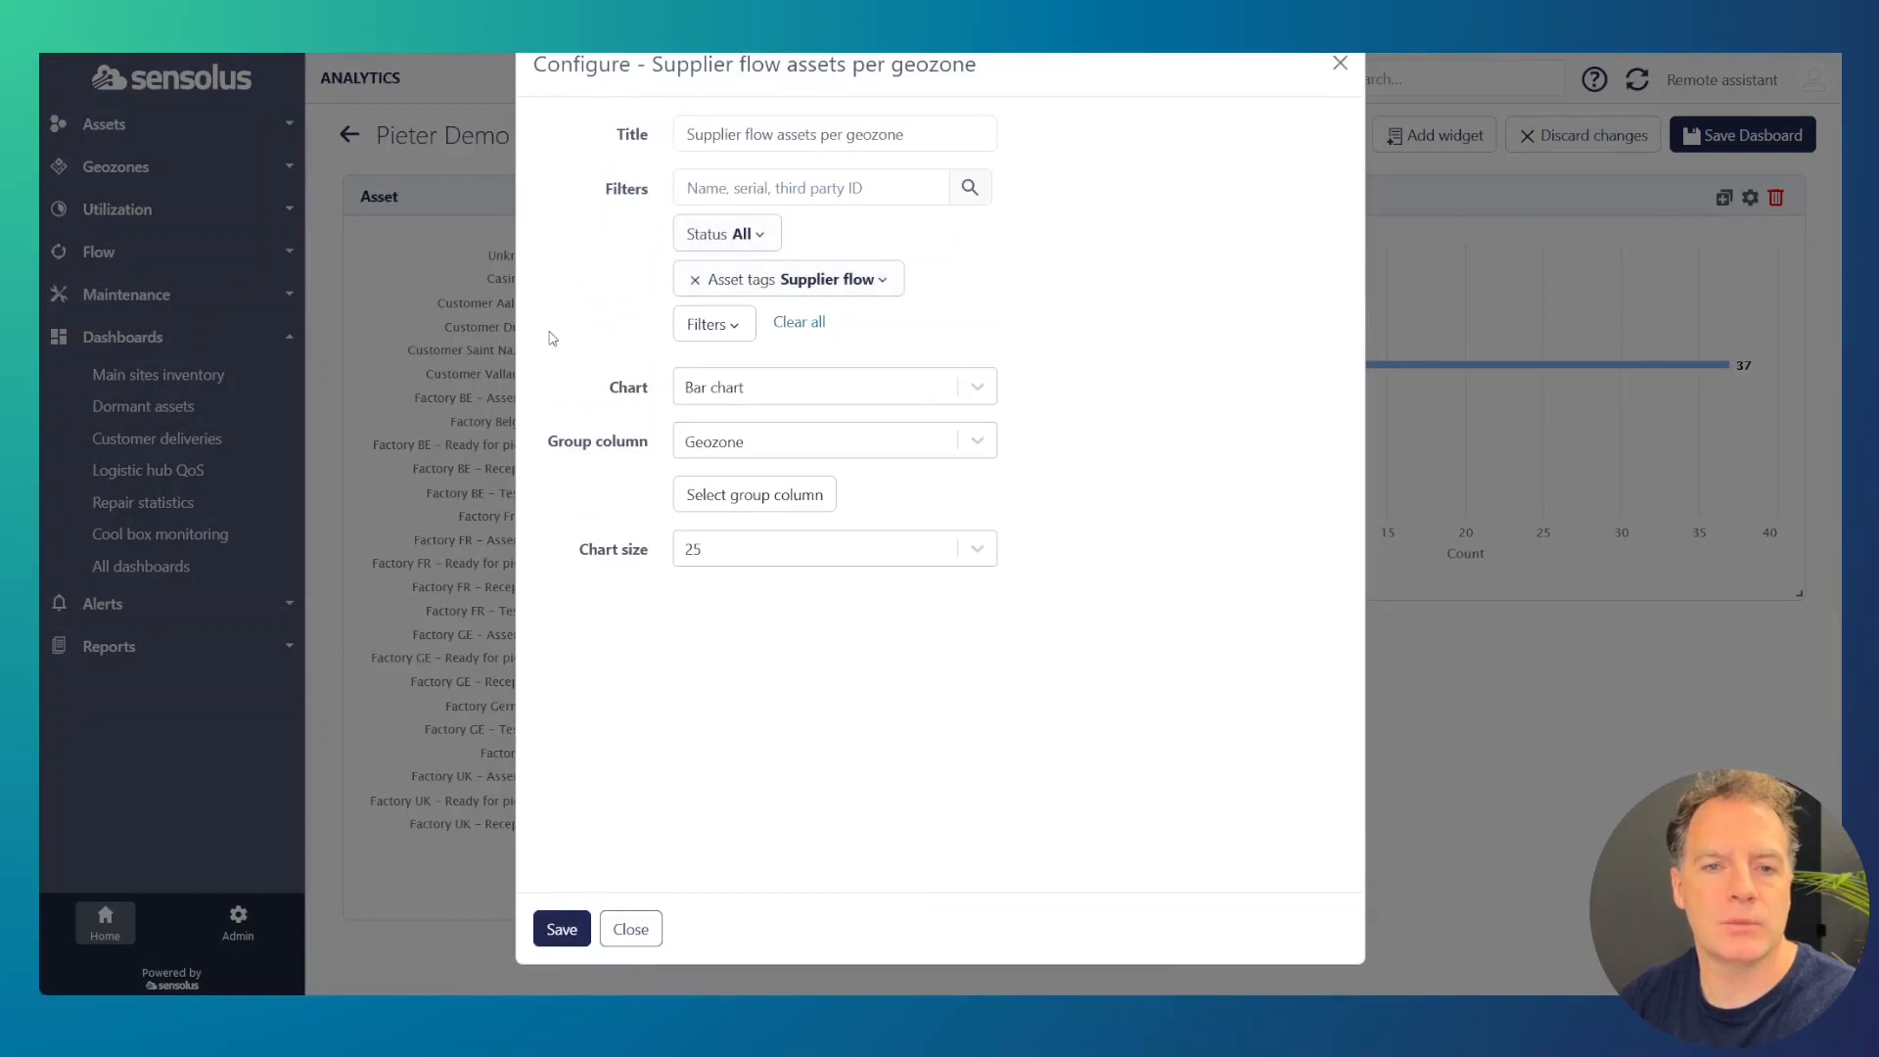
click(696, 401)
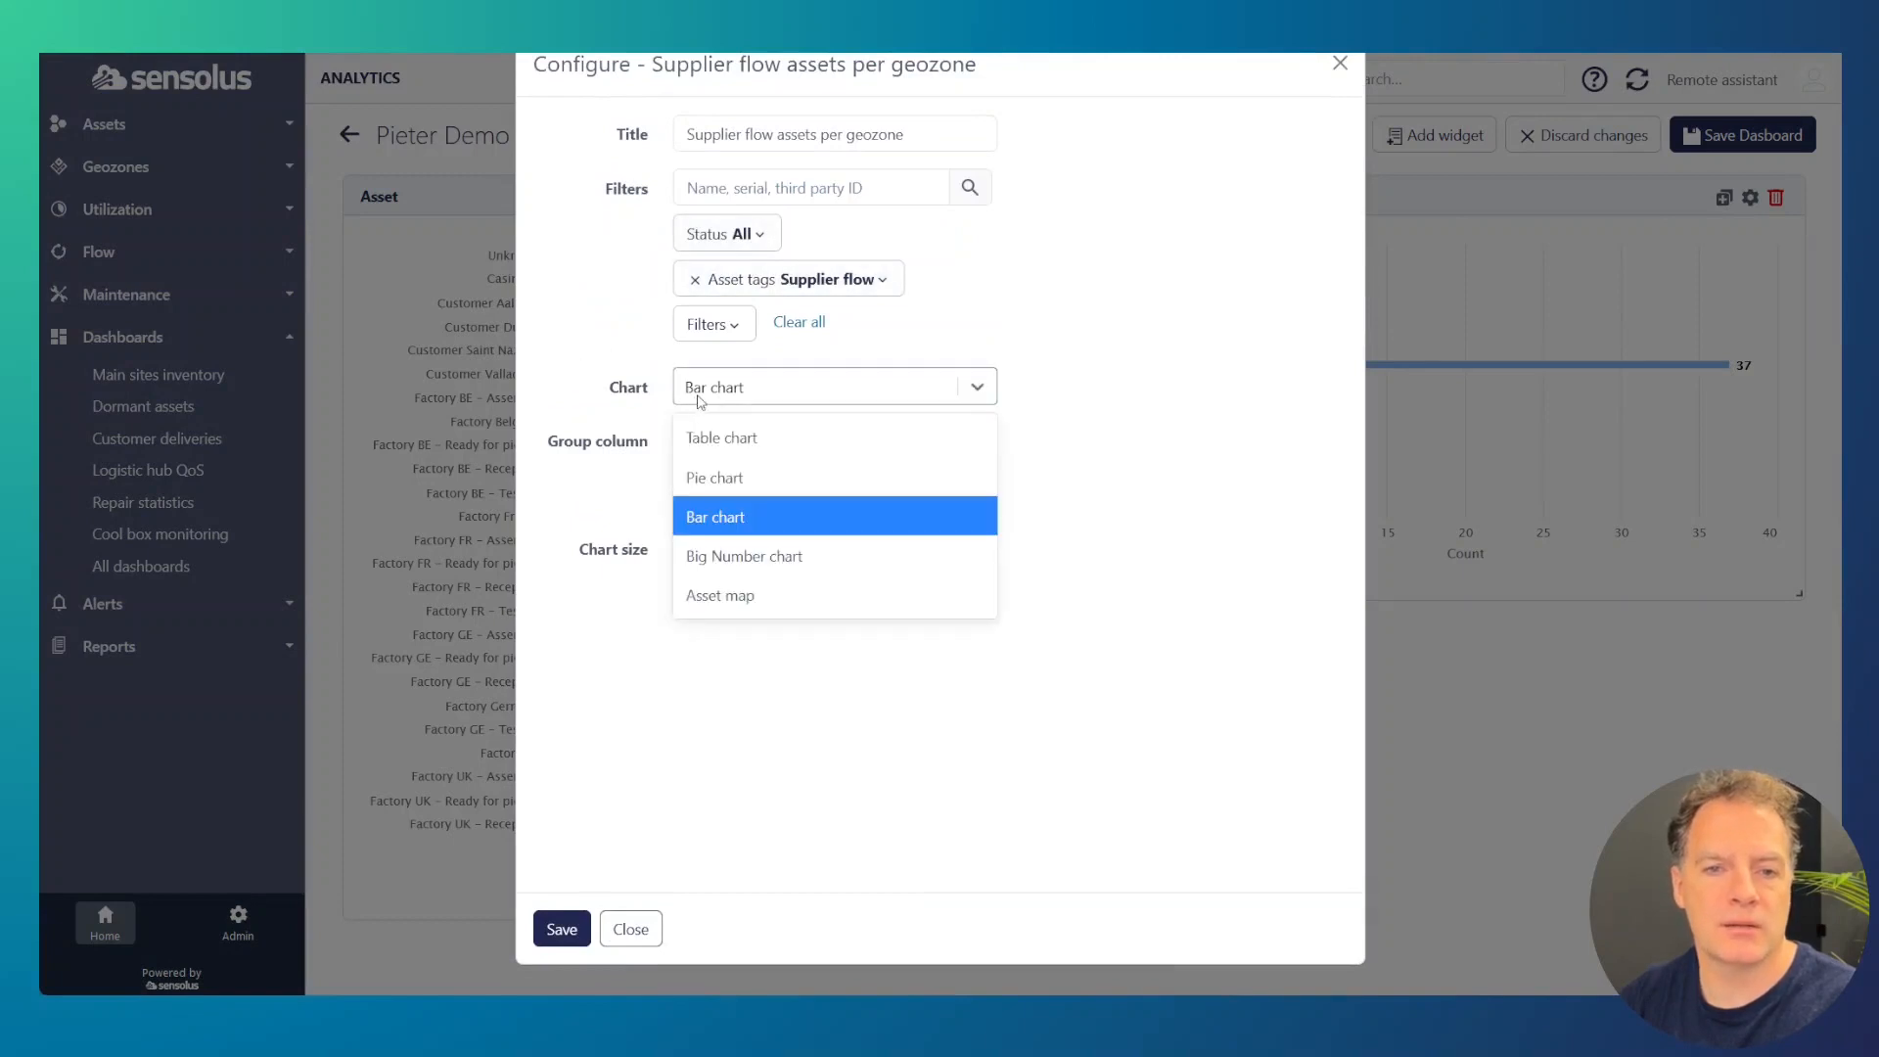
click(736, 478)
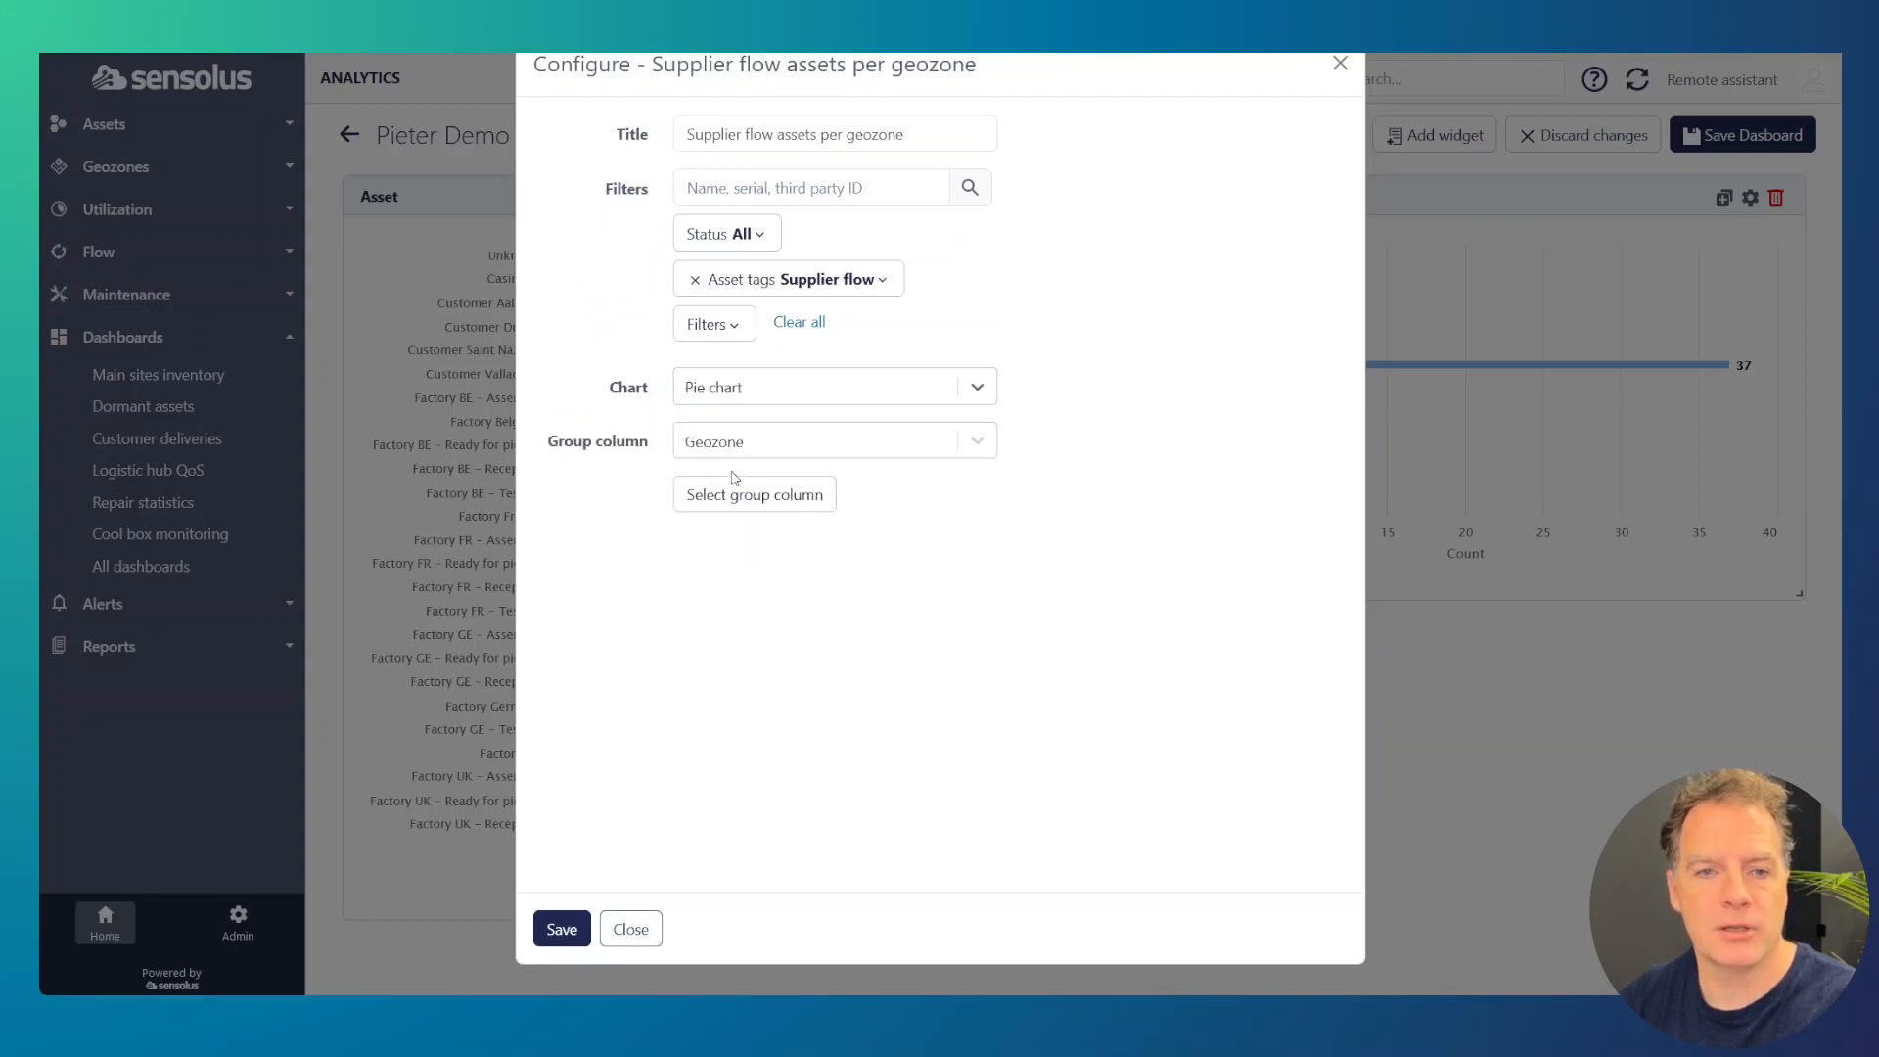
click(562, 930)
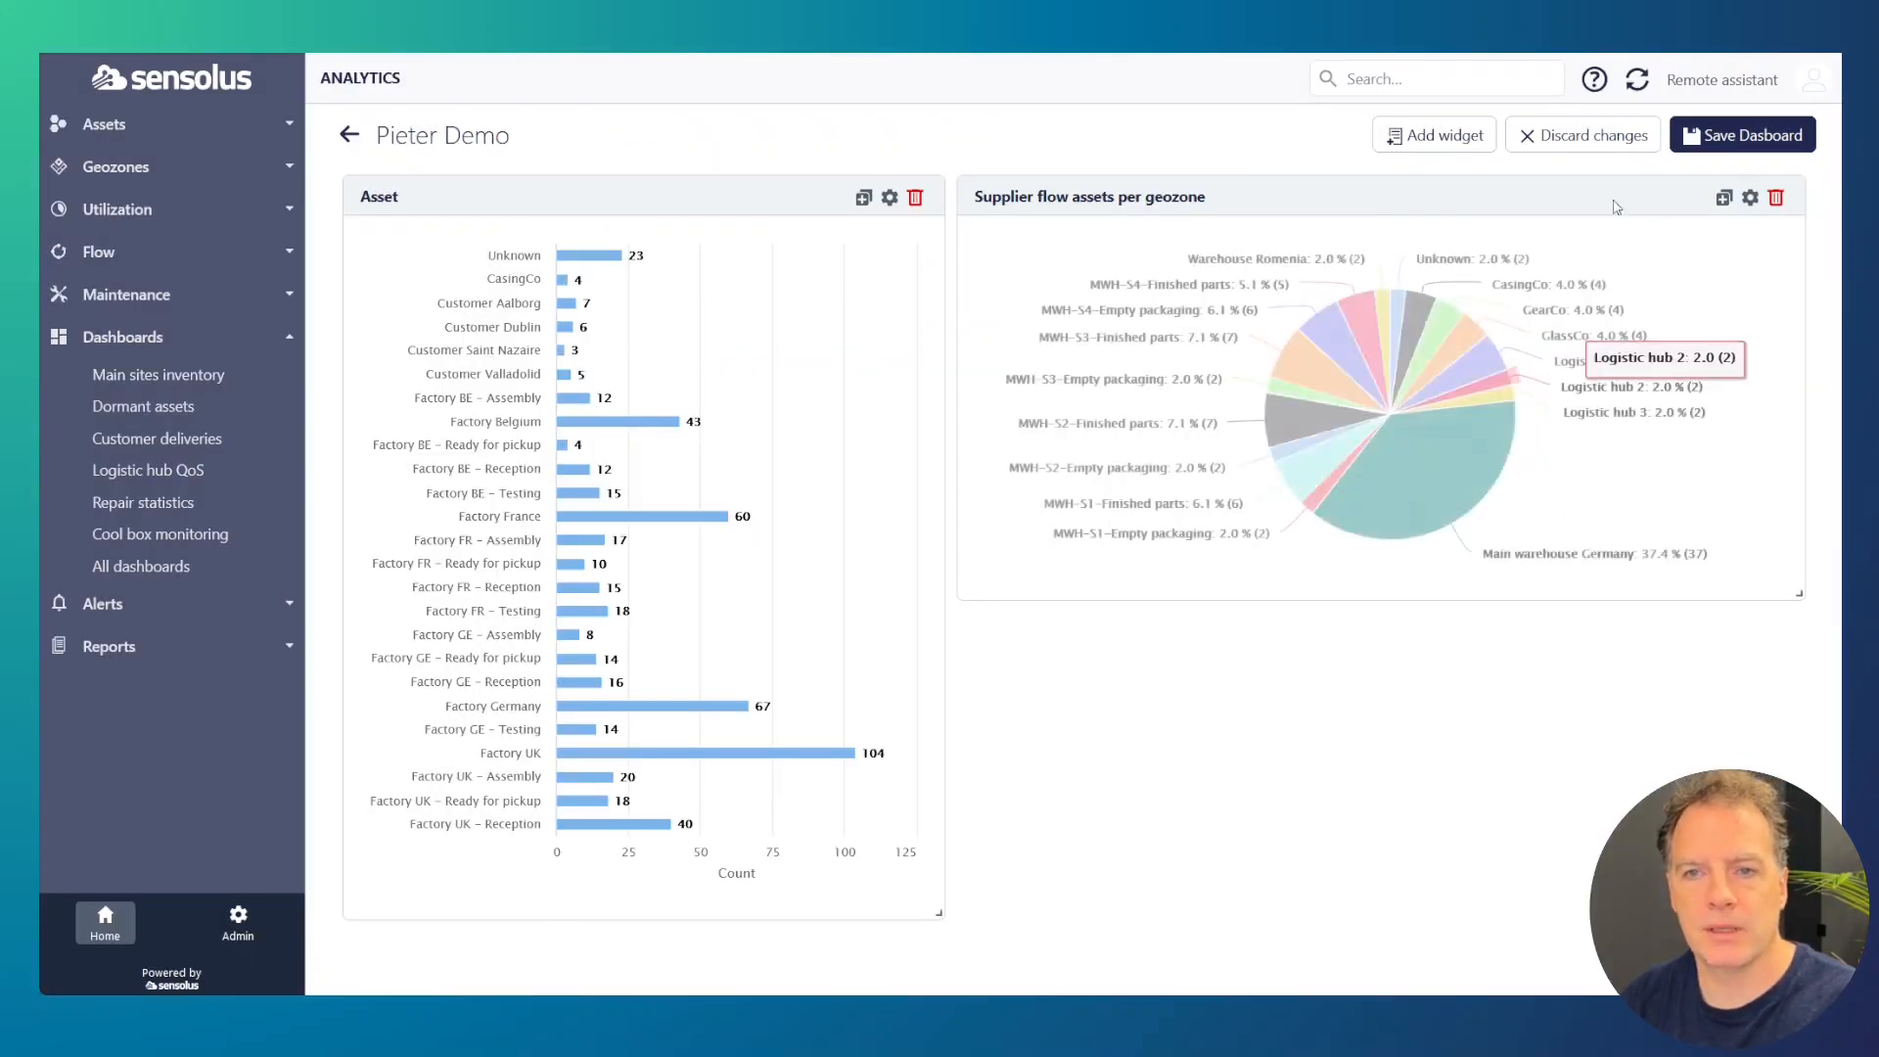
Step: Switch the "Supplier flow assets per geozone" widget to an Asset map and save it
click(1749, 199)
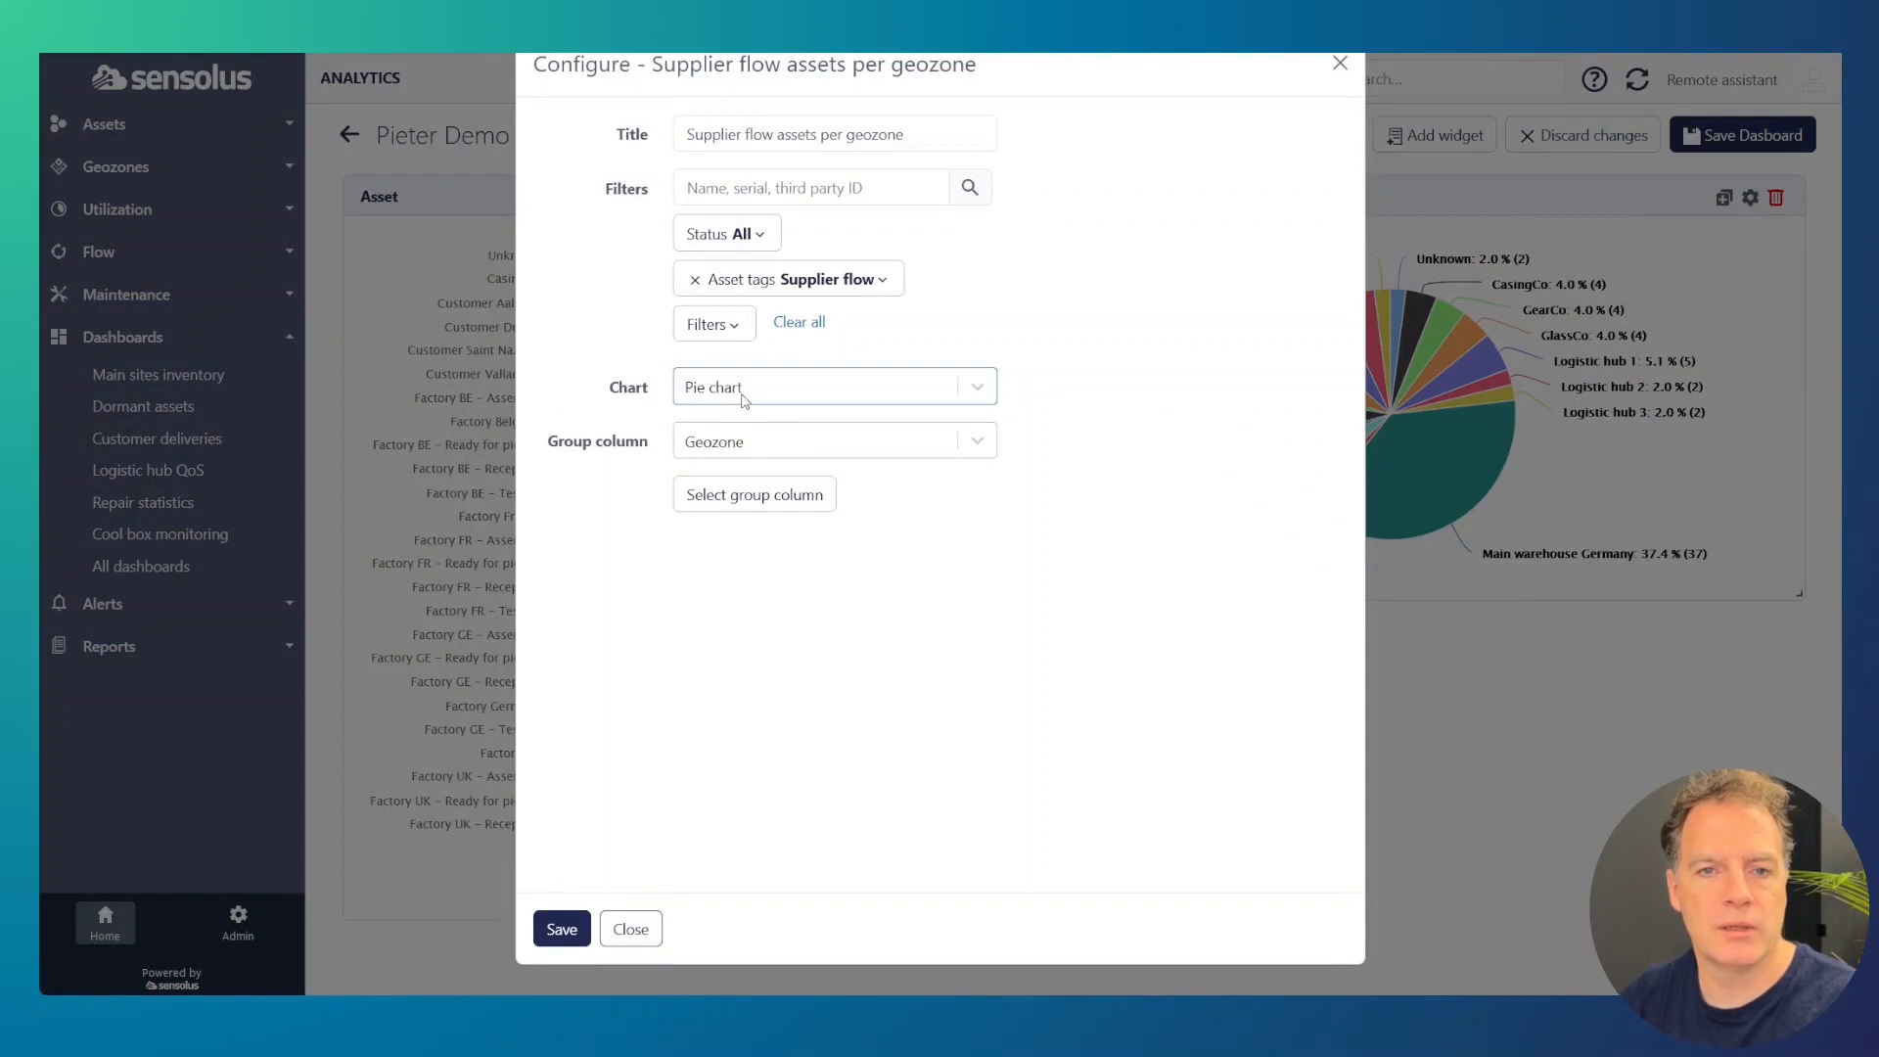
click(745, 399)
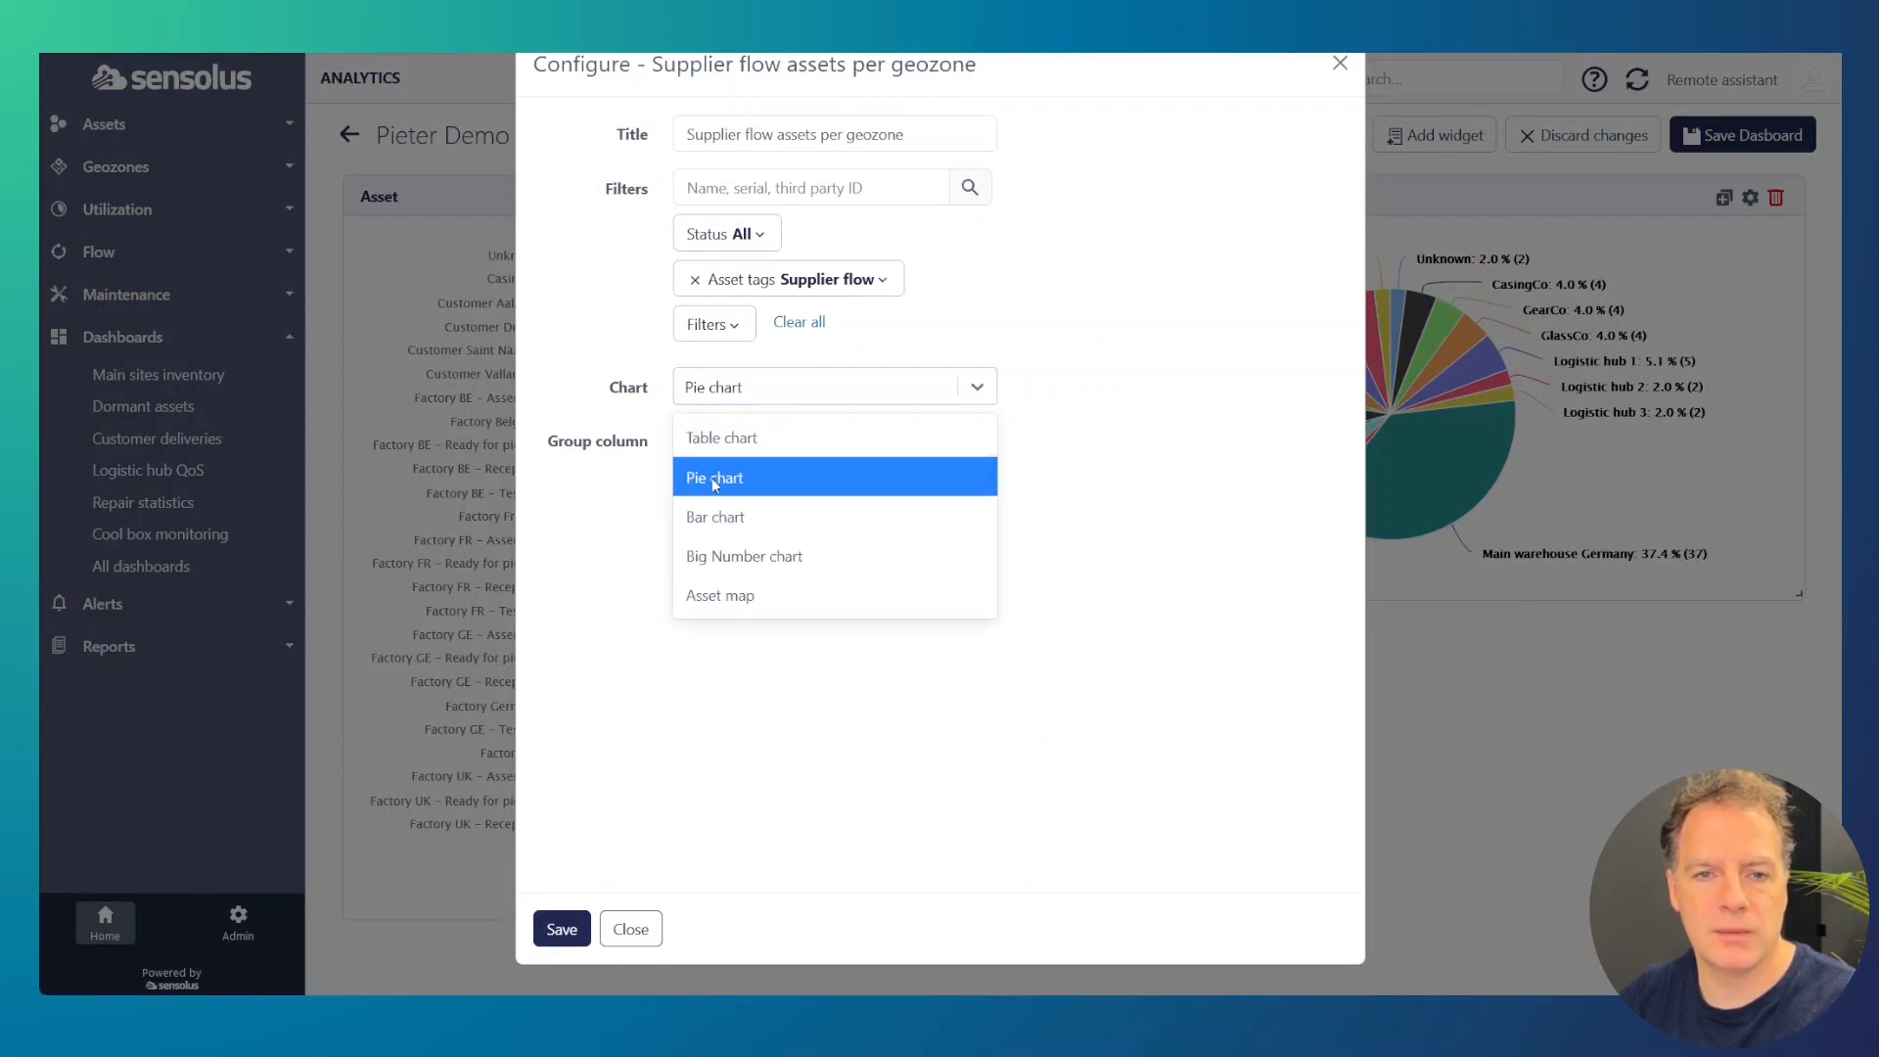
click(729, 600)
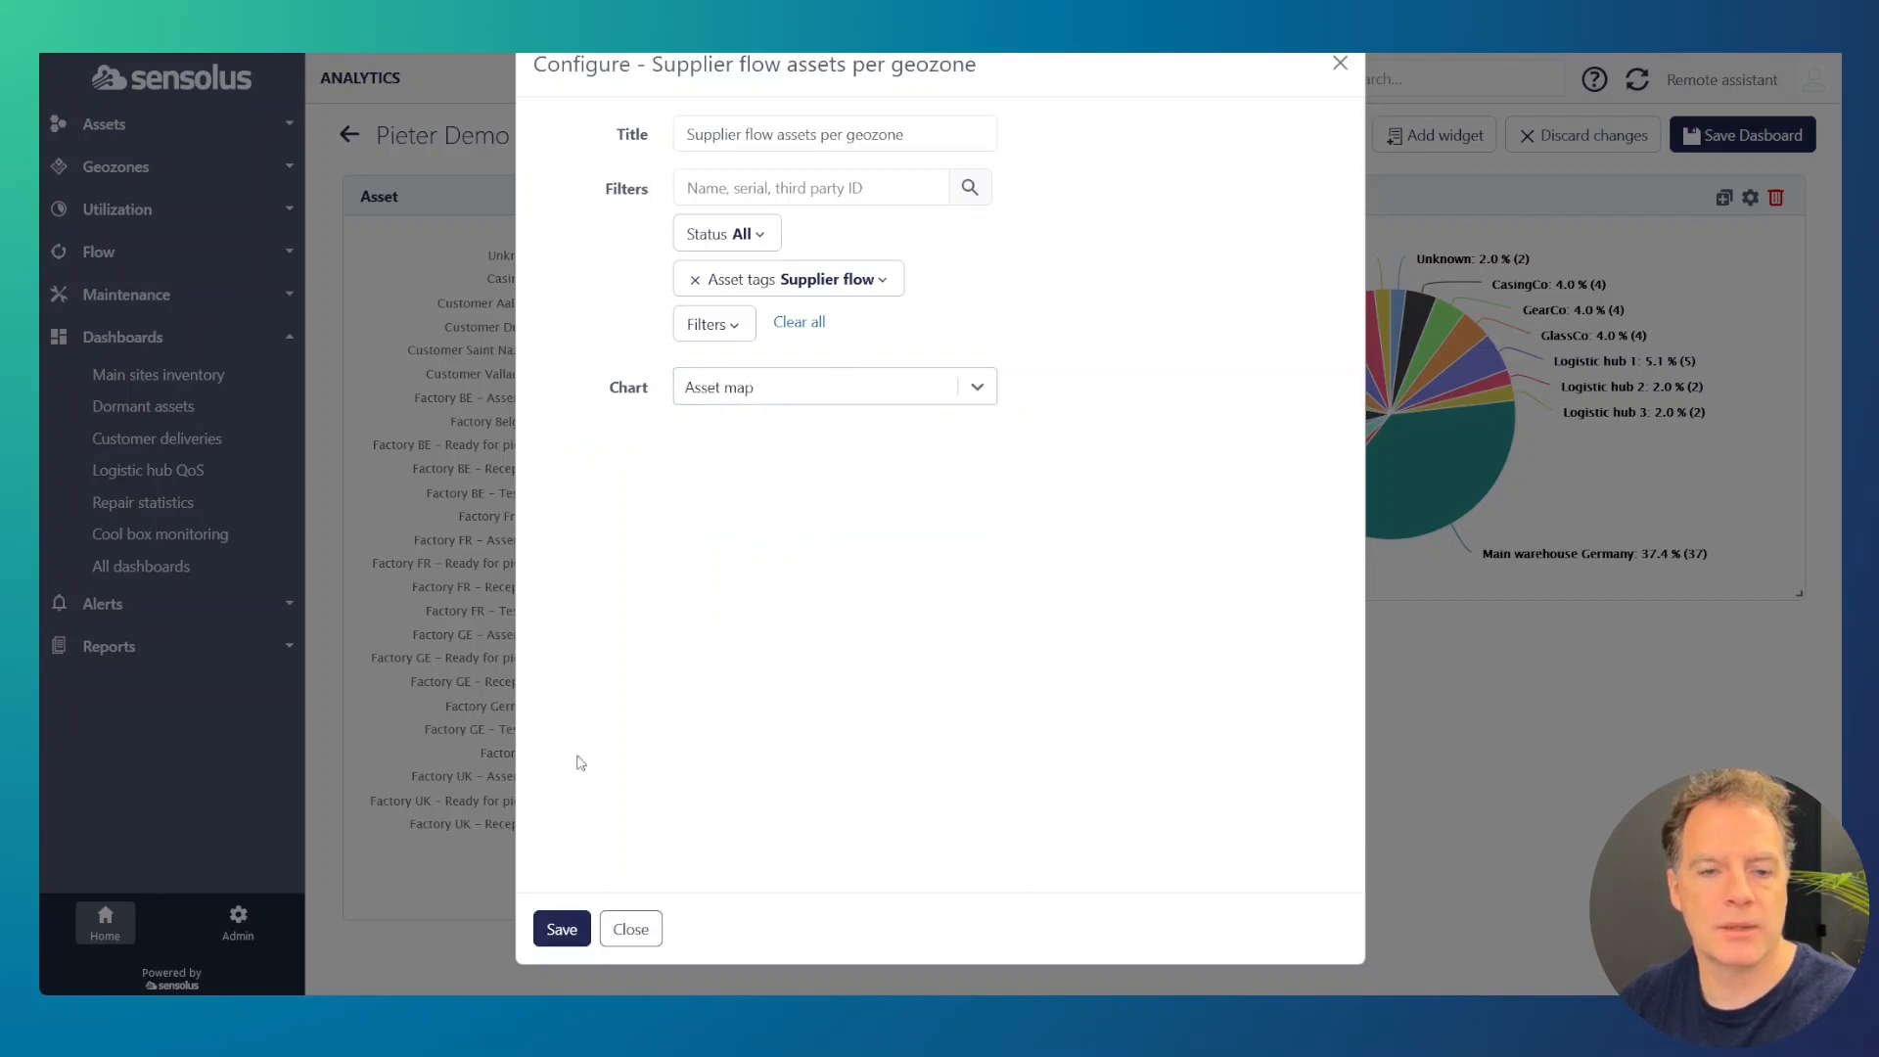
click(560, 929)
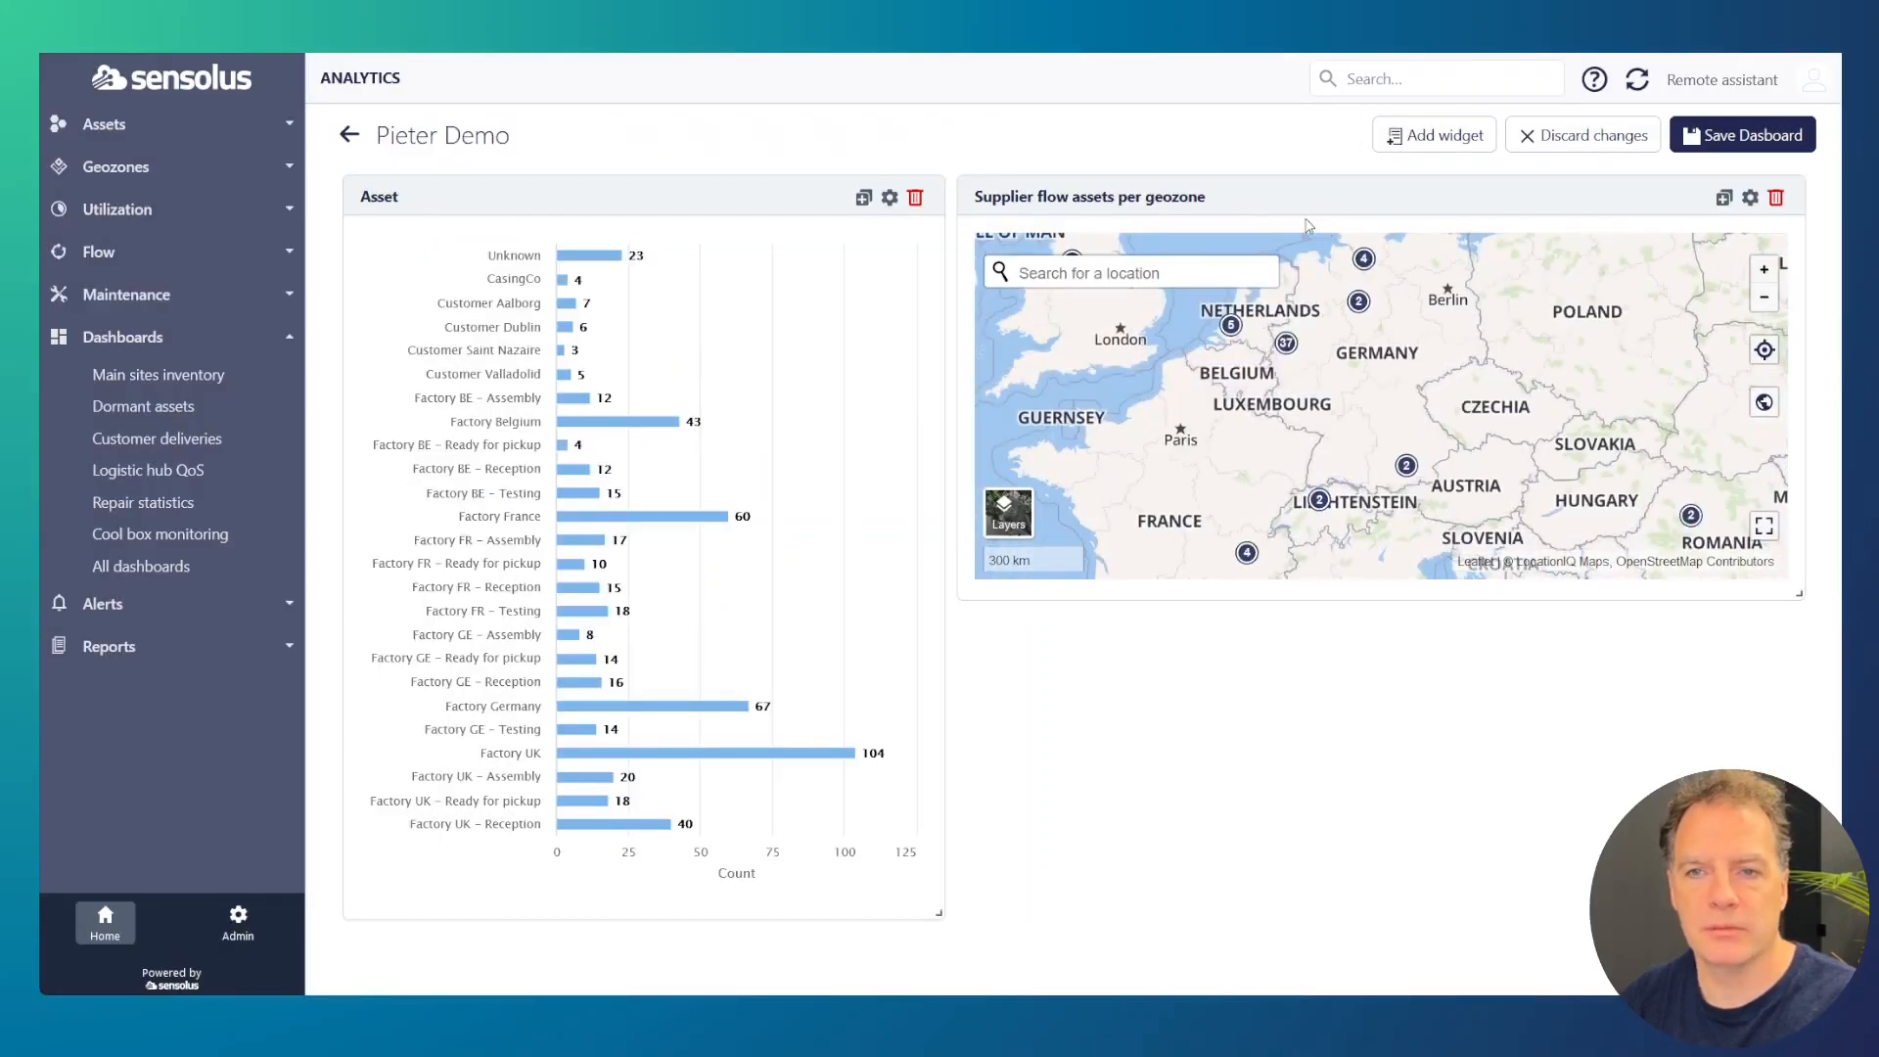
Step: Duplicate the Supplier flow map widget and show the copy as a pie chart with Asset tags as the group column
click(1724, 200)
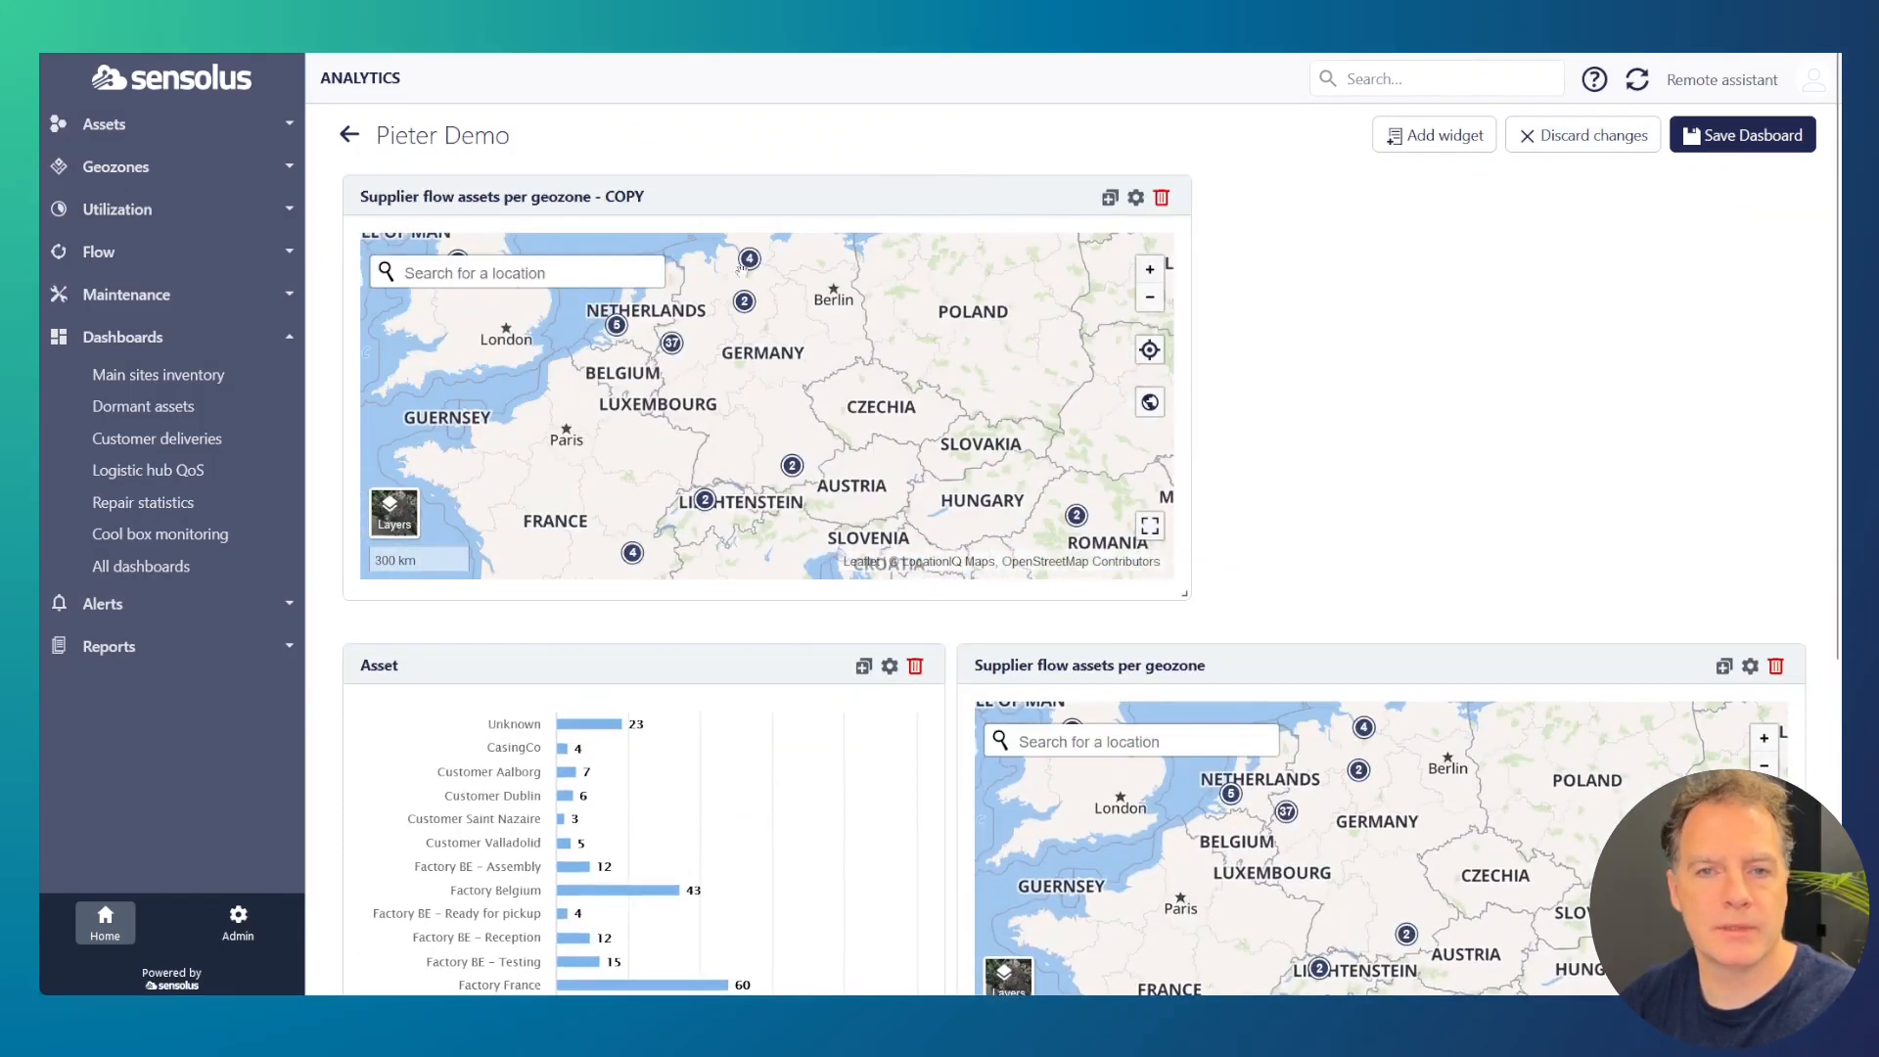
click(1134, 199)
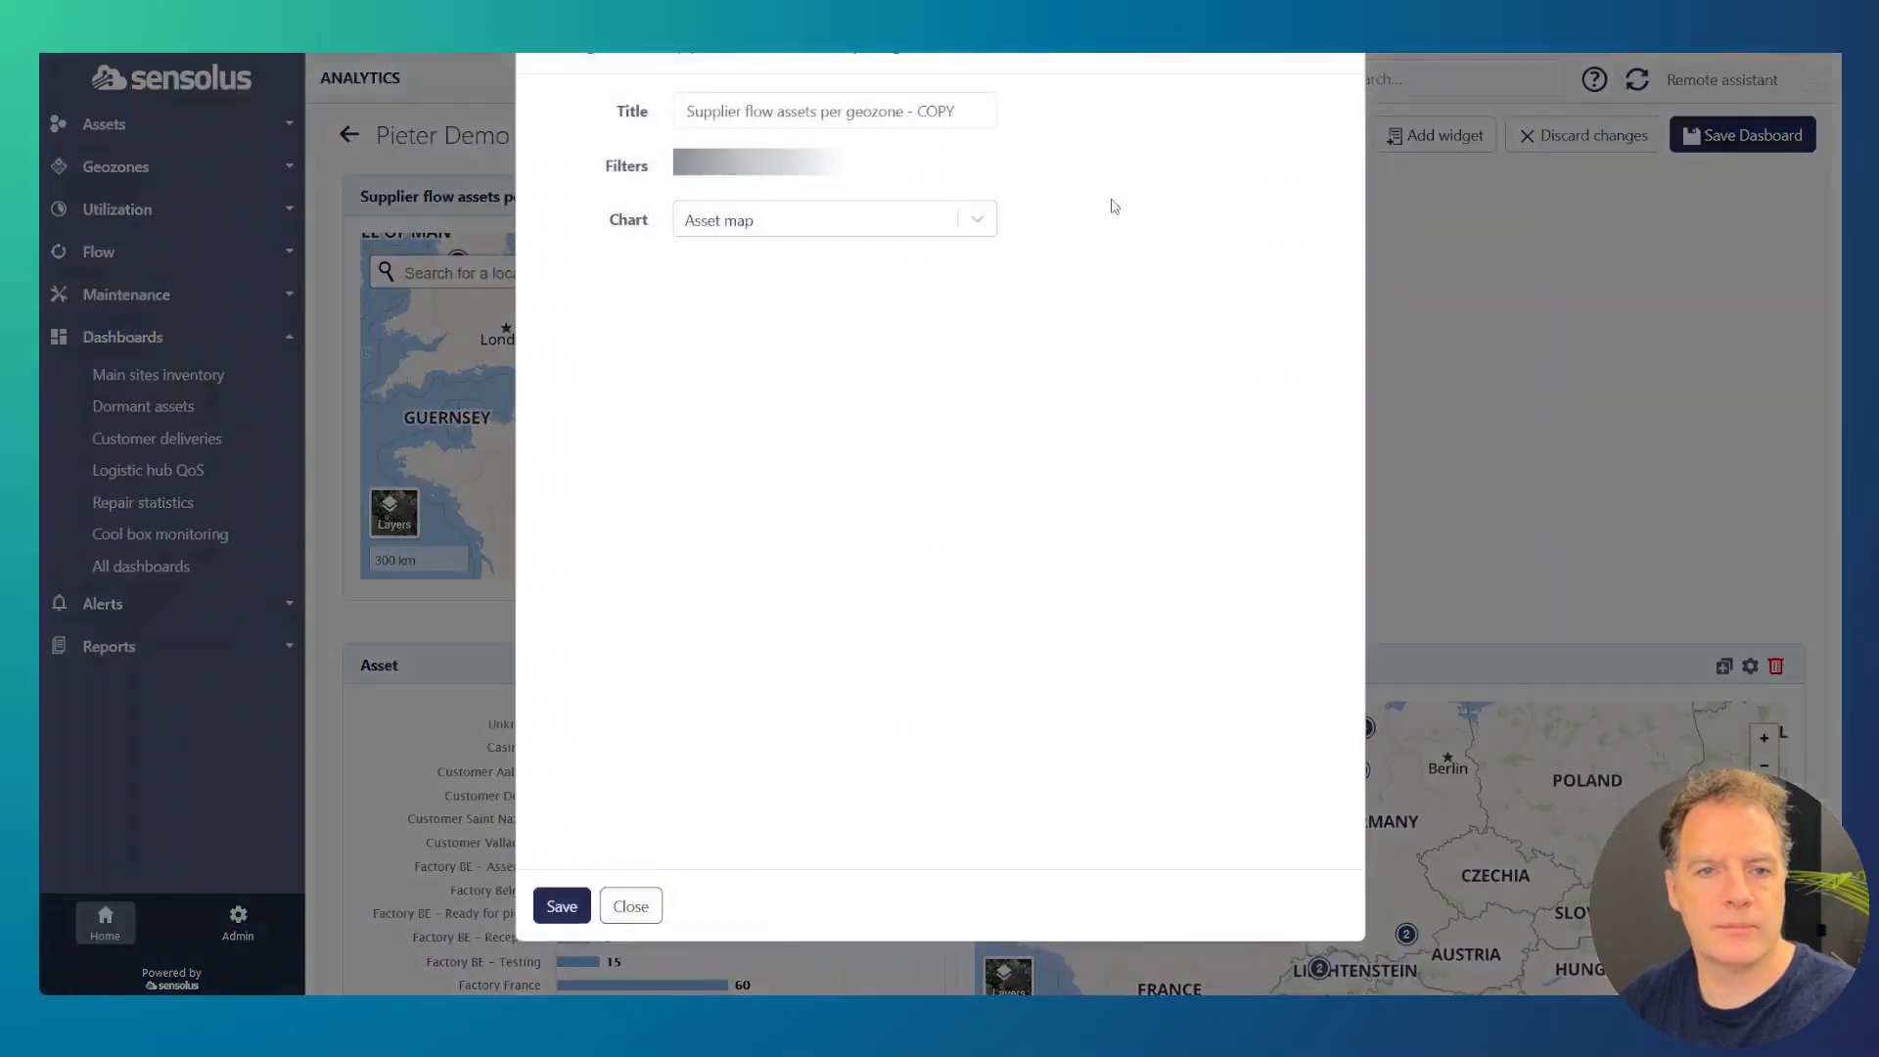
click(749, 384)
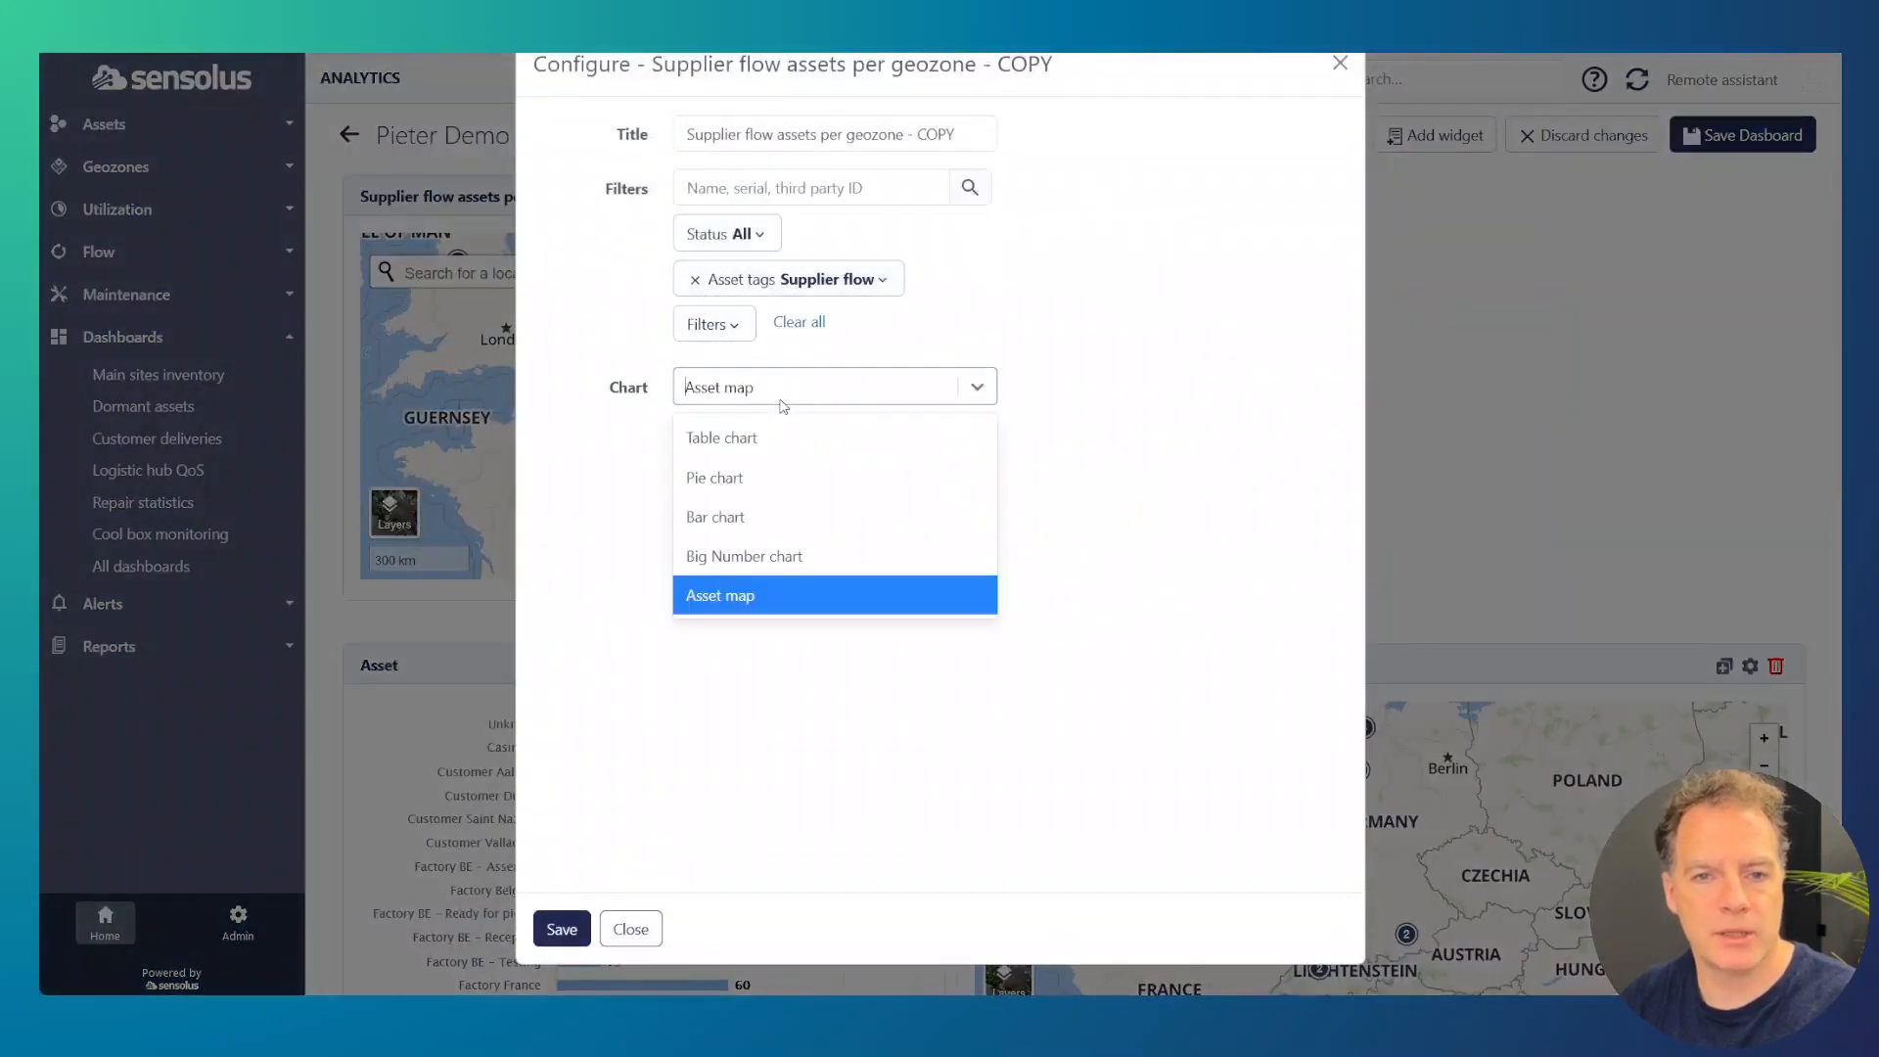
click(729, 478)
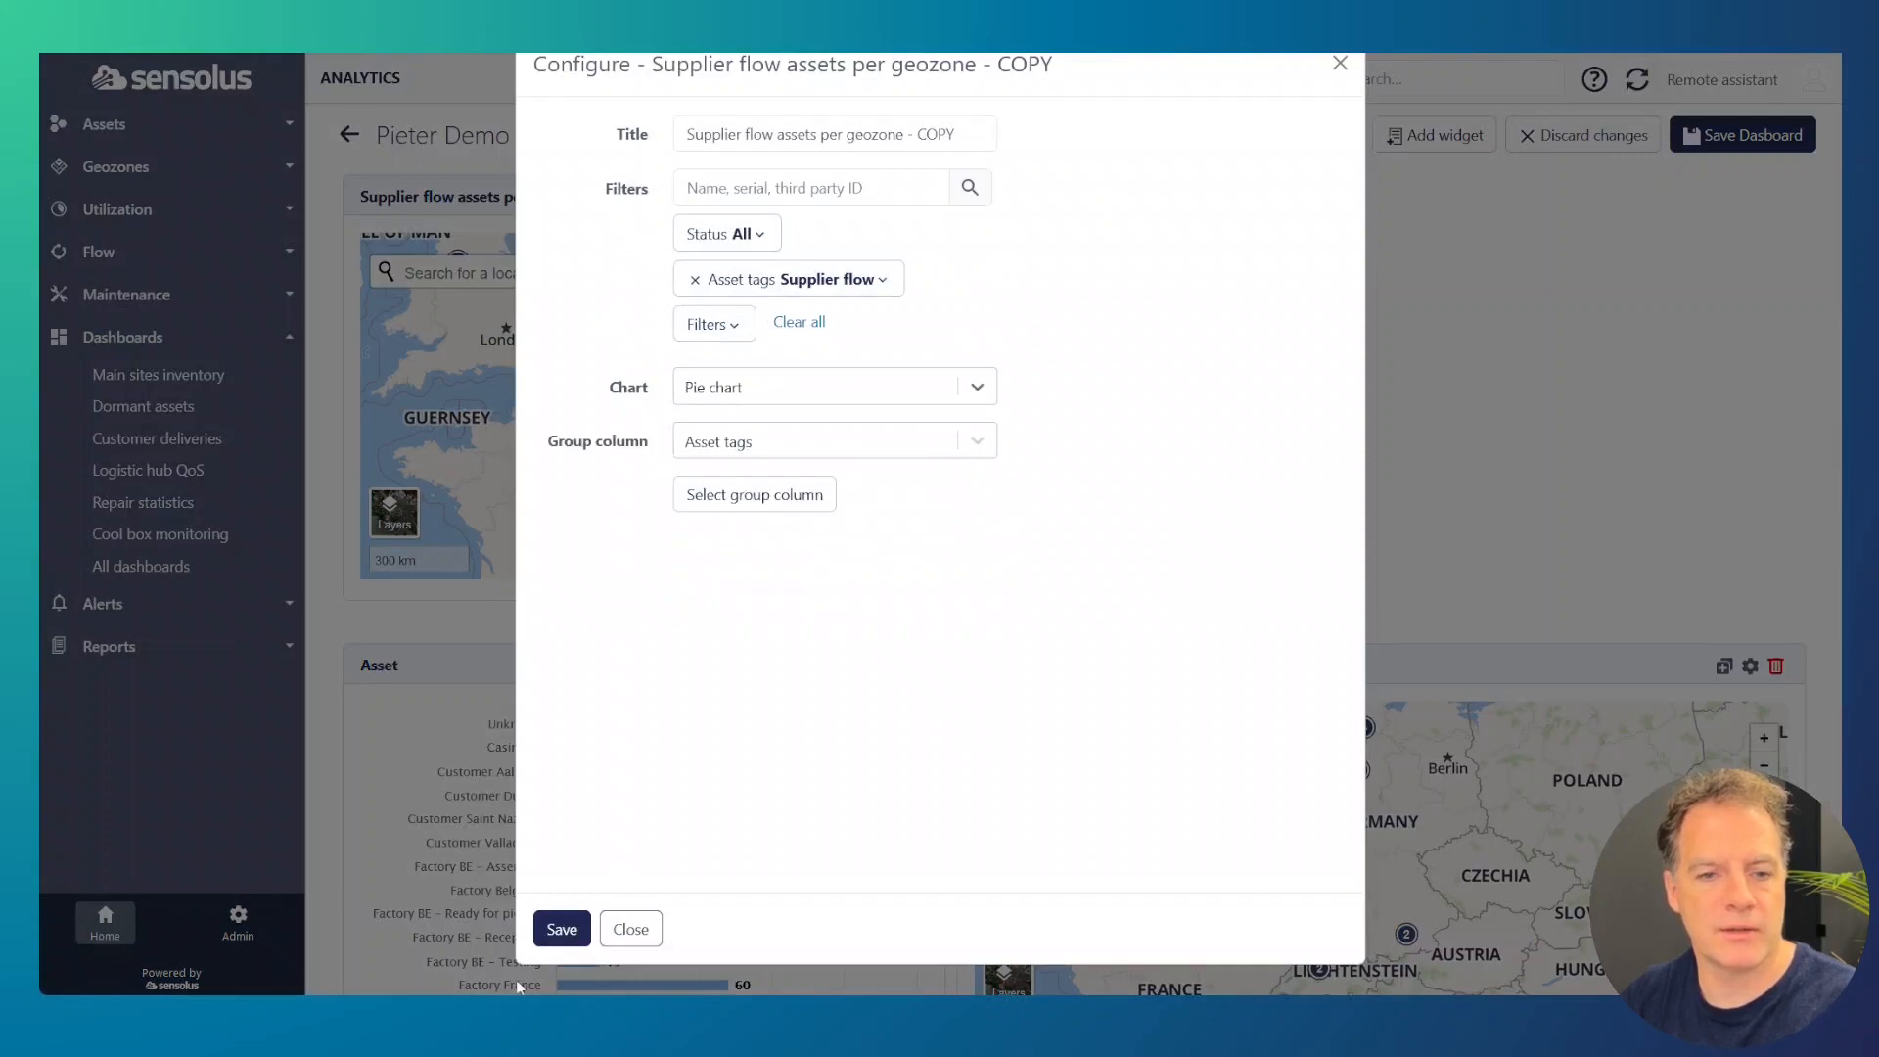
click(561, 929)
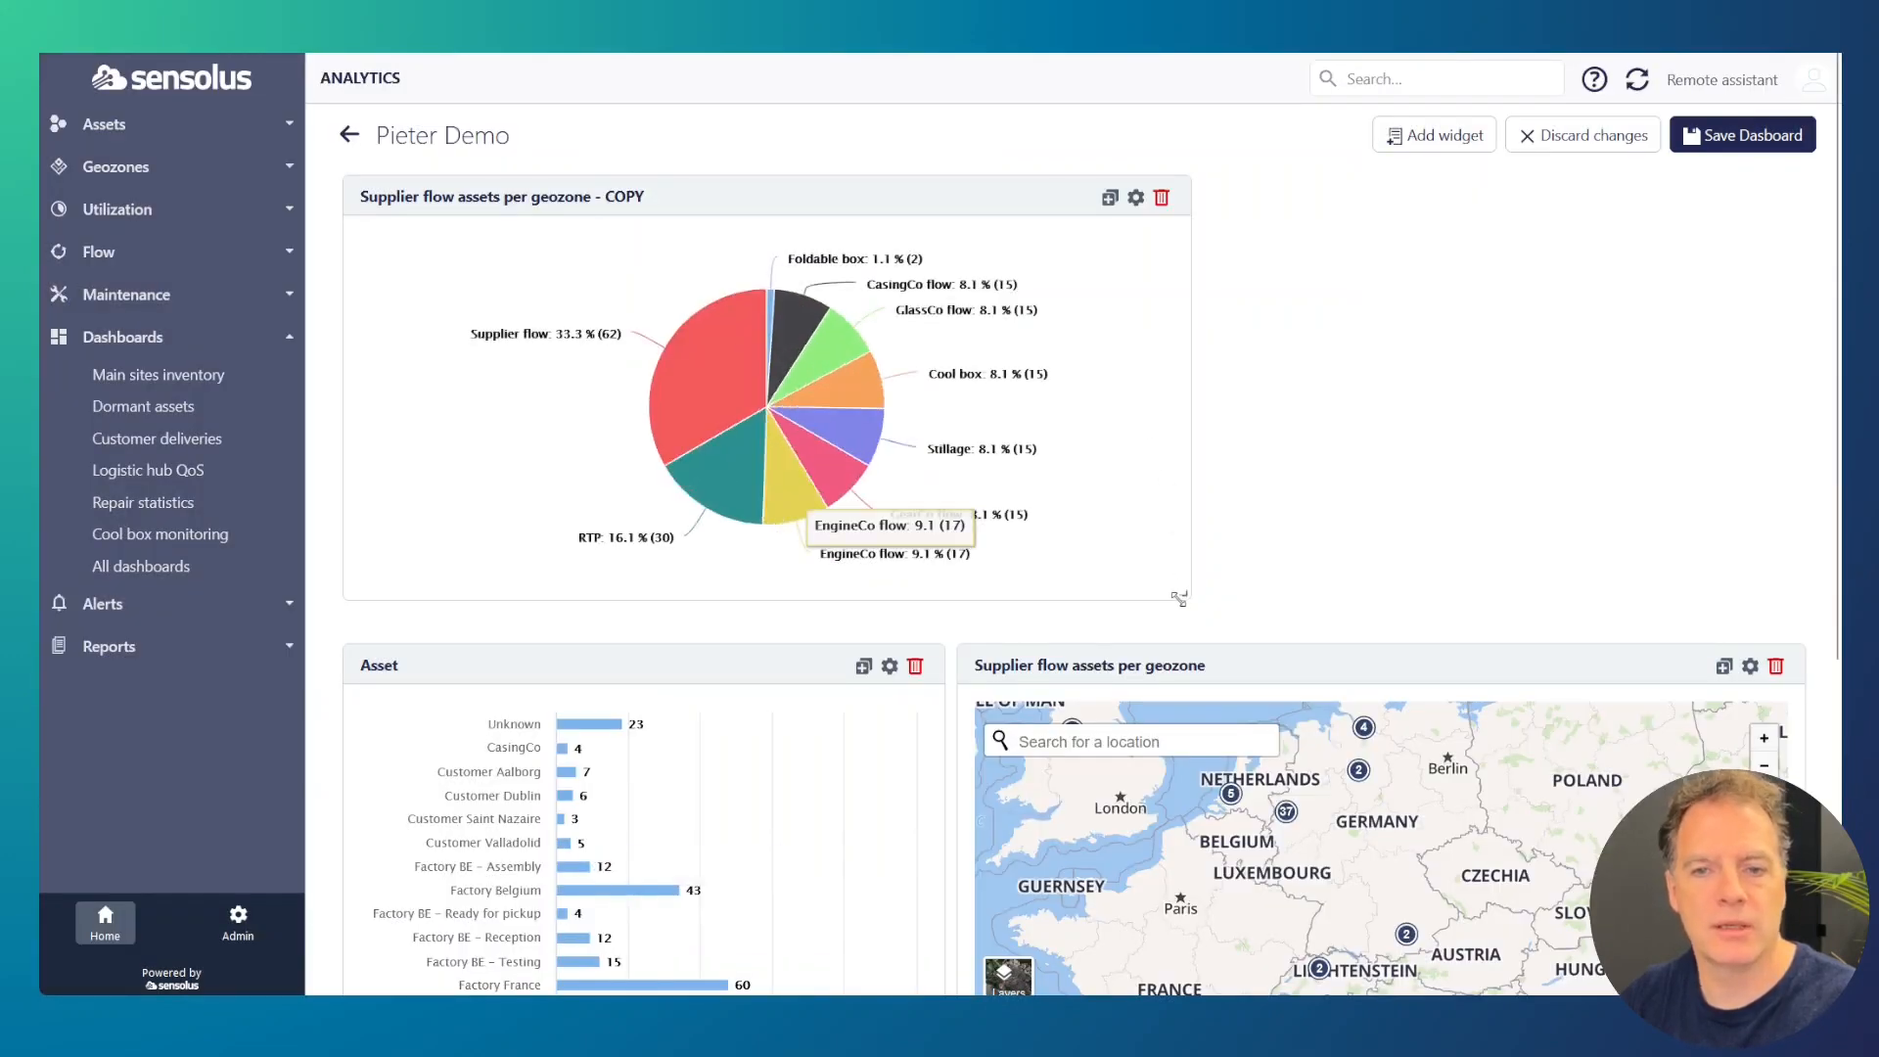
Step: Narrow the pie chart widget so the map fits beside it, and delete the Asset bar chart widget
drag(1179, 598, 972, 592)
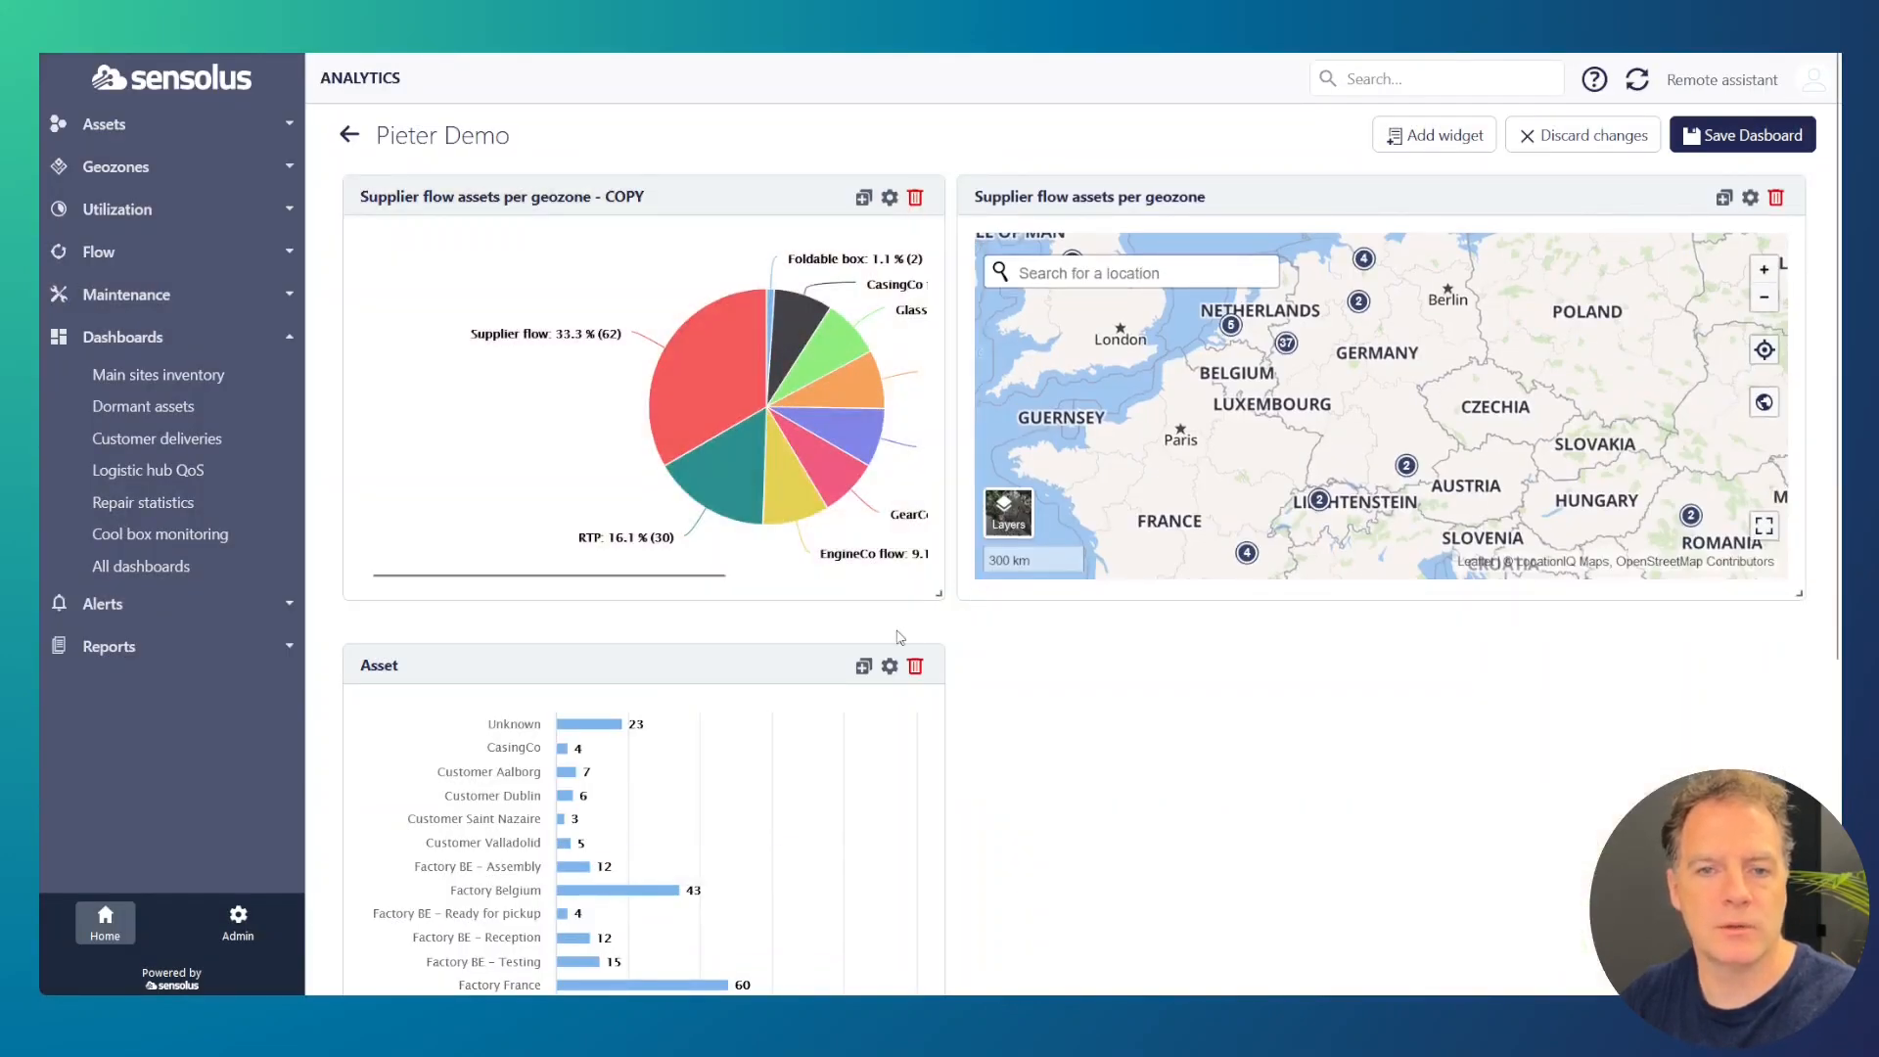
drag(641, 574, 762, 579)
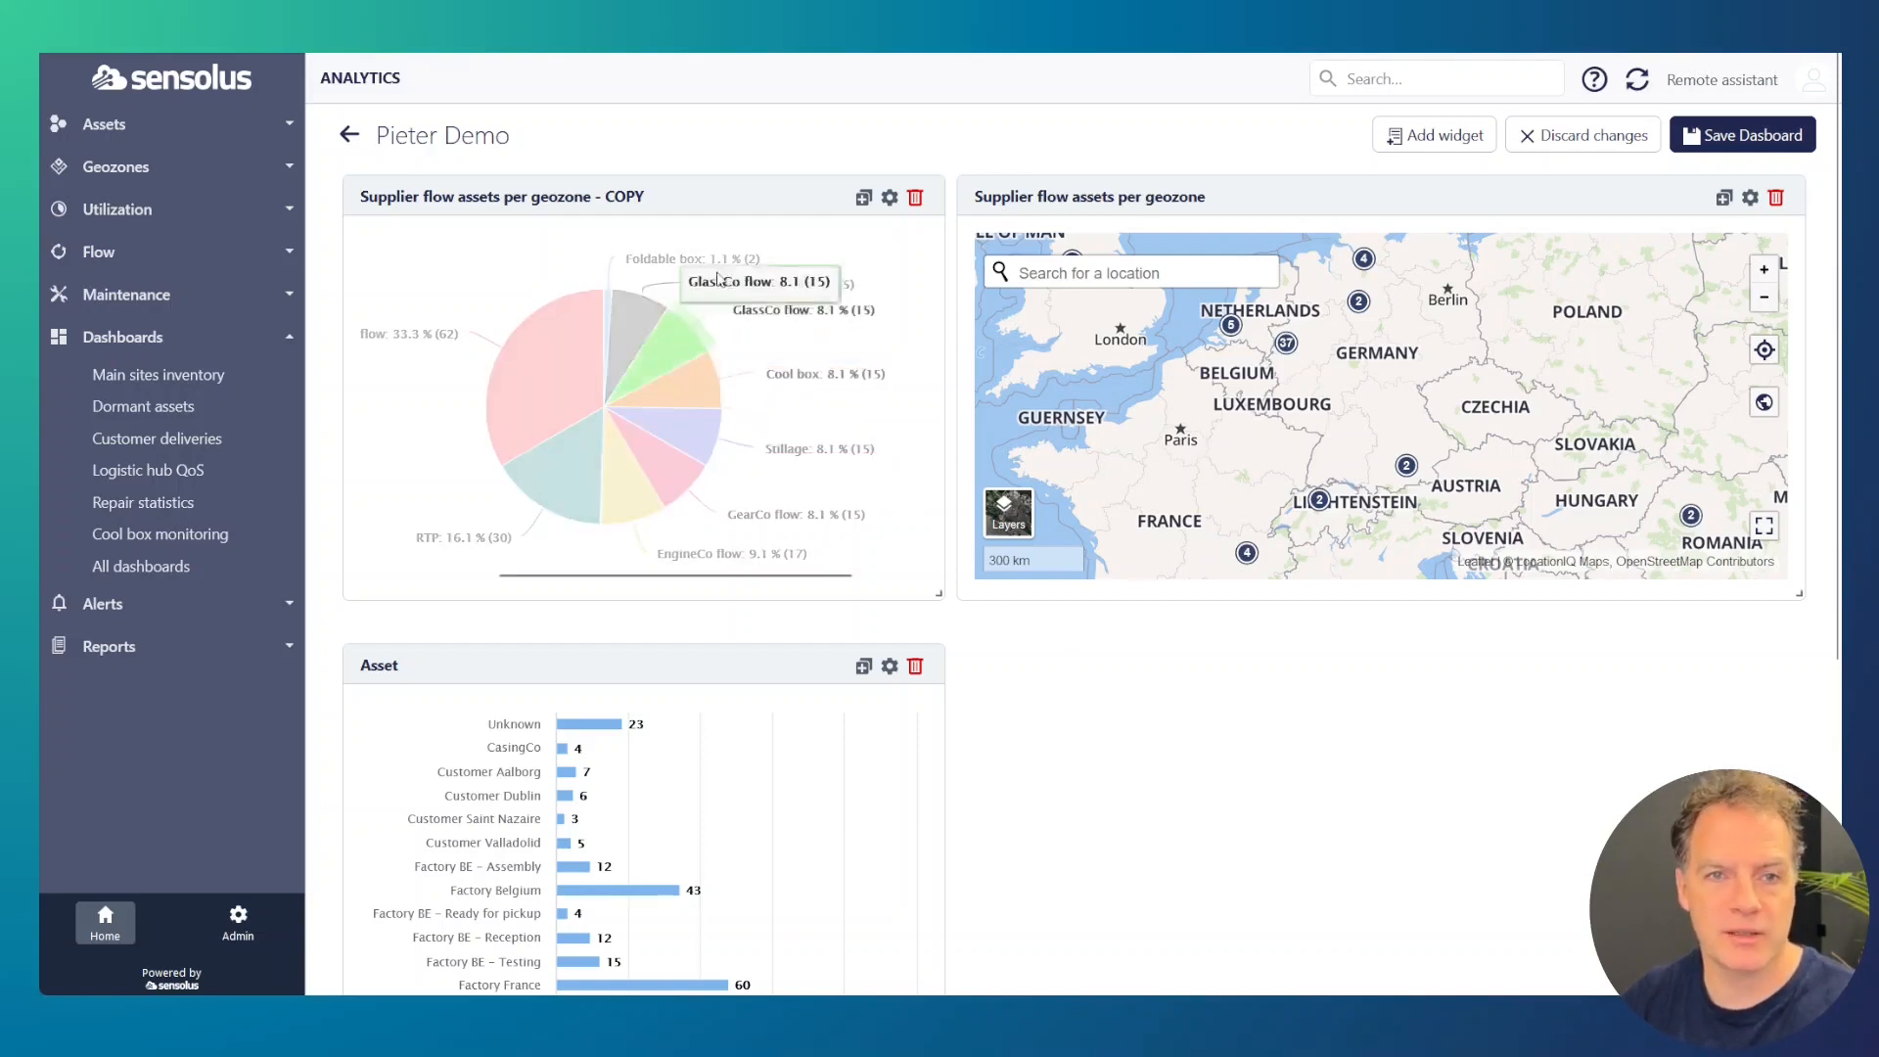
click(915, 666)
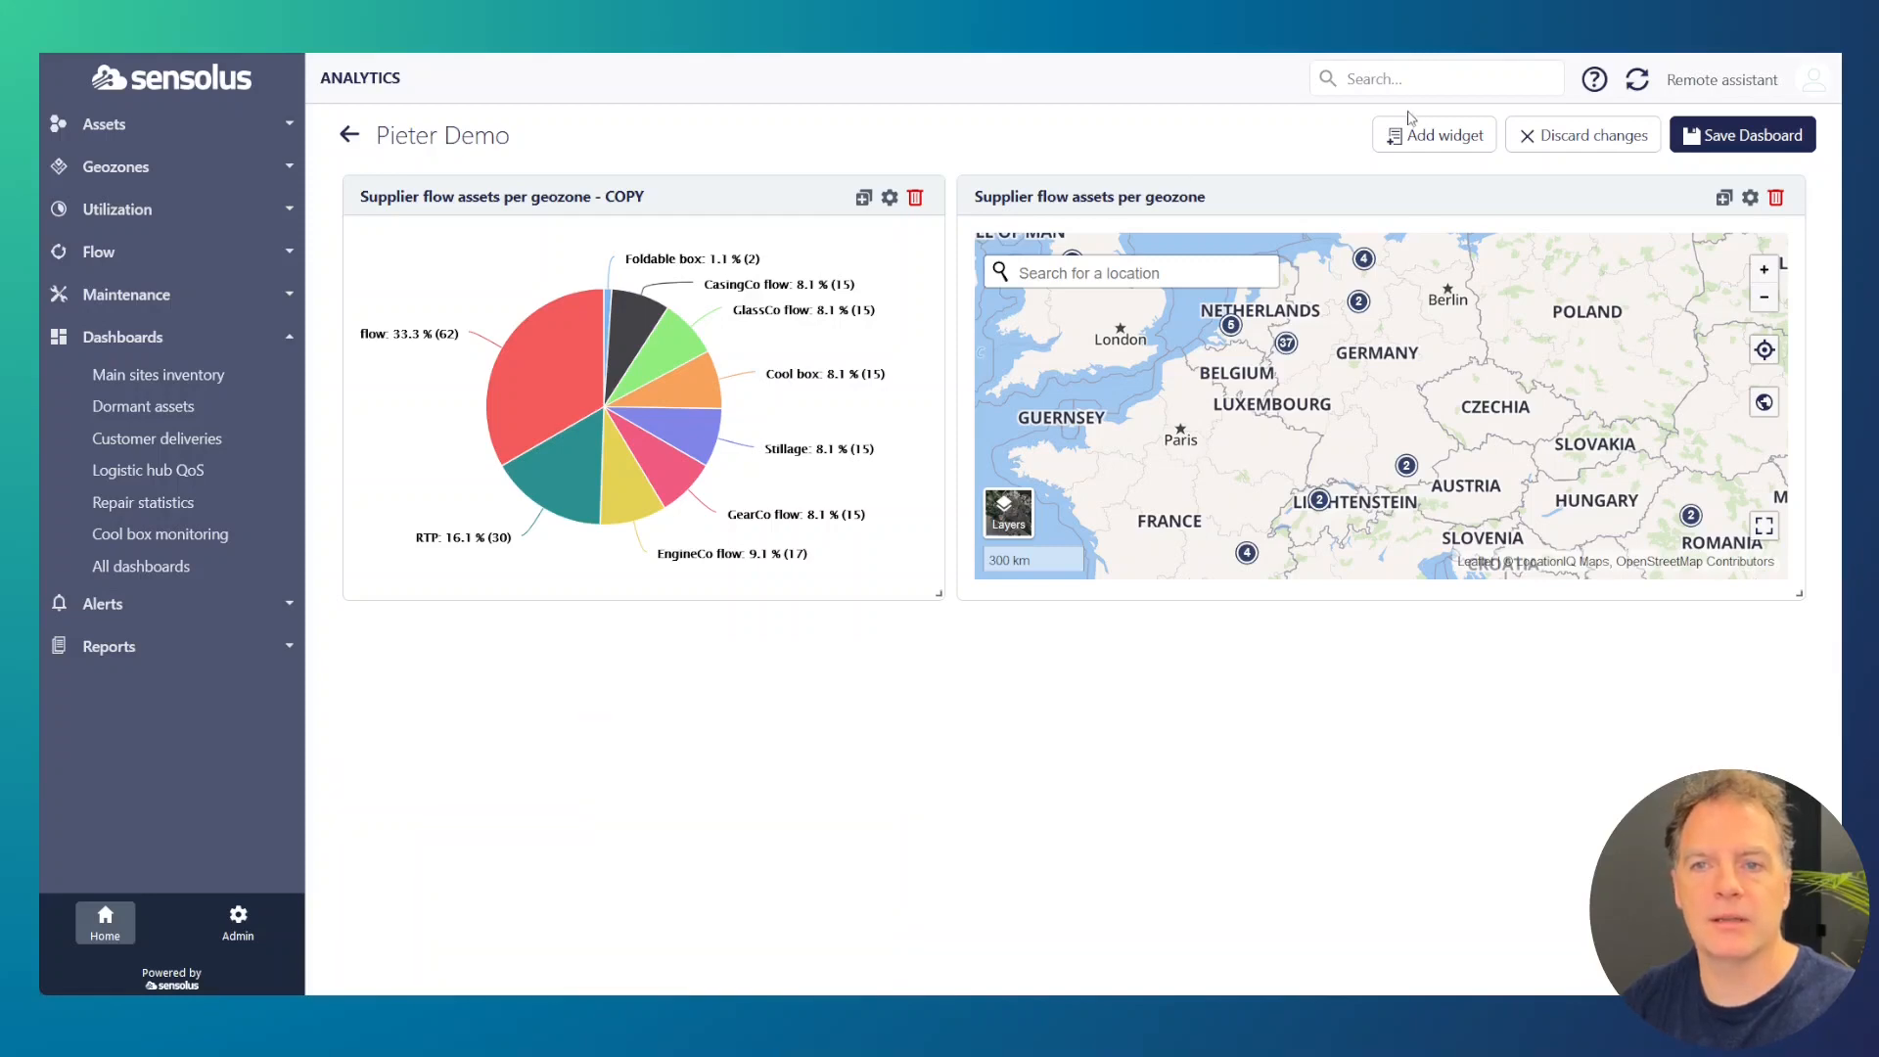
Step: Add a new Asset widget to the dashboard and keep Table chart as its chart type
click(1434, 135)
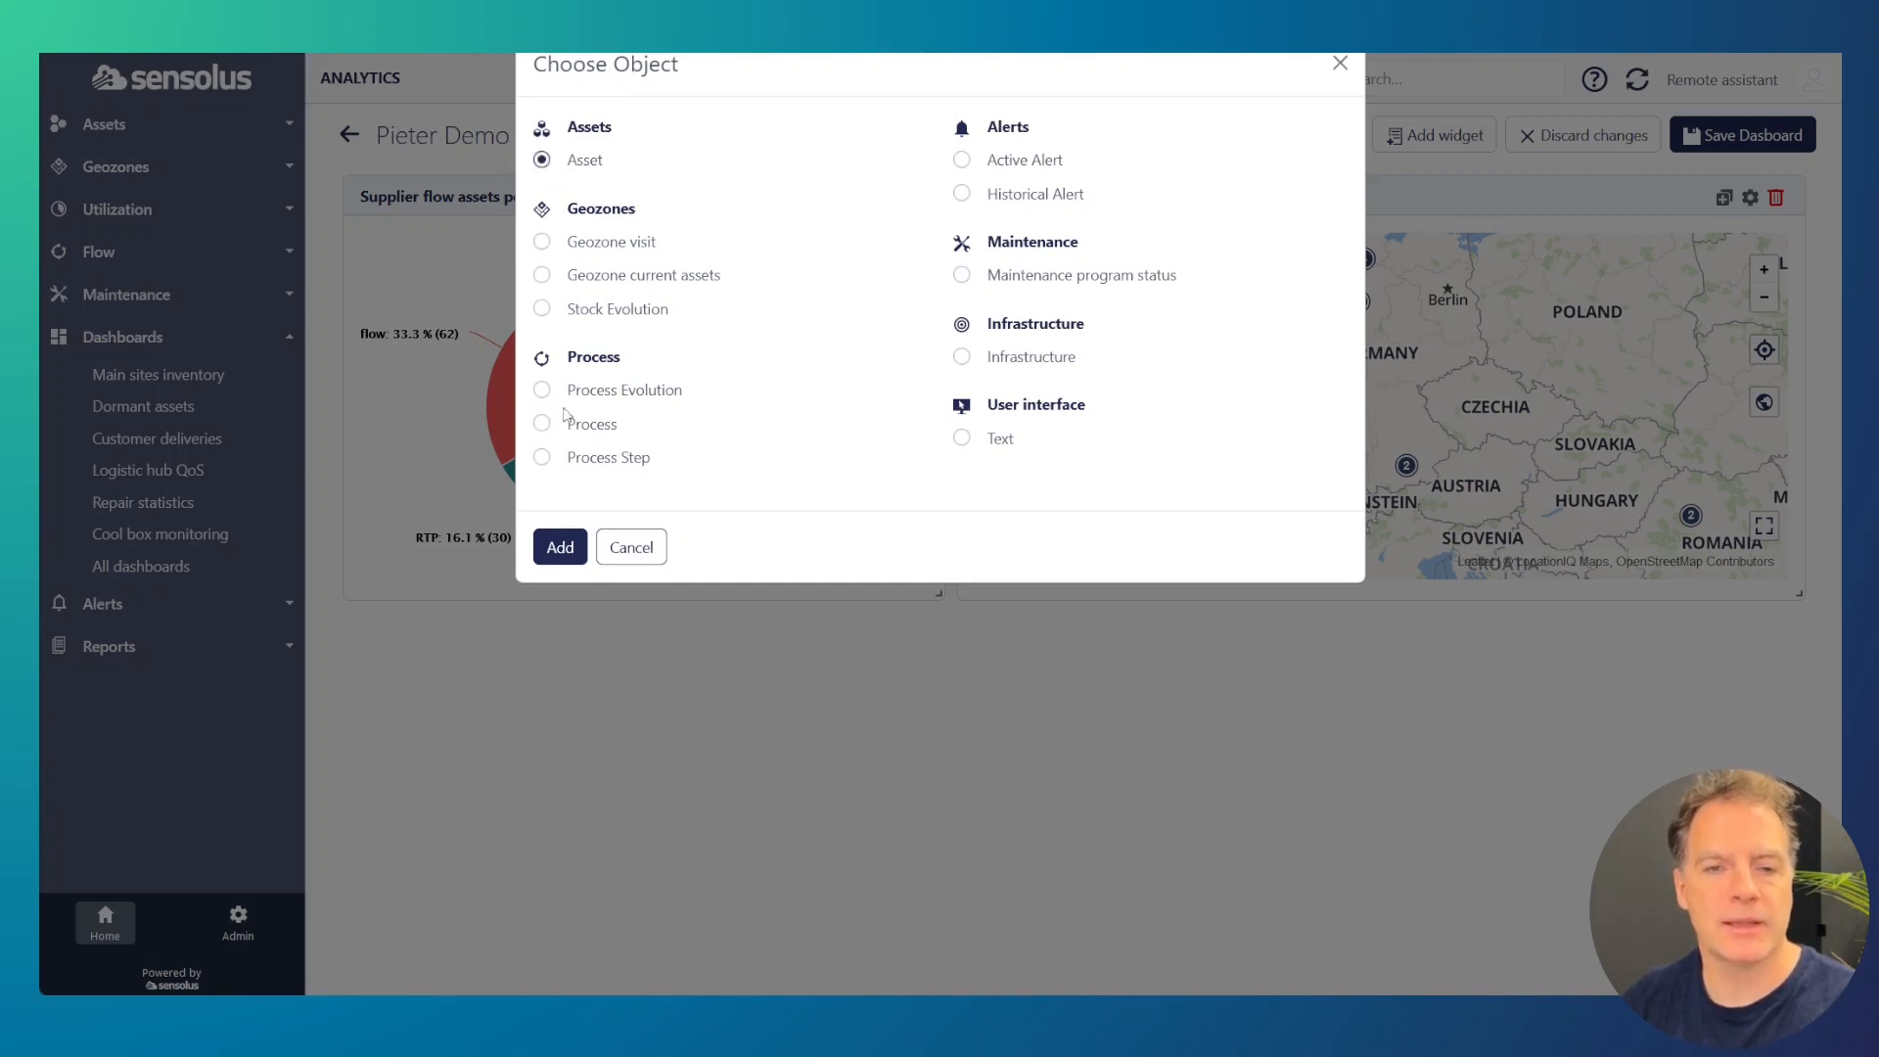
click(560, 548)
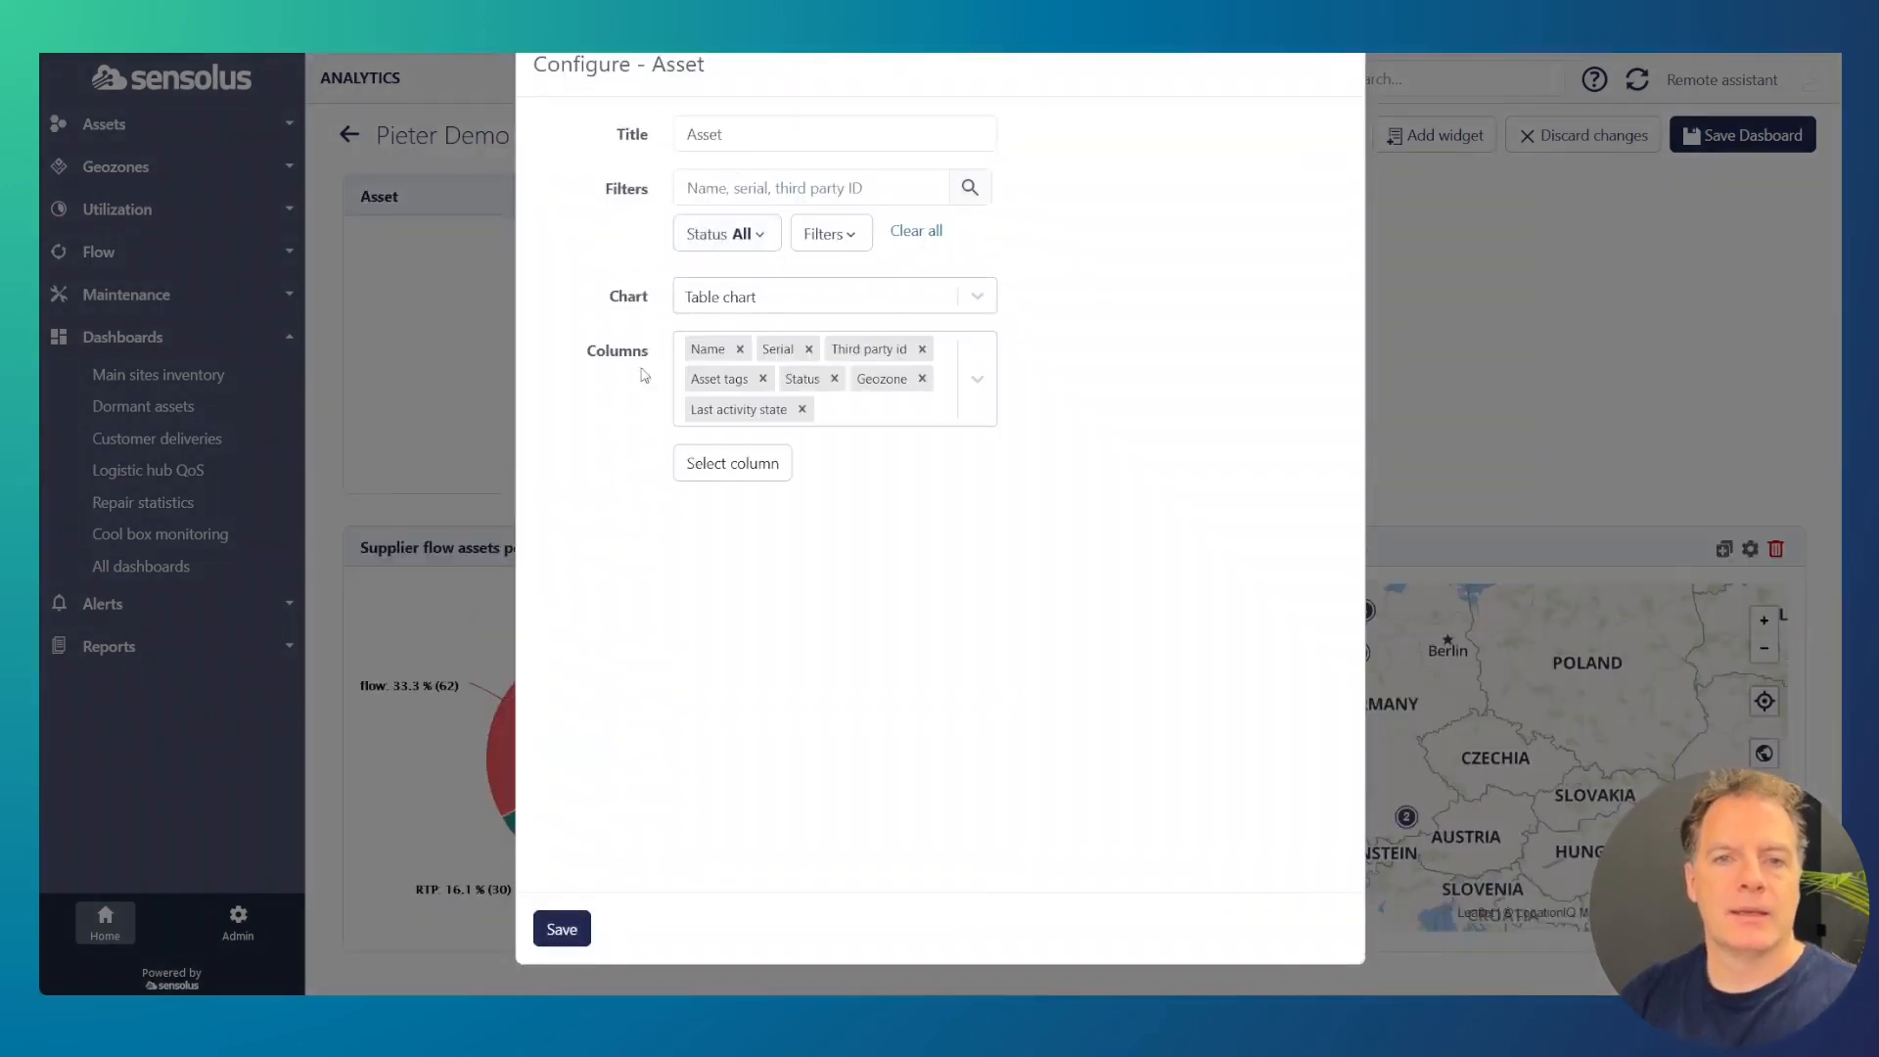
click(734, 302)
click(746, 298)
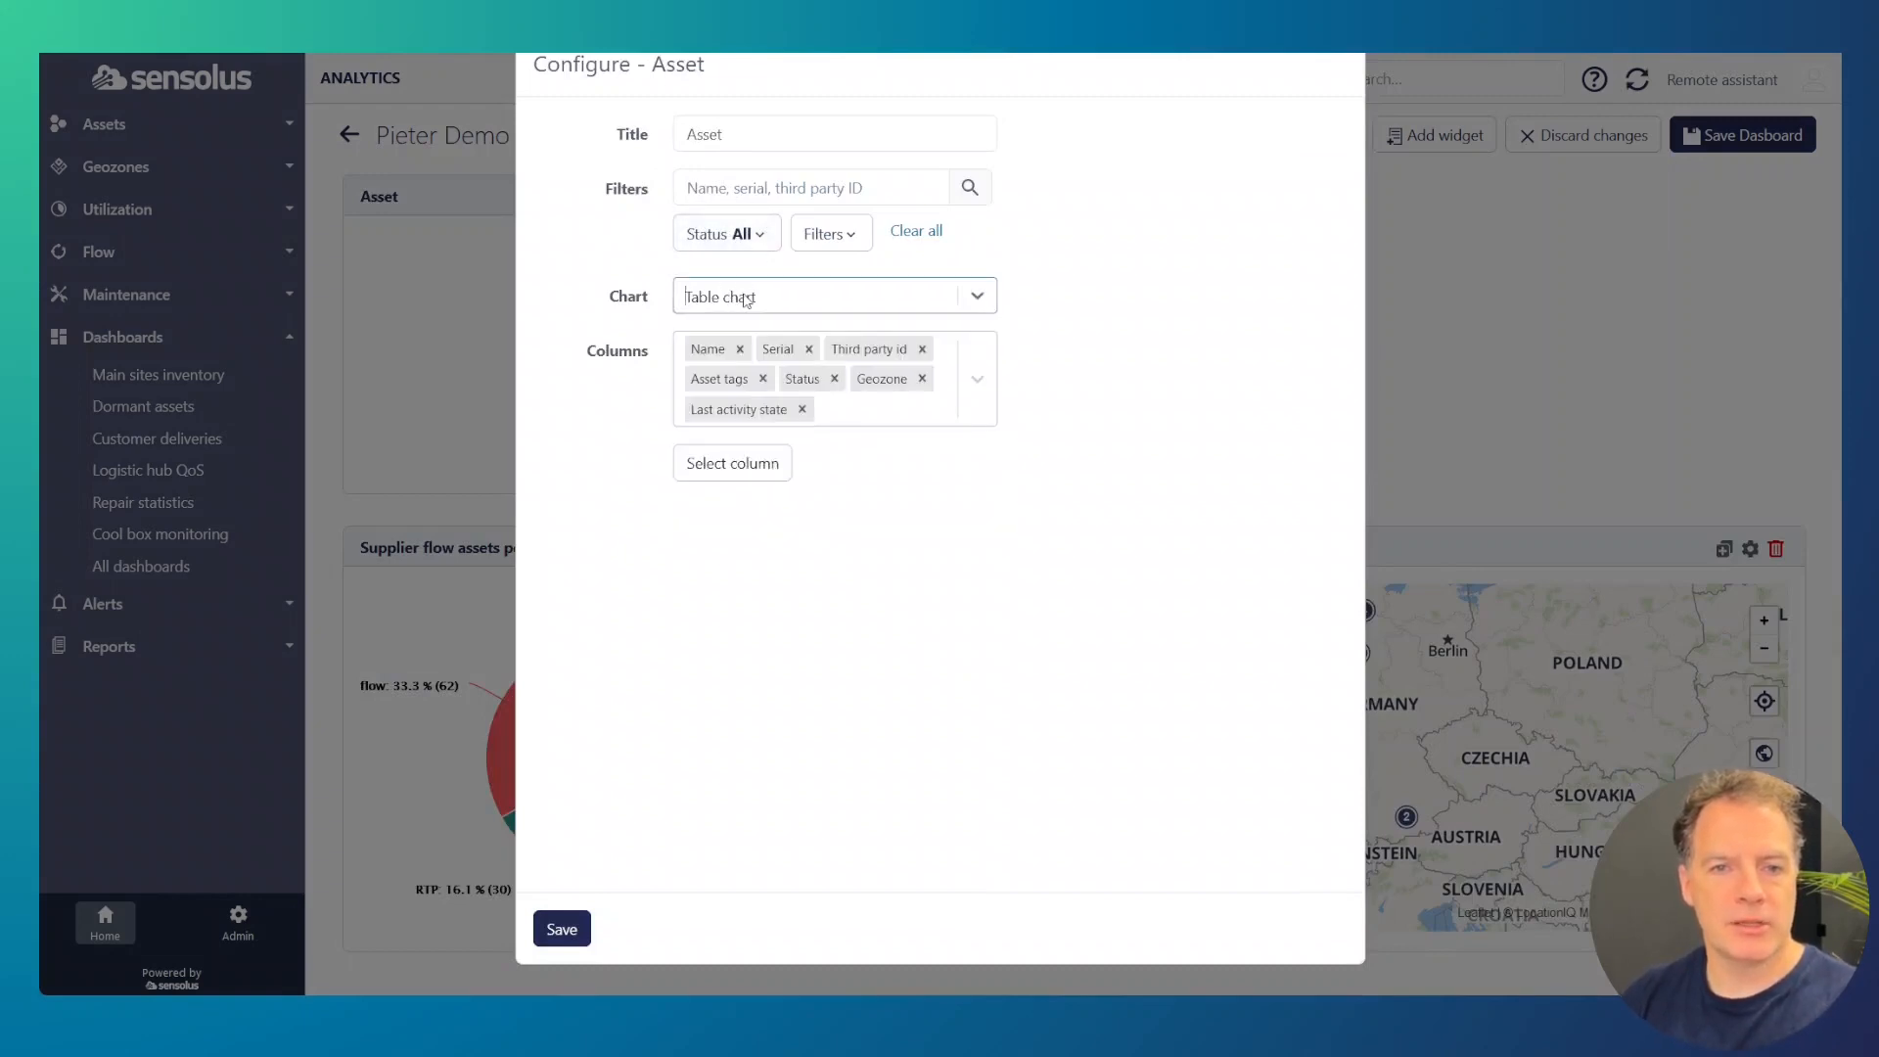
Step: Reduce the new asset table to the Name, Status and Geozone columns, save it, and make the widget narrower and taller
click(802, 409)
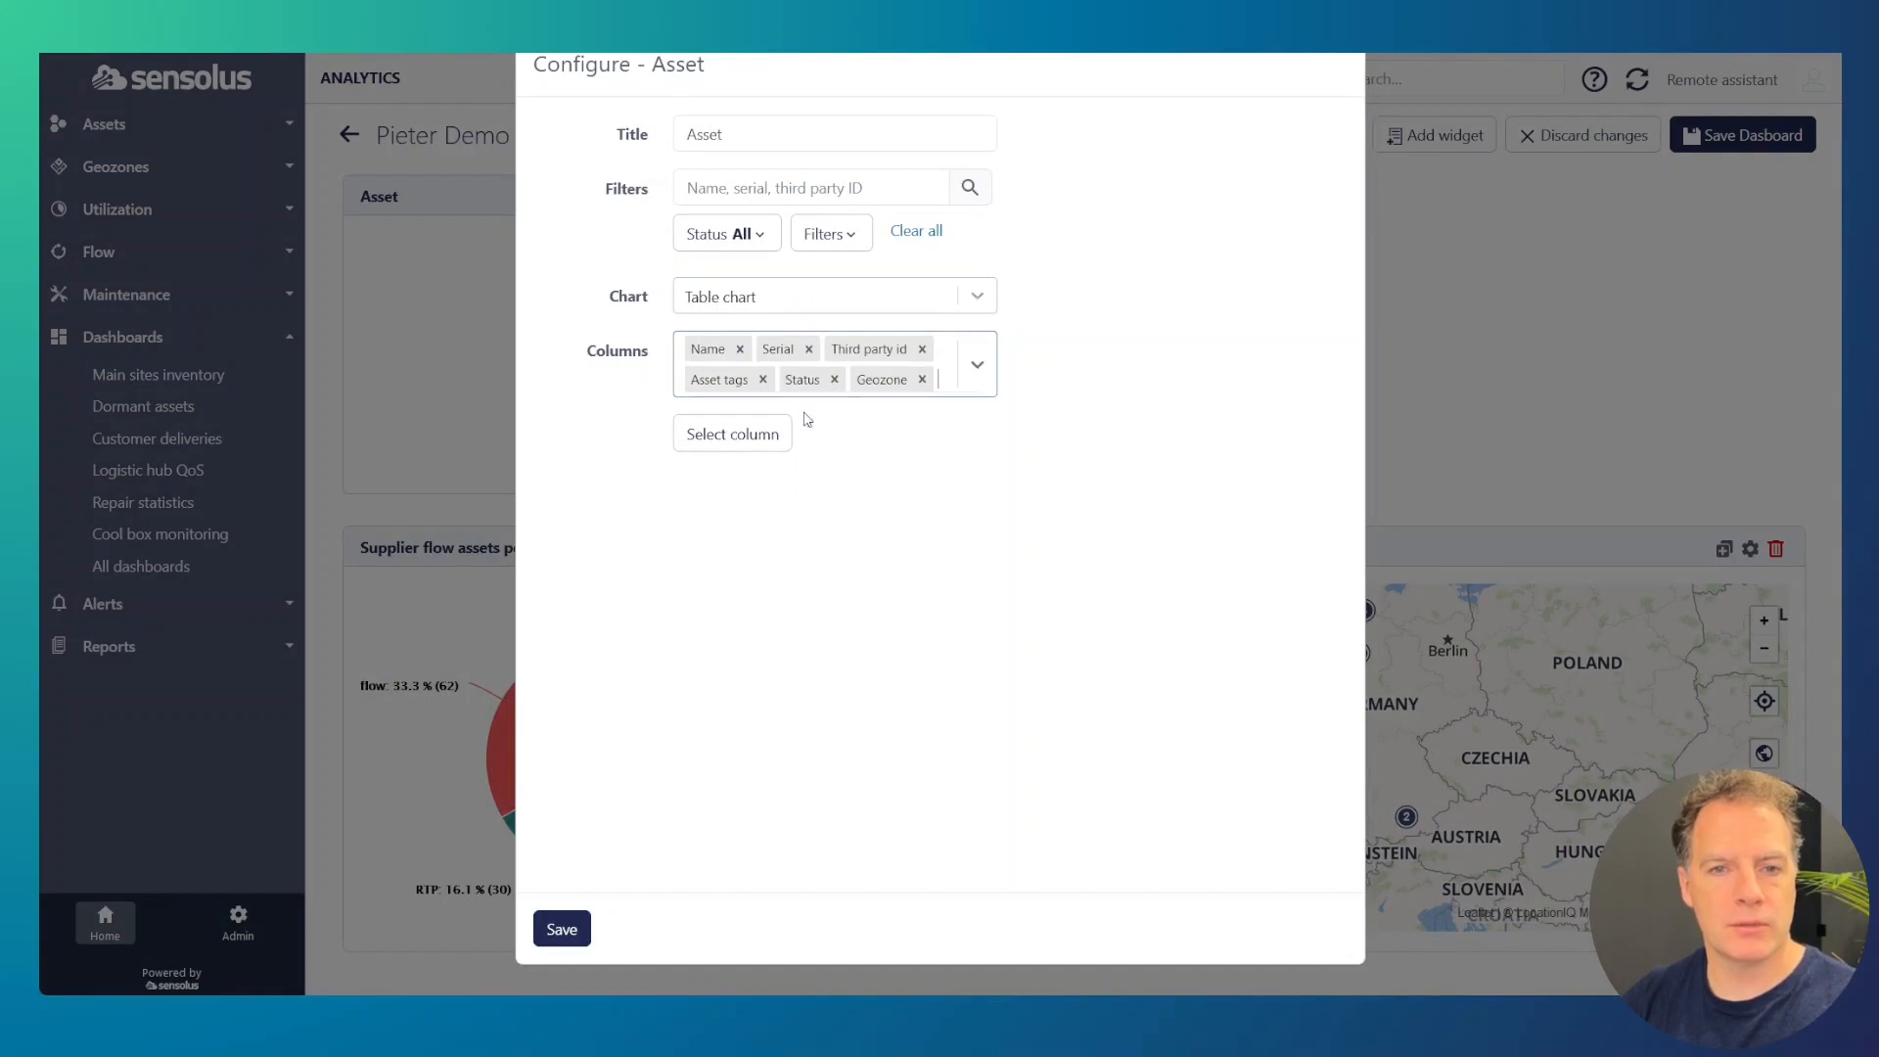
click(923, 349)
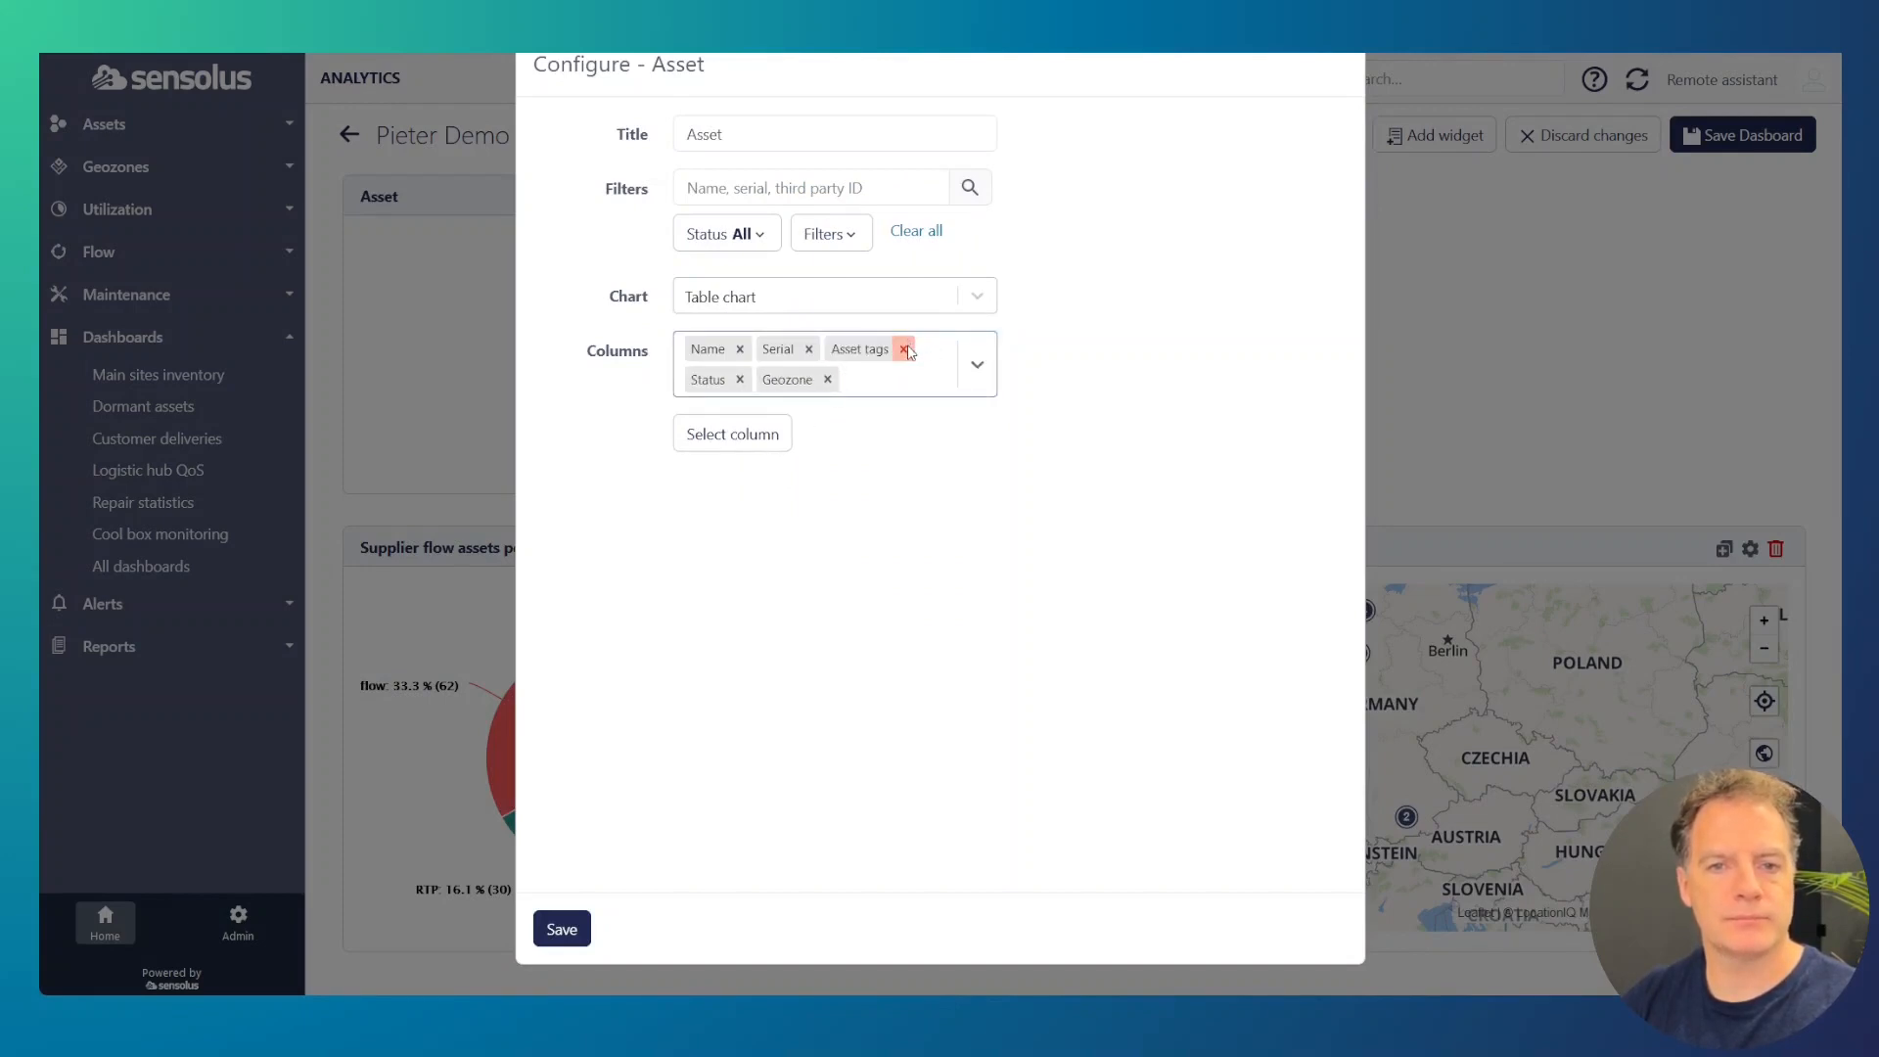
click(905, 349)
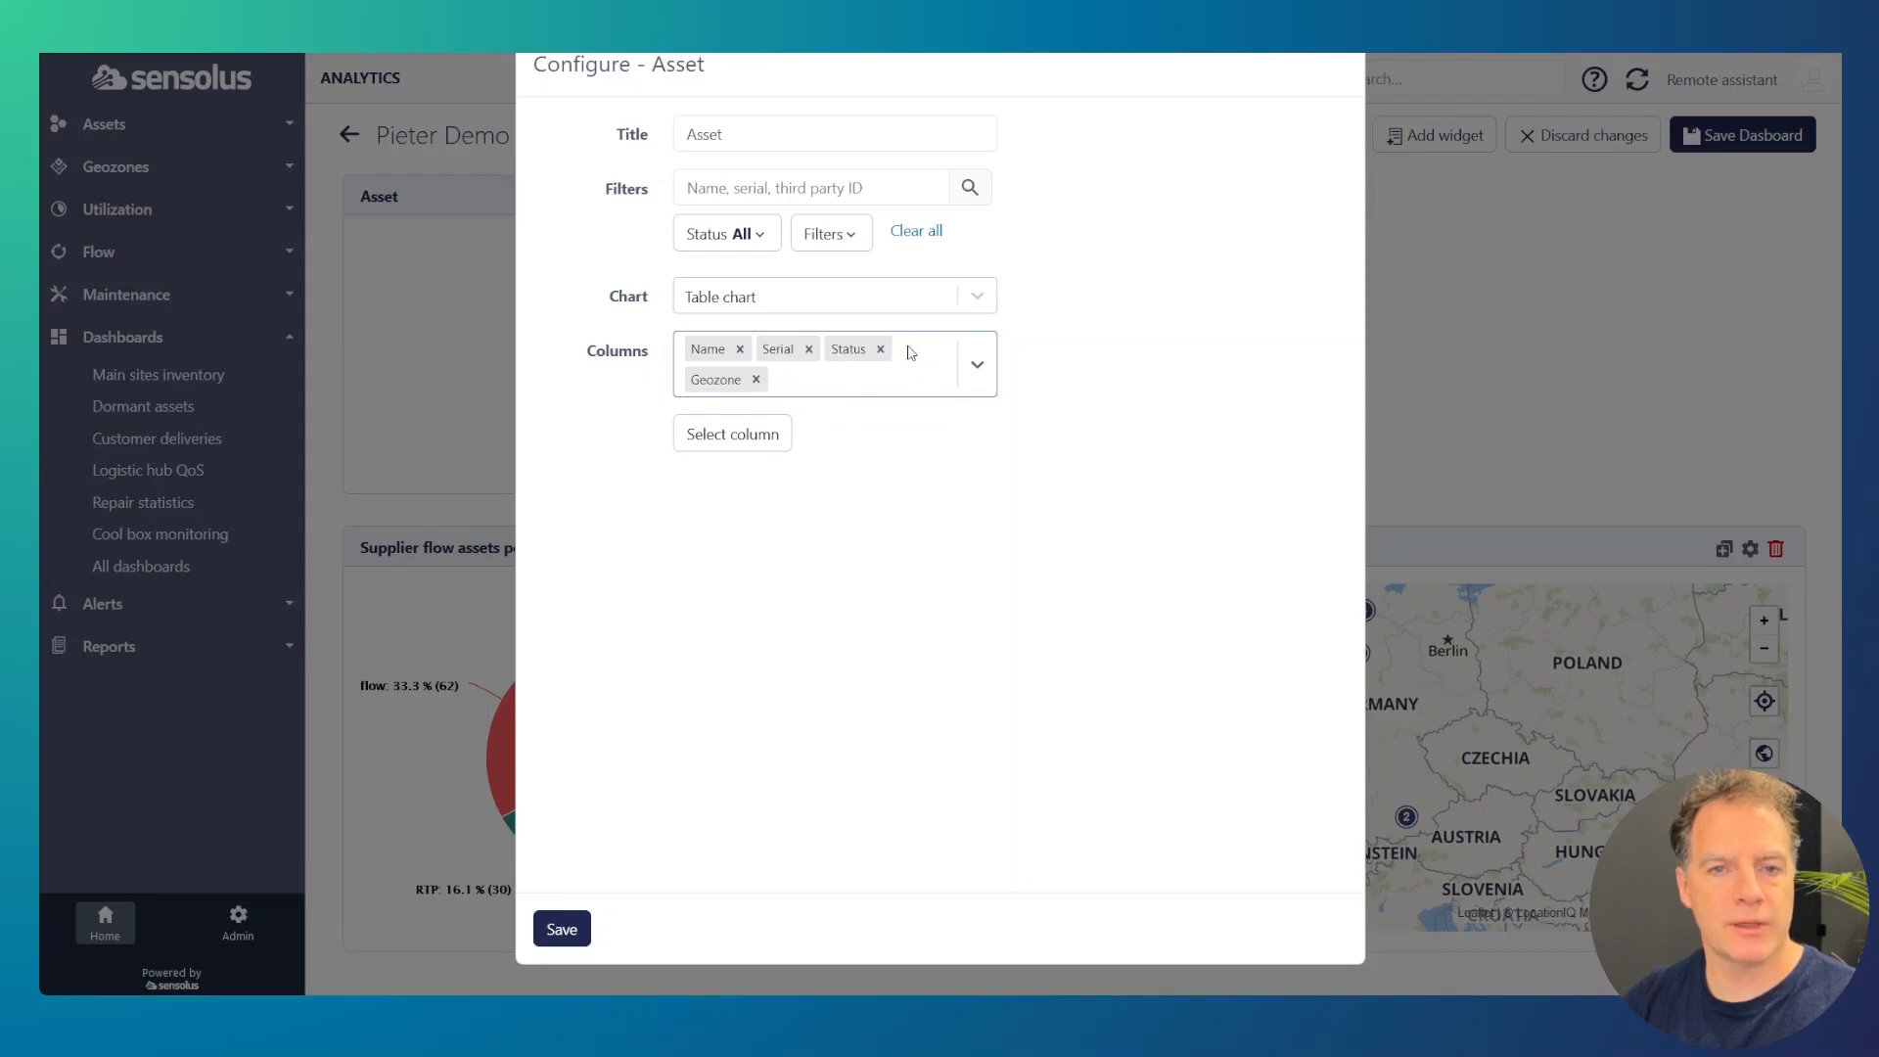
click(809, 350)
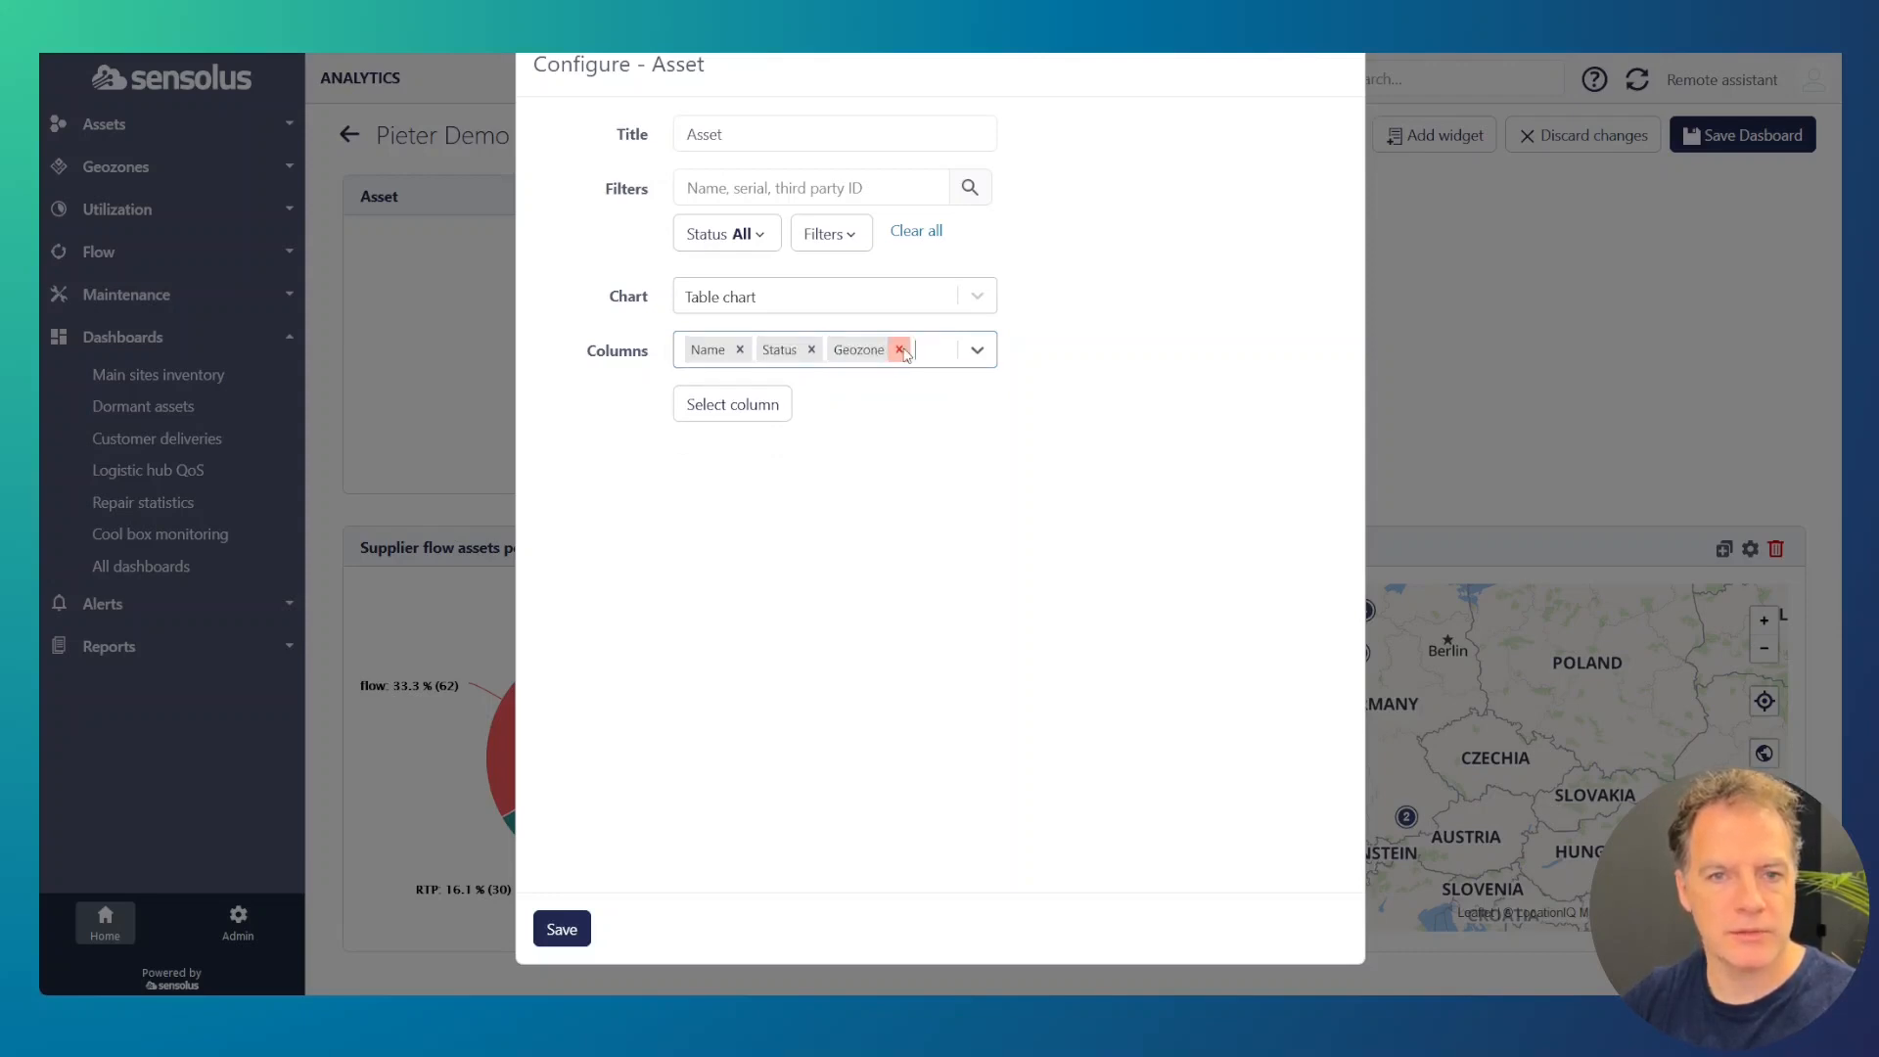
click(573, 931)
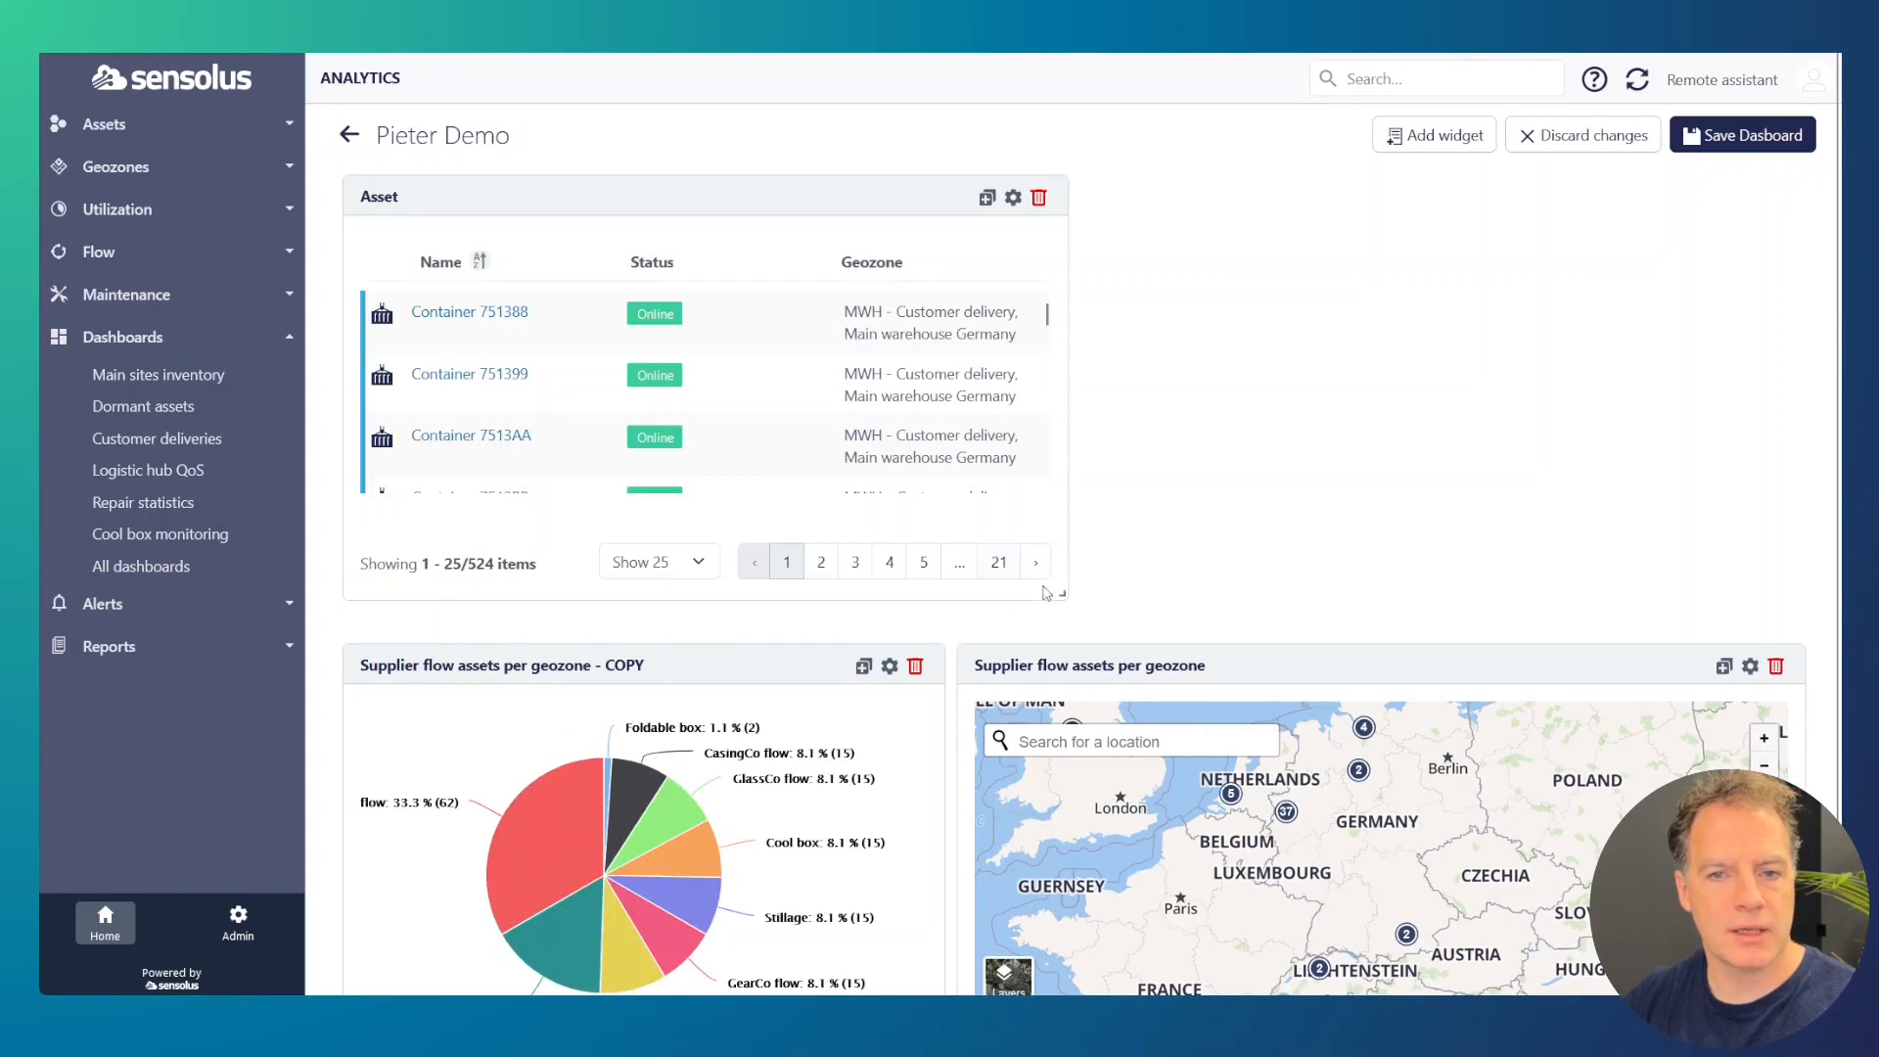
drag(1061, 594, 944, 828)
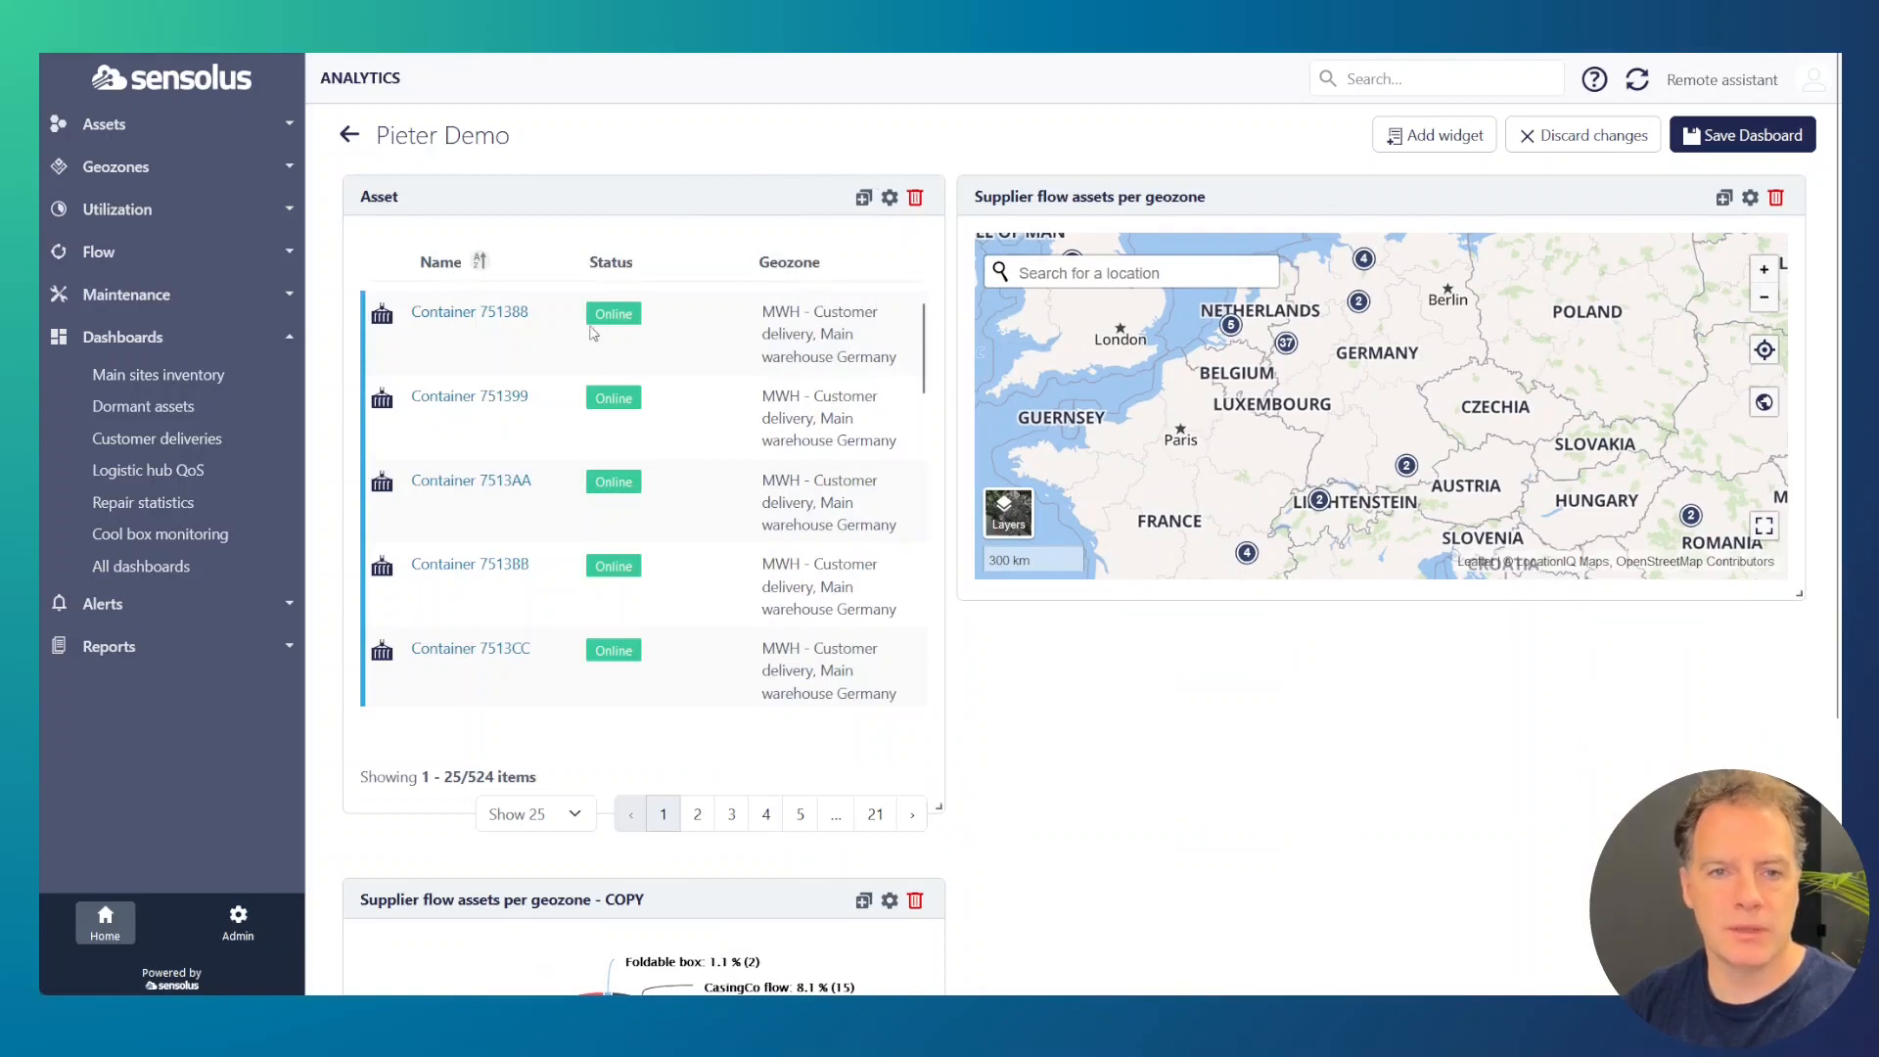
Step: Remove the Status column from the Asset table widget, group the table by Geozone, and save and review it
click(889, 200)
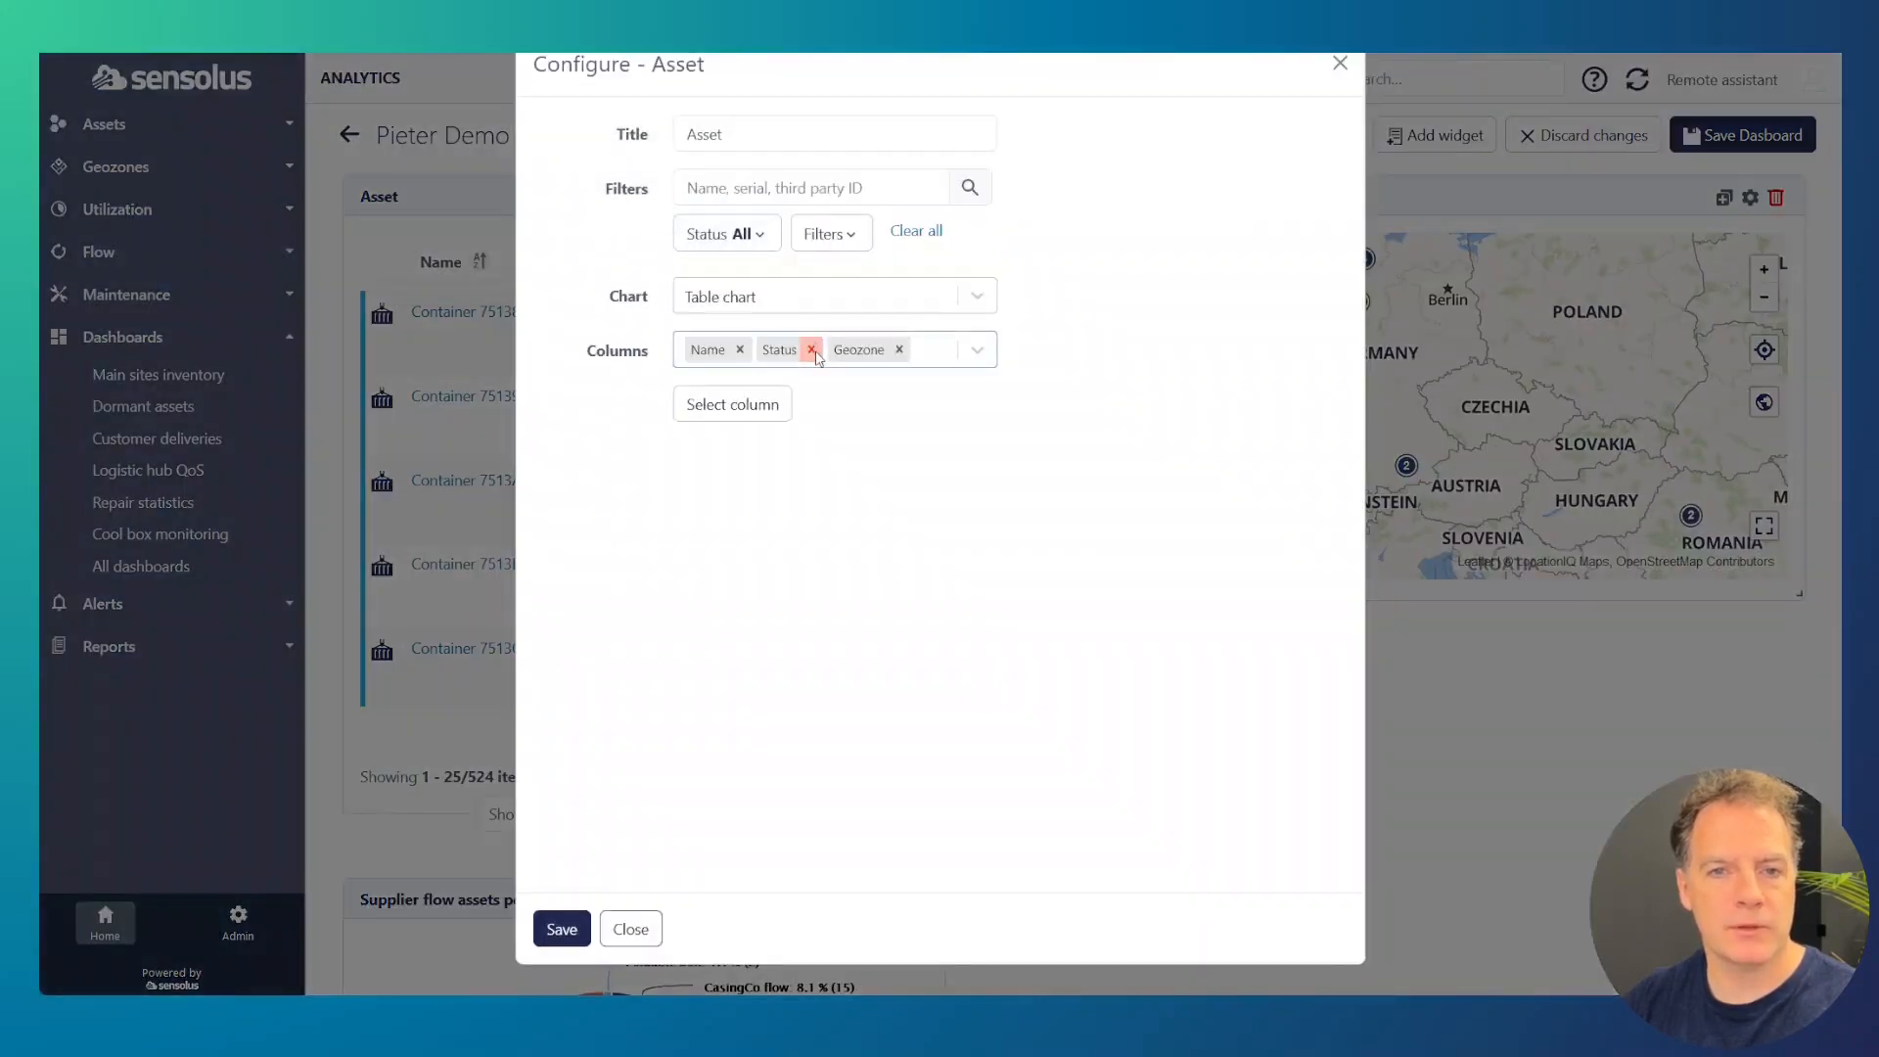
click(811, 350)
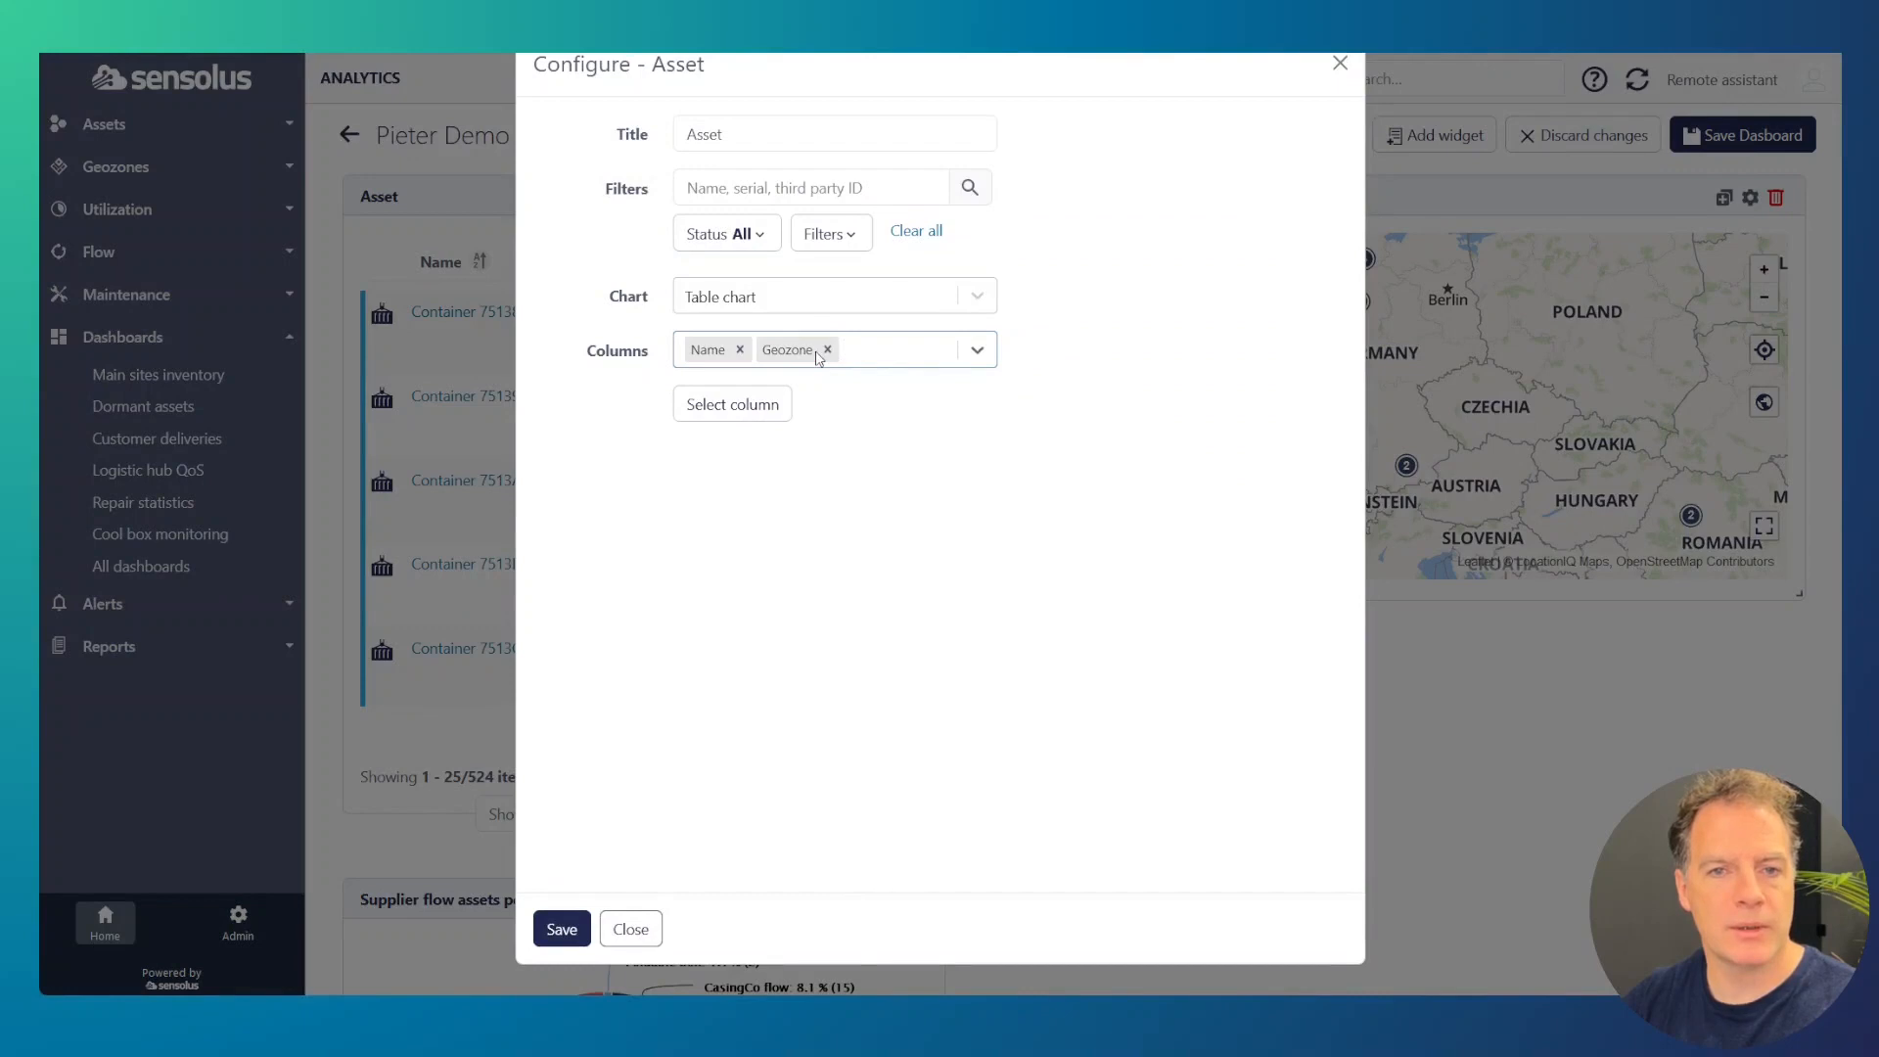
click(749, 415)
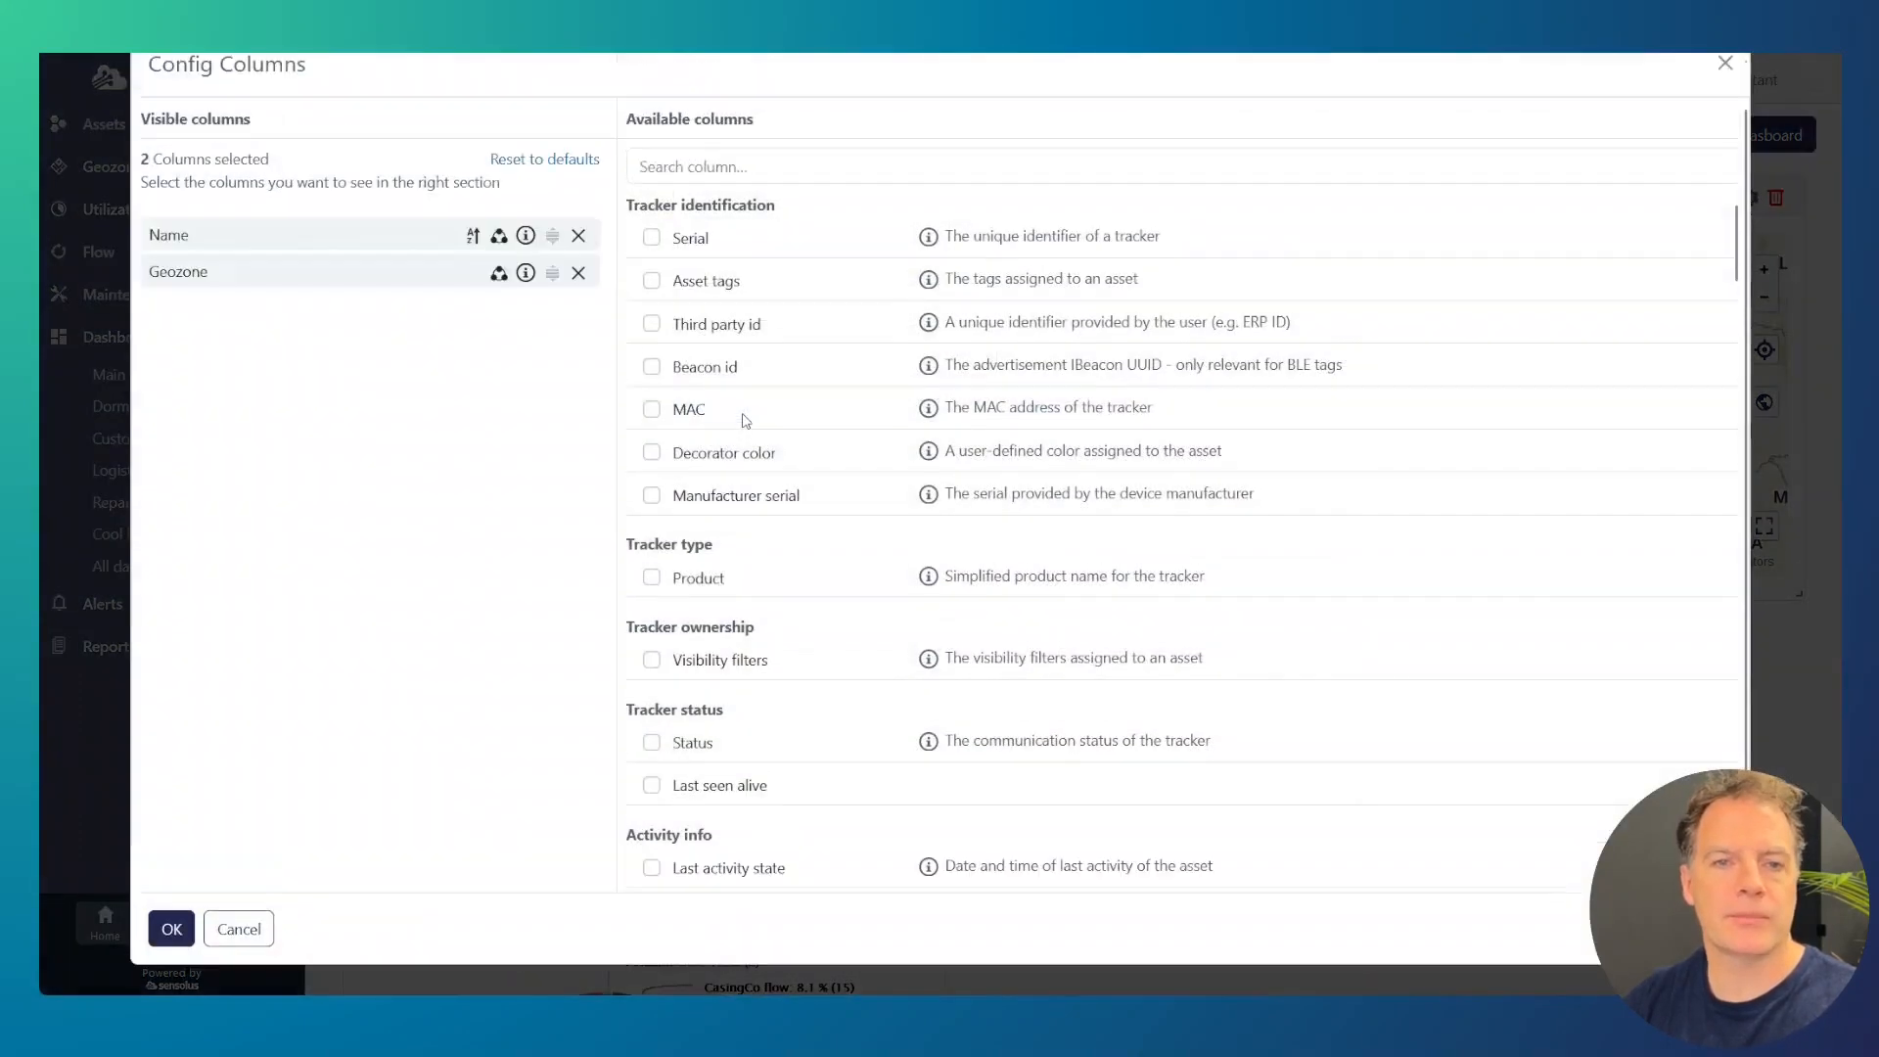
mouse_move(500, 275)
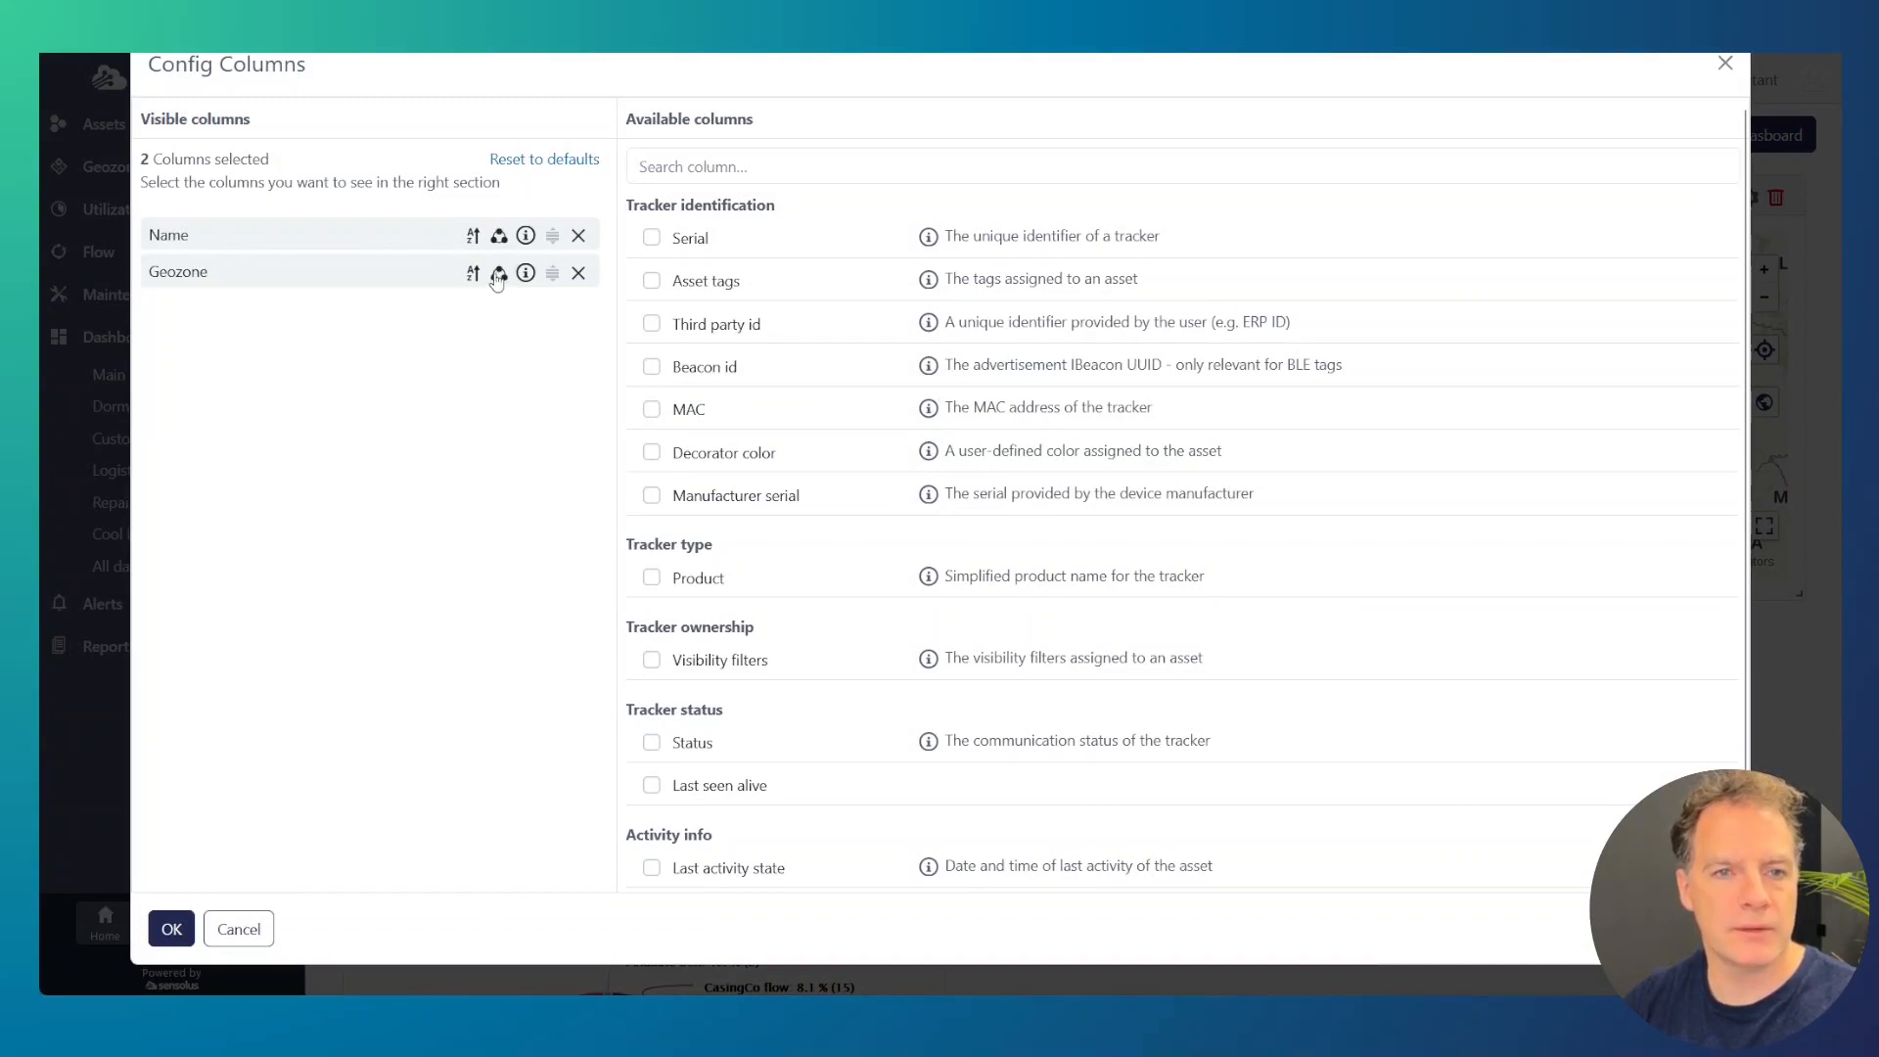
click(498, 274)
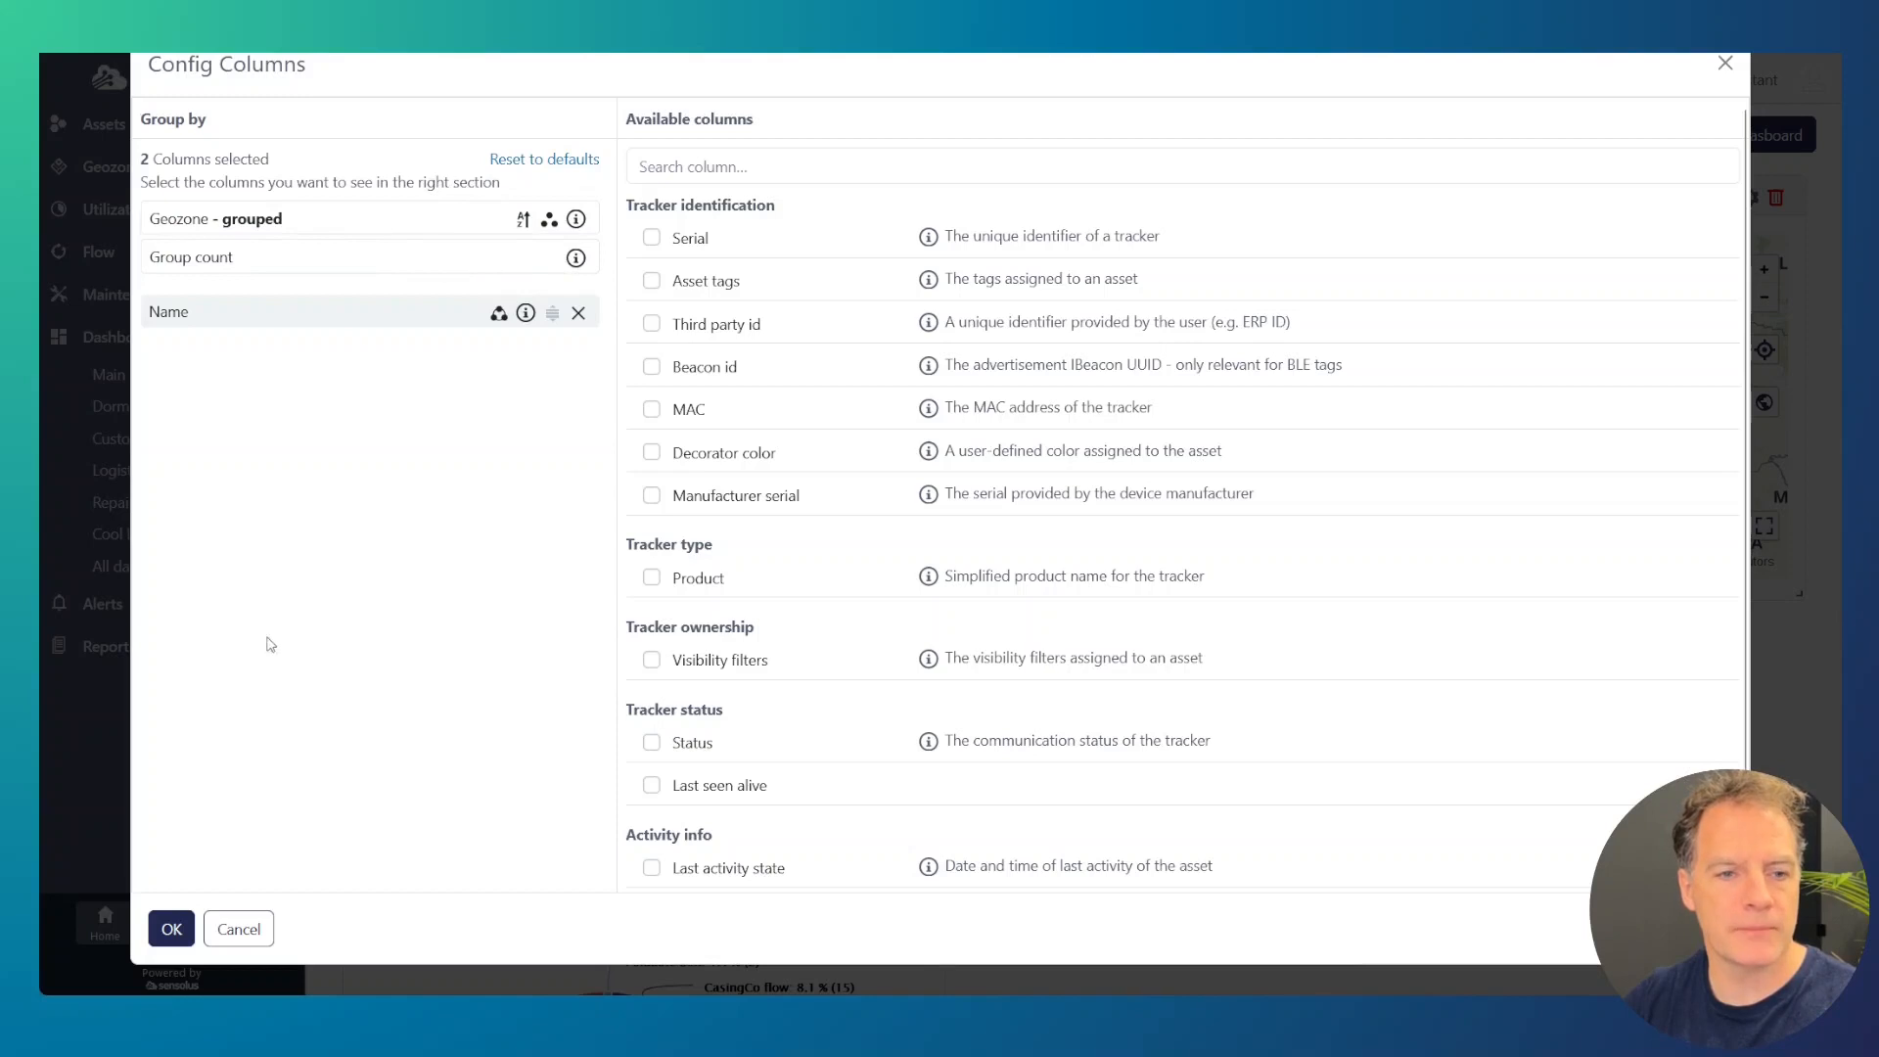
click(171, 930)
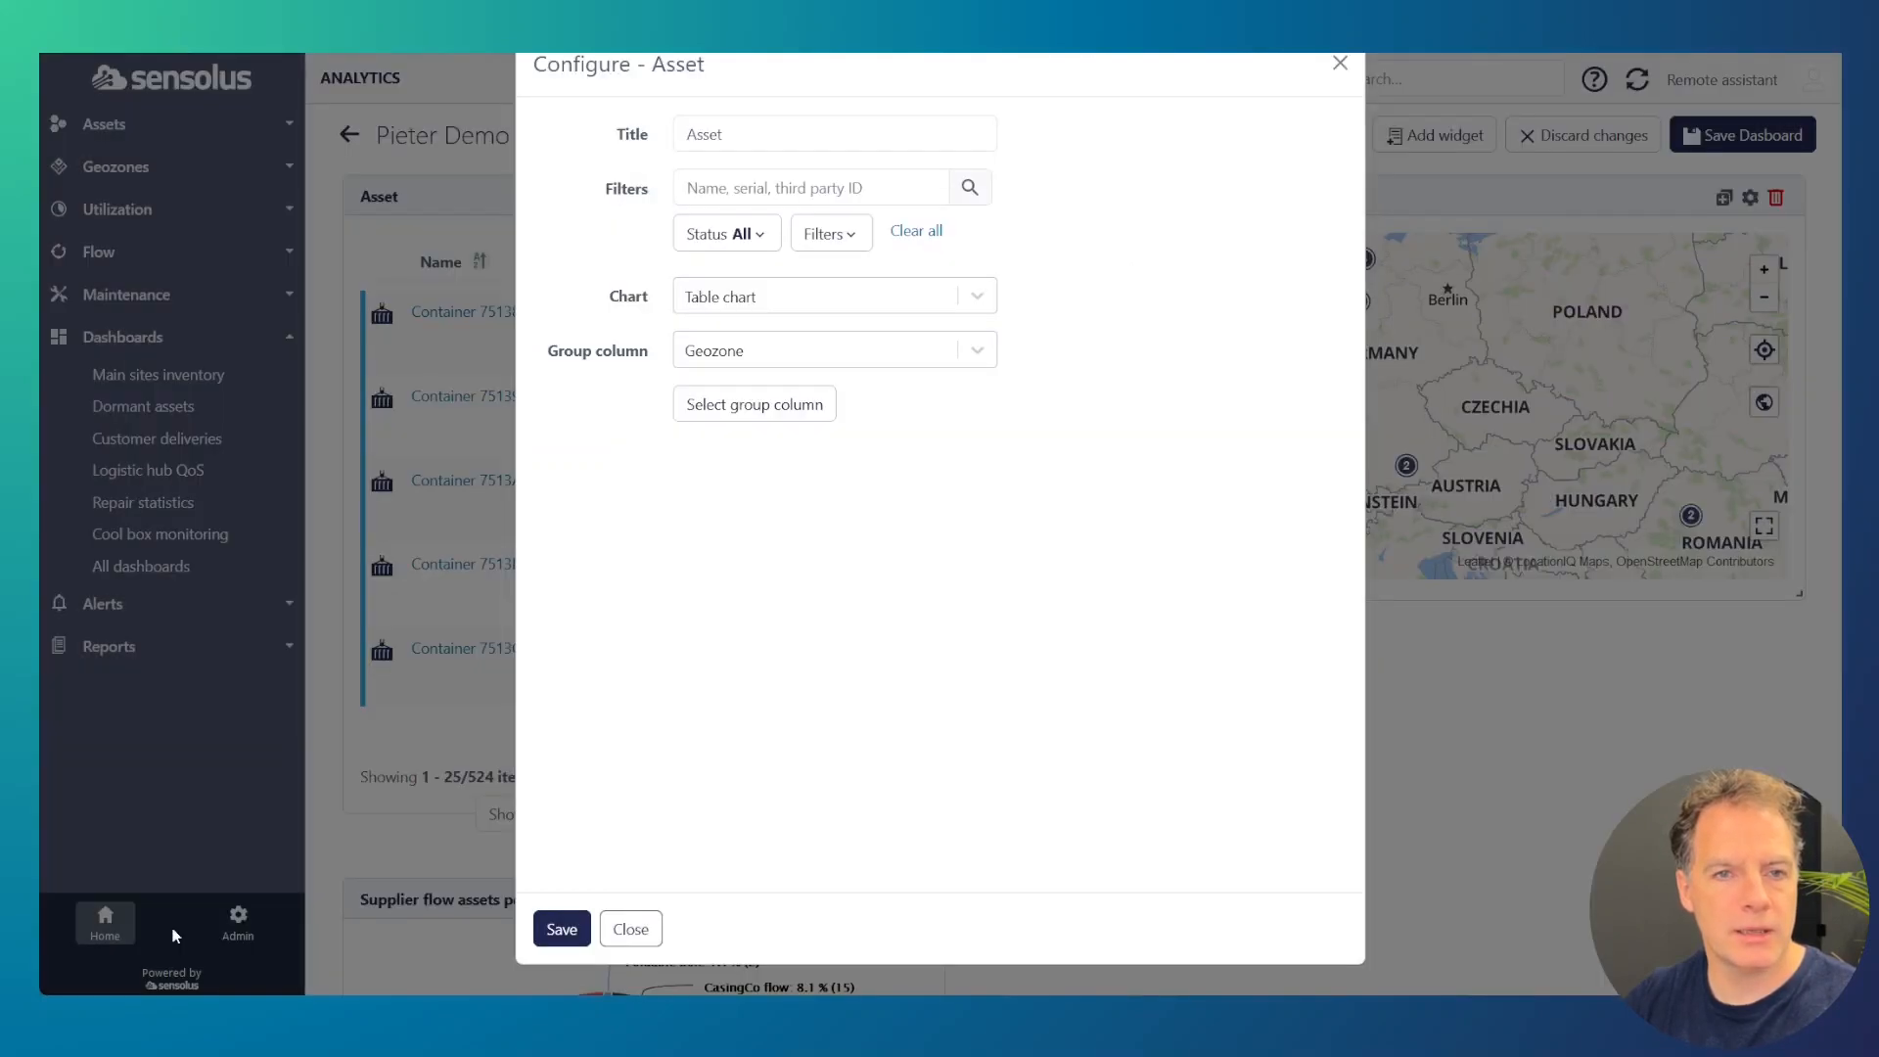
click(561, 930)
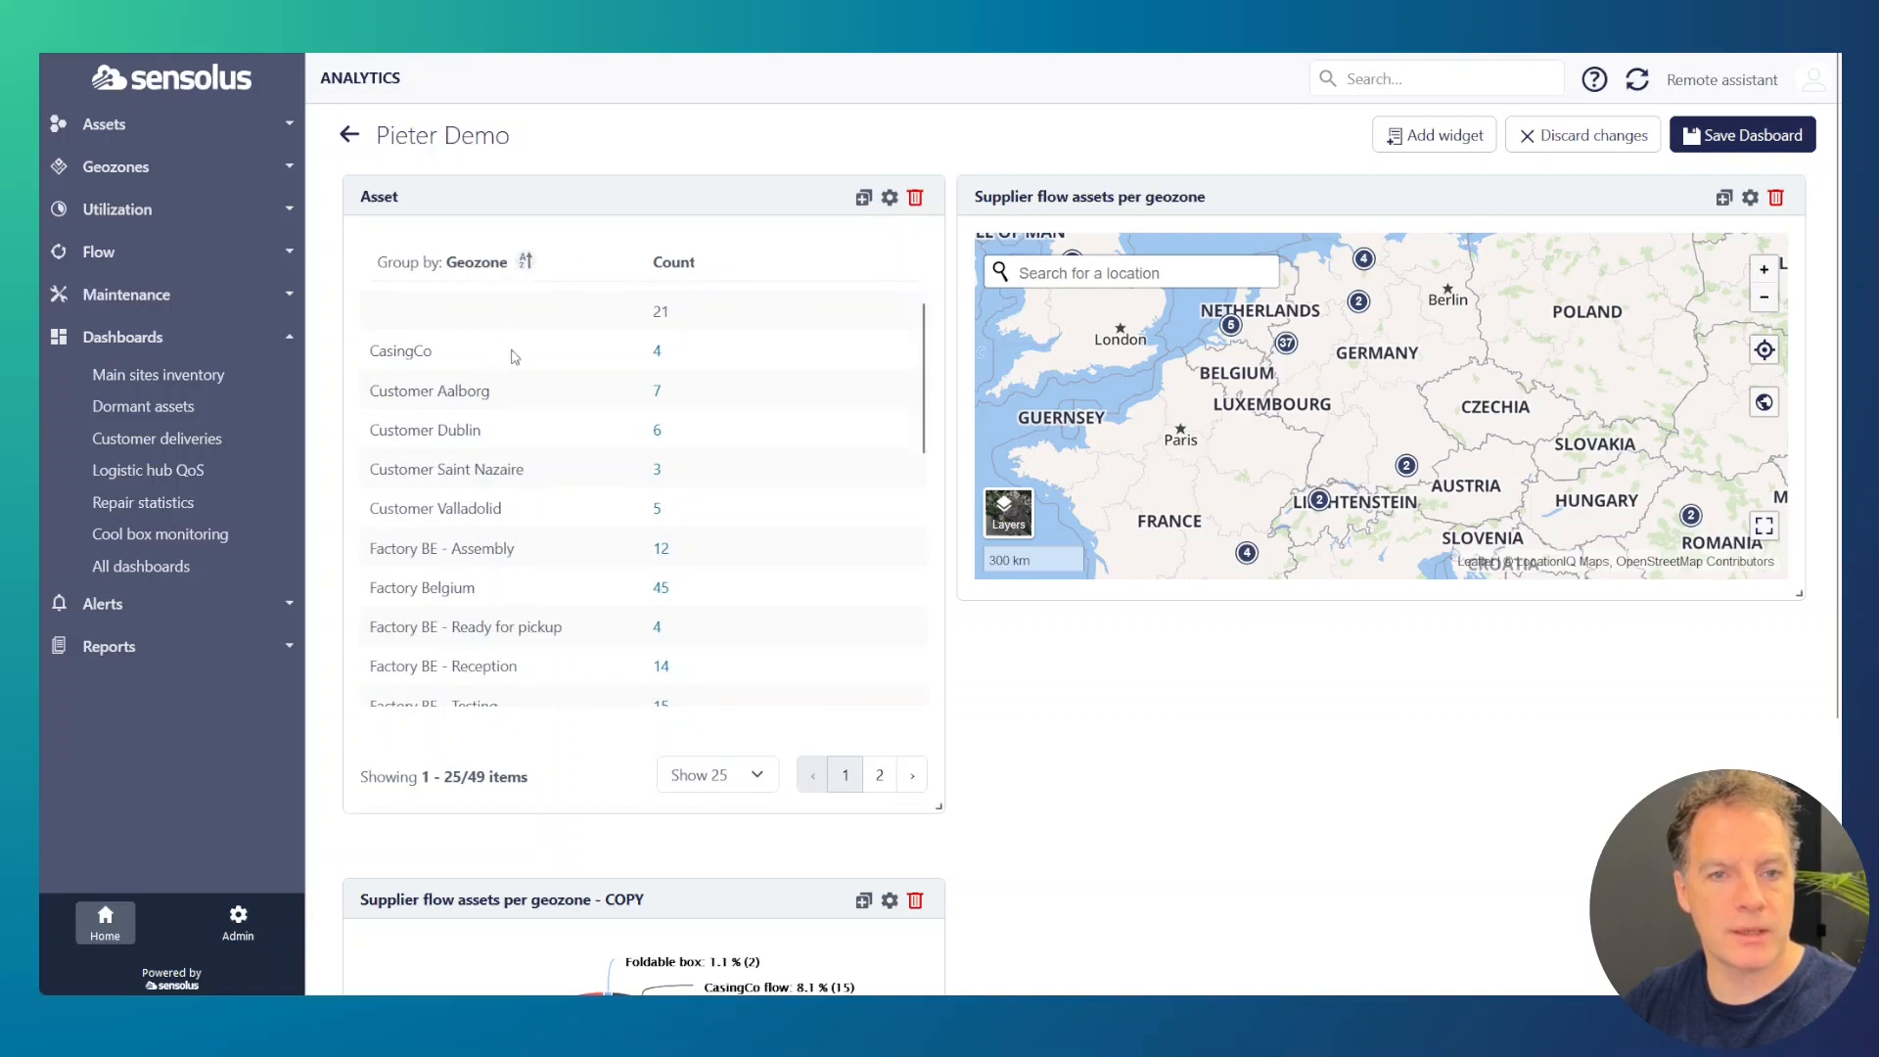
scroll(699, 381, down, 5)
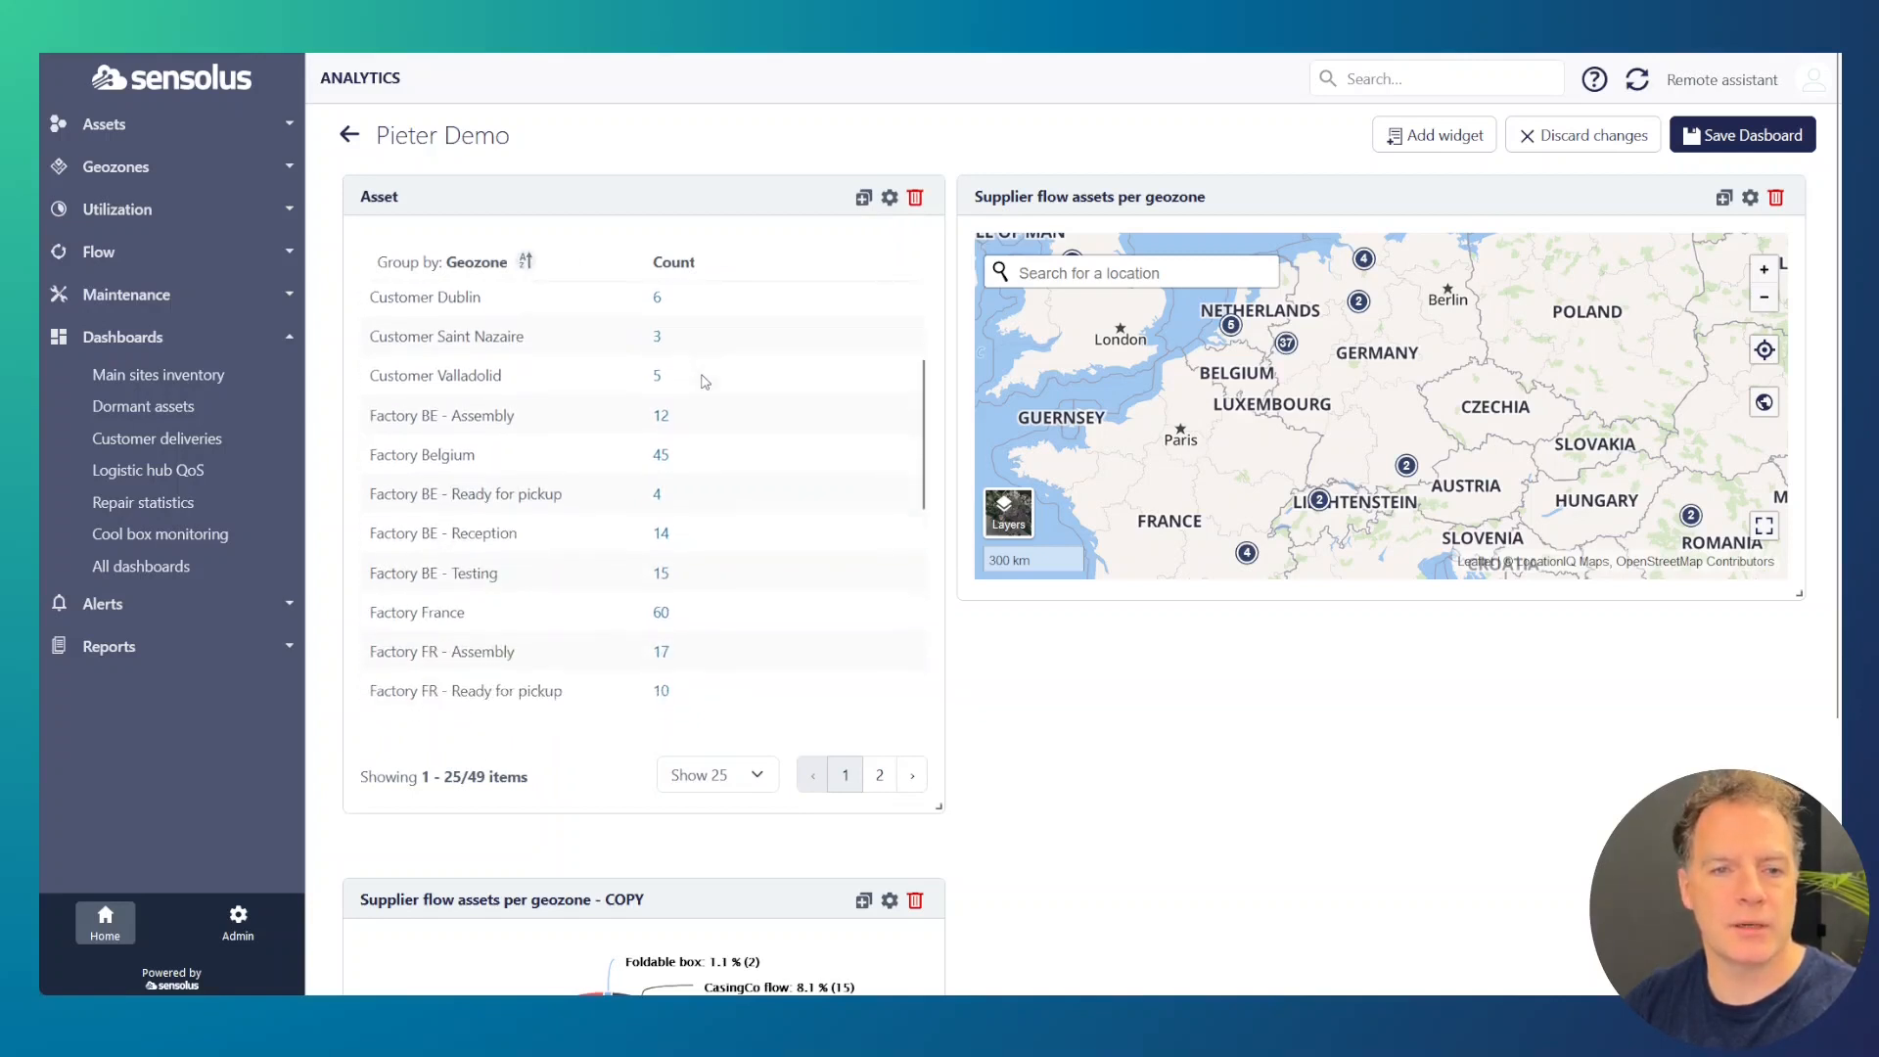
scroll(699, 451, up, 5)
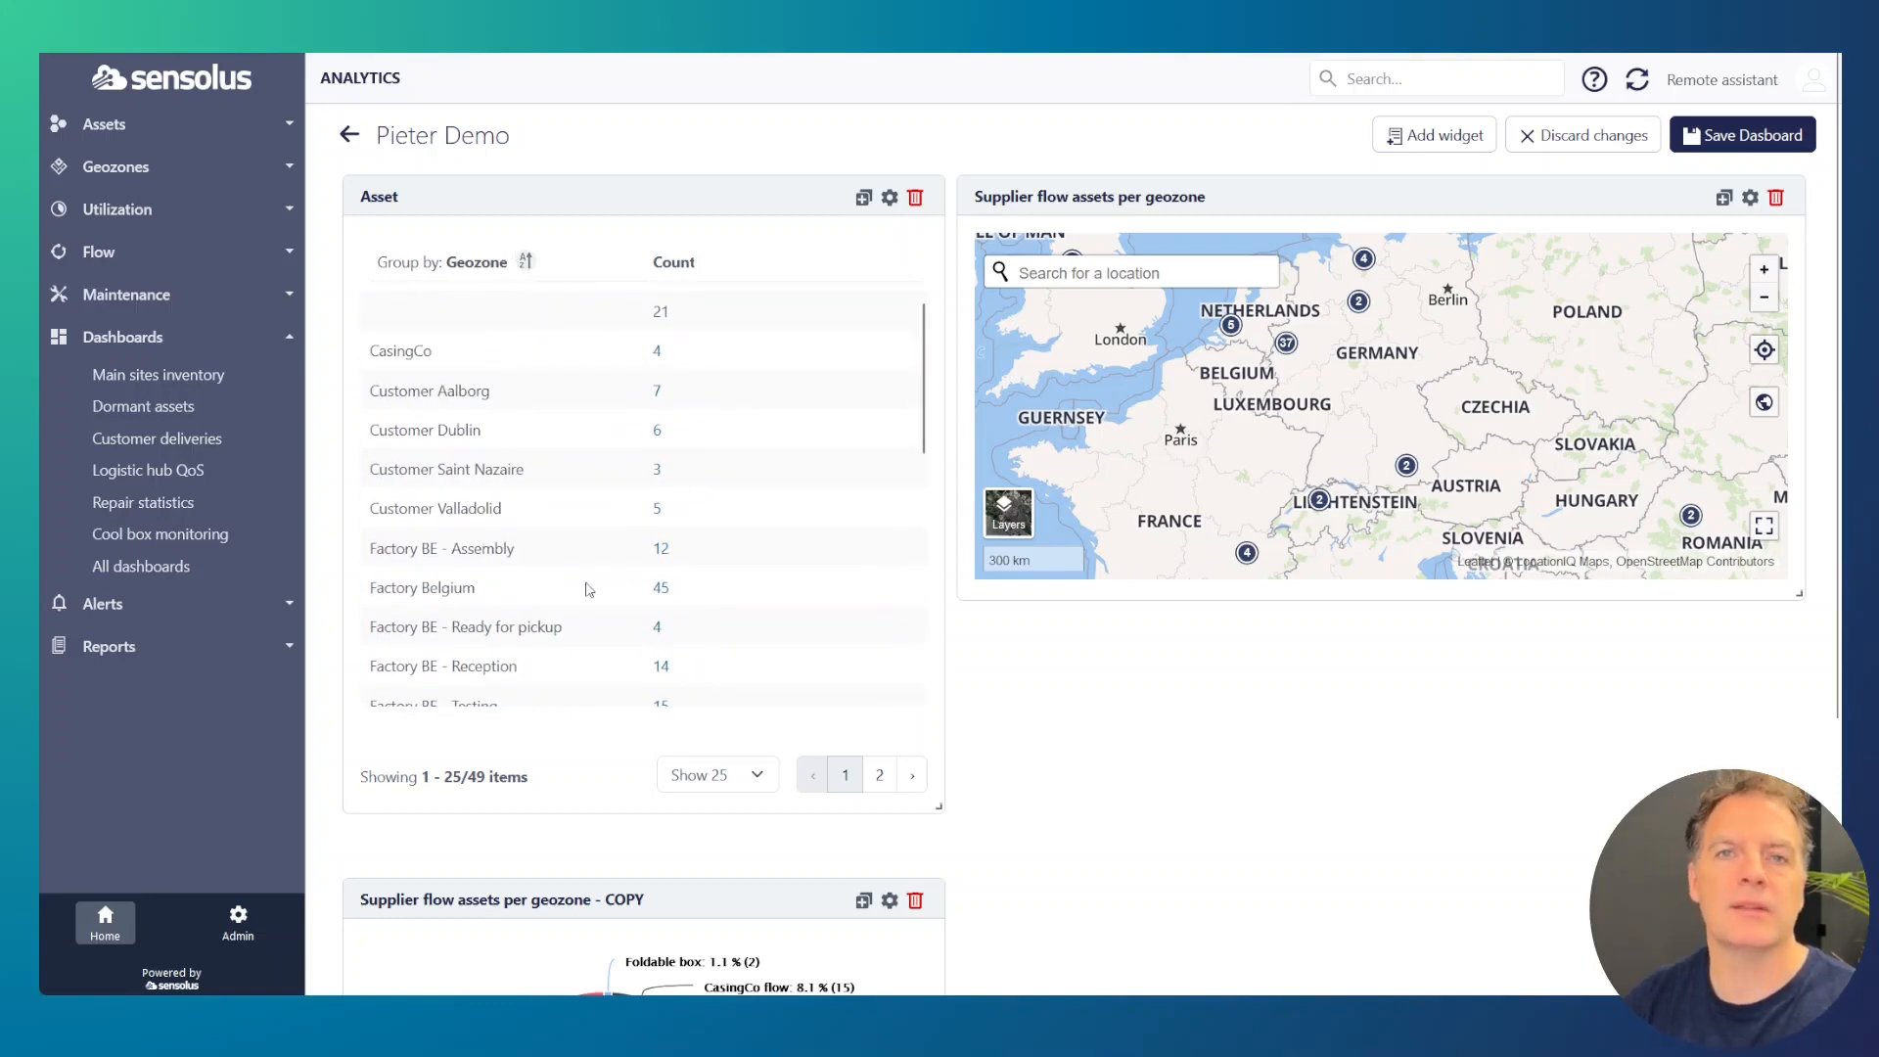
Step: Ungroup the Asset table widget from Geozone and add the Last activity timestamp column
click(889, 198)
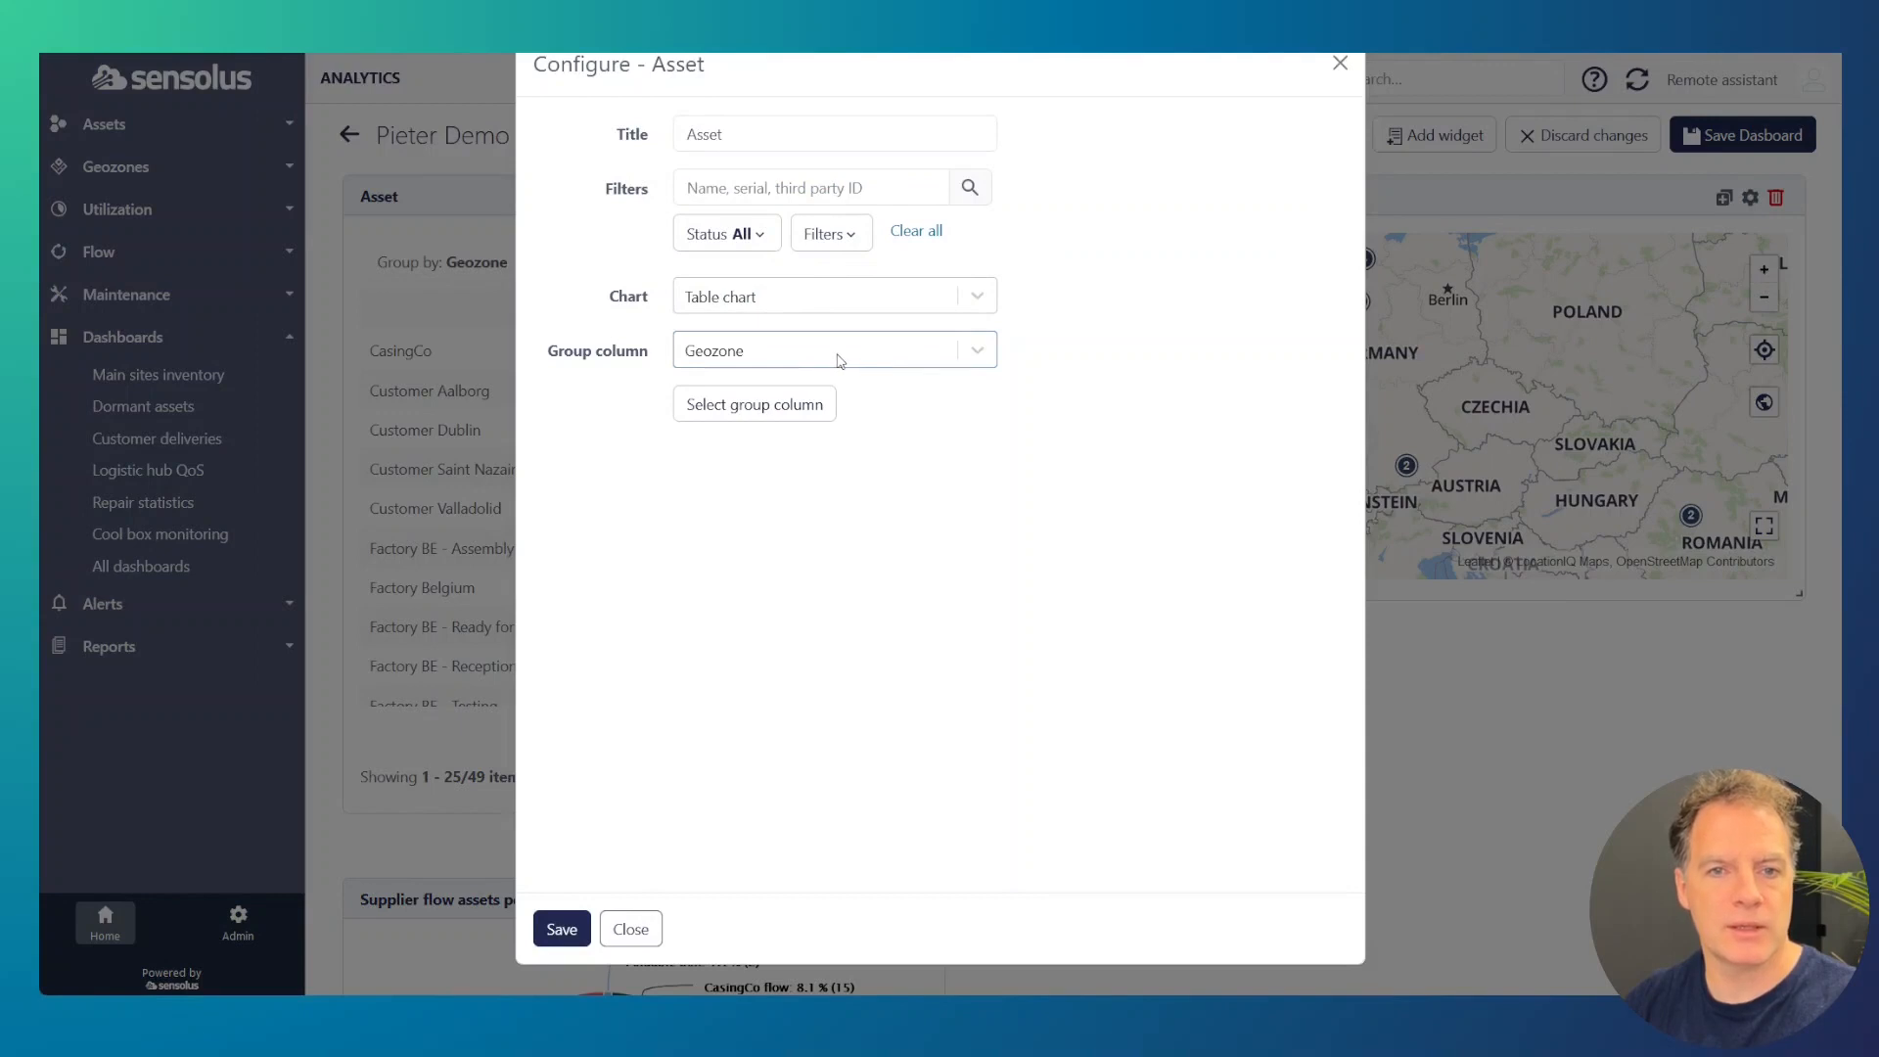
click(775, 416)
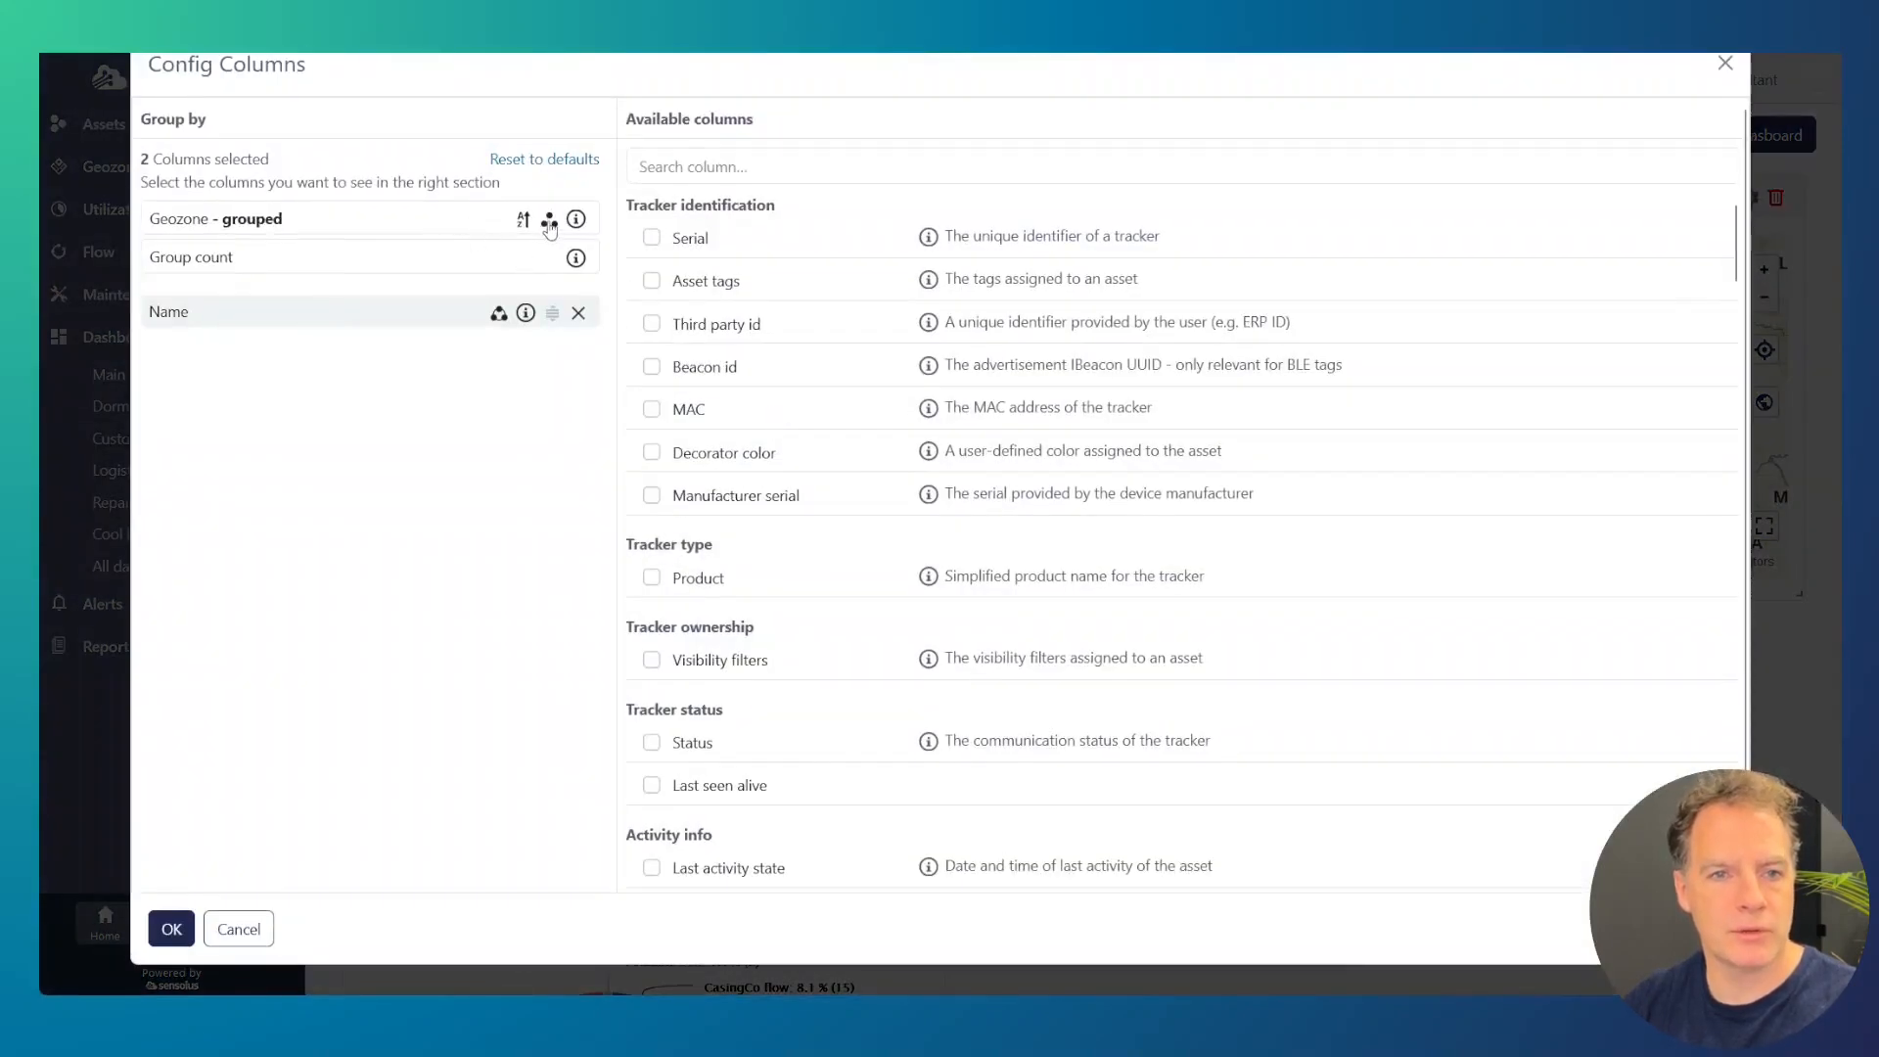
click(548, 220)
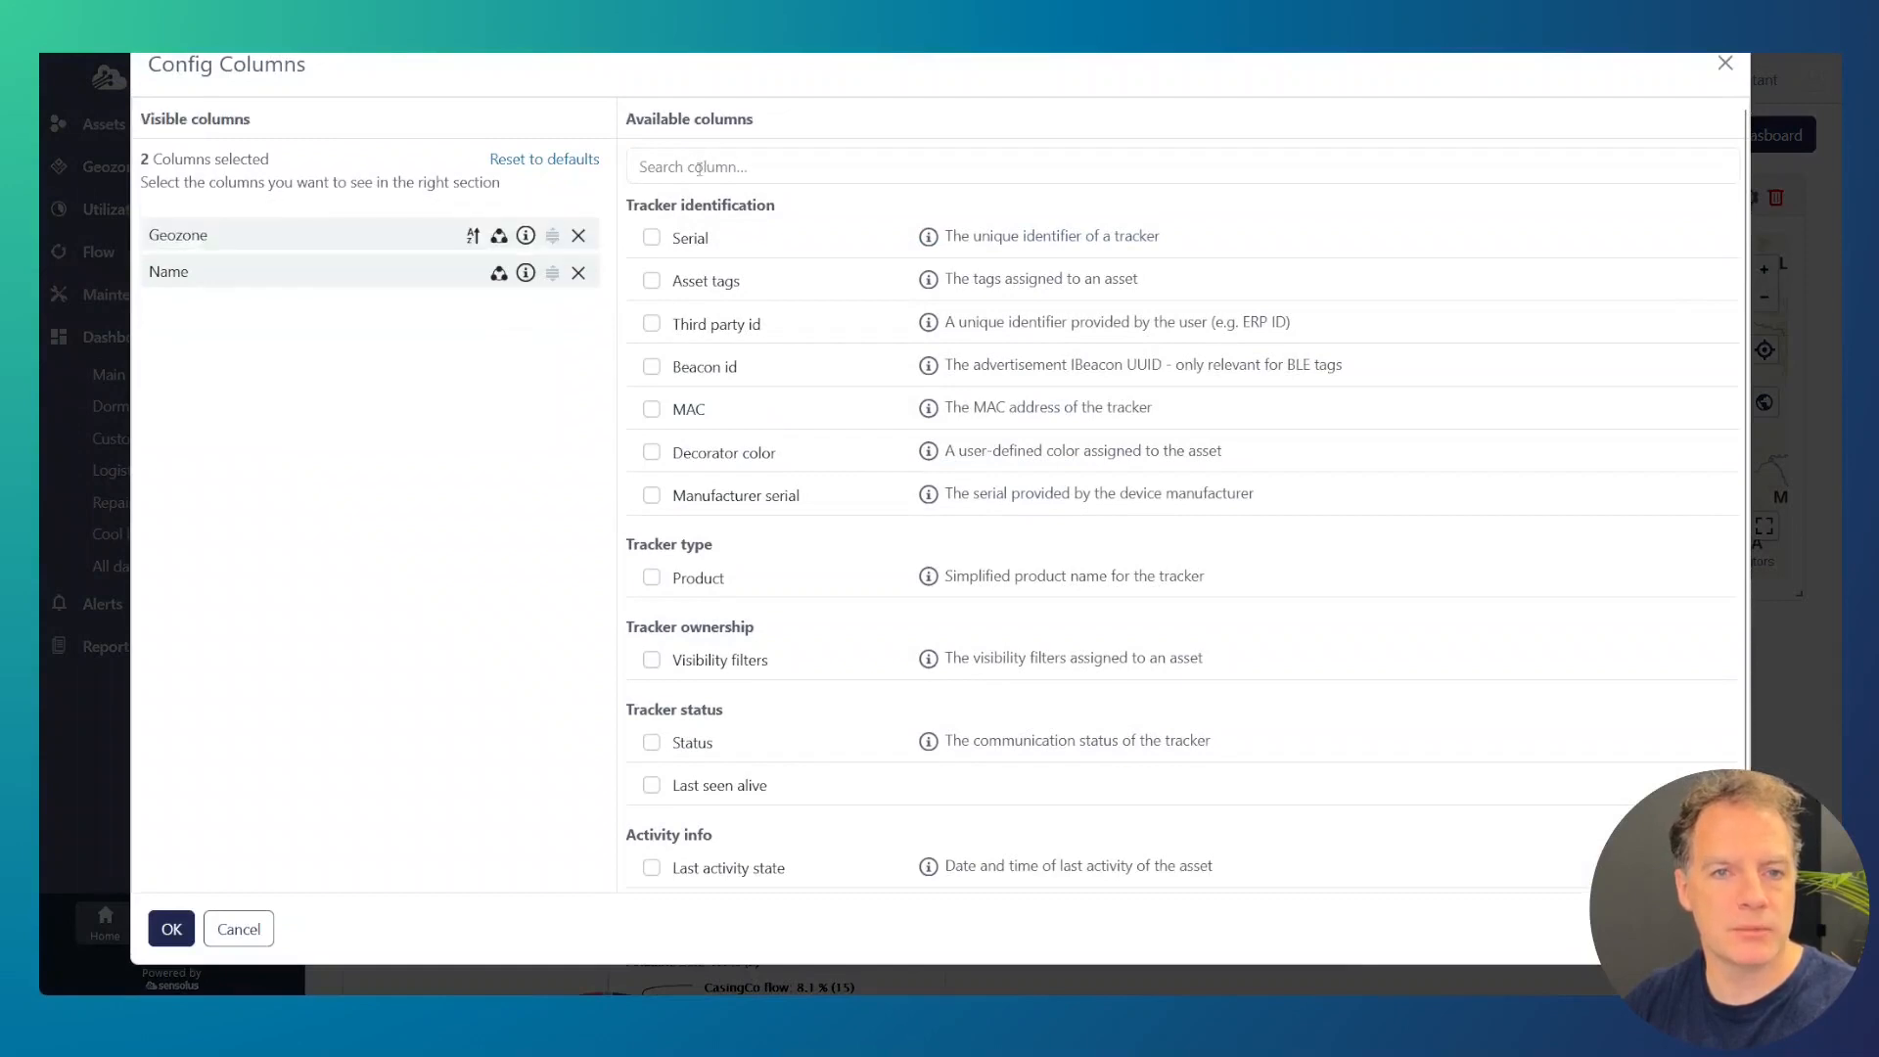
click(746, 155)
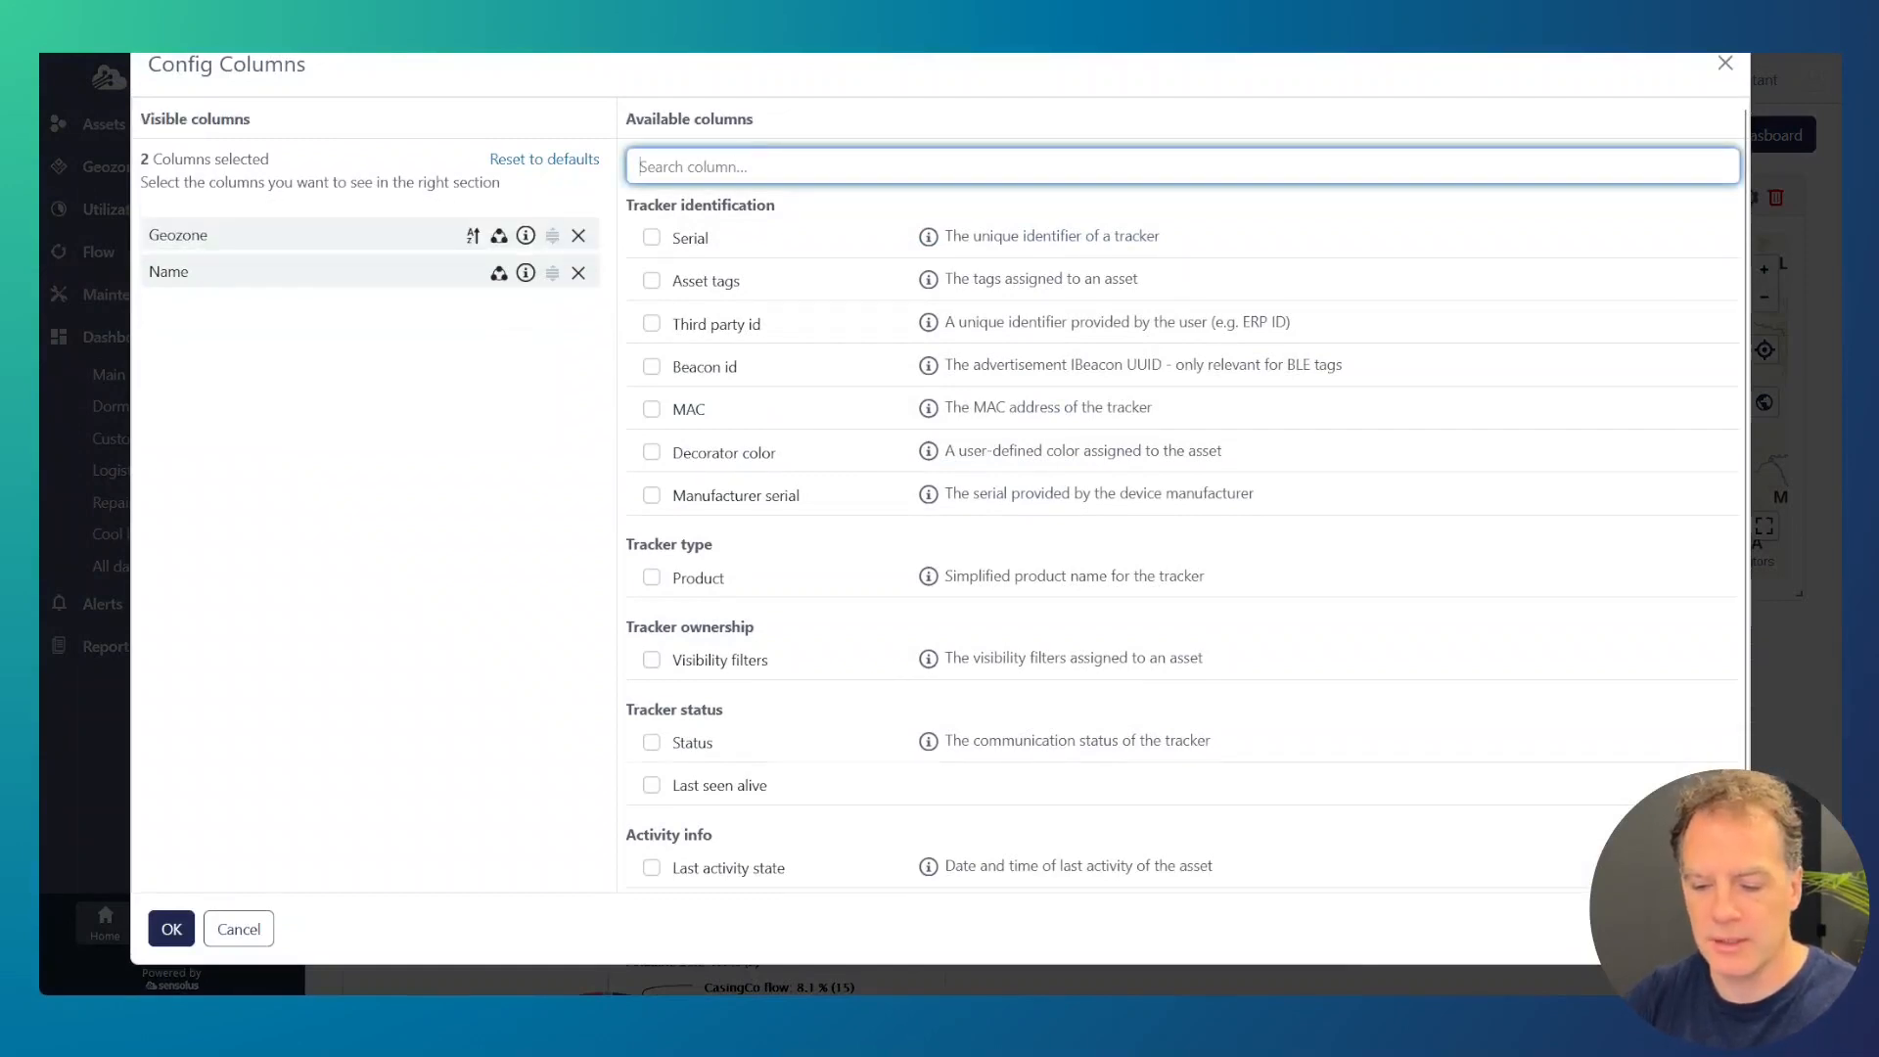
text(last ac)
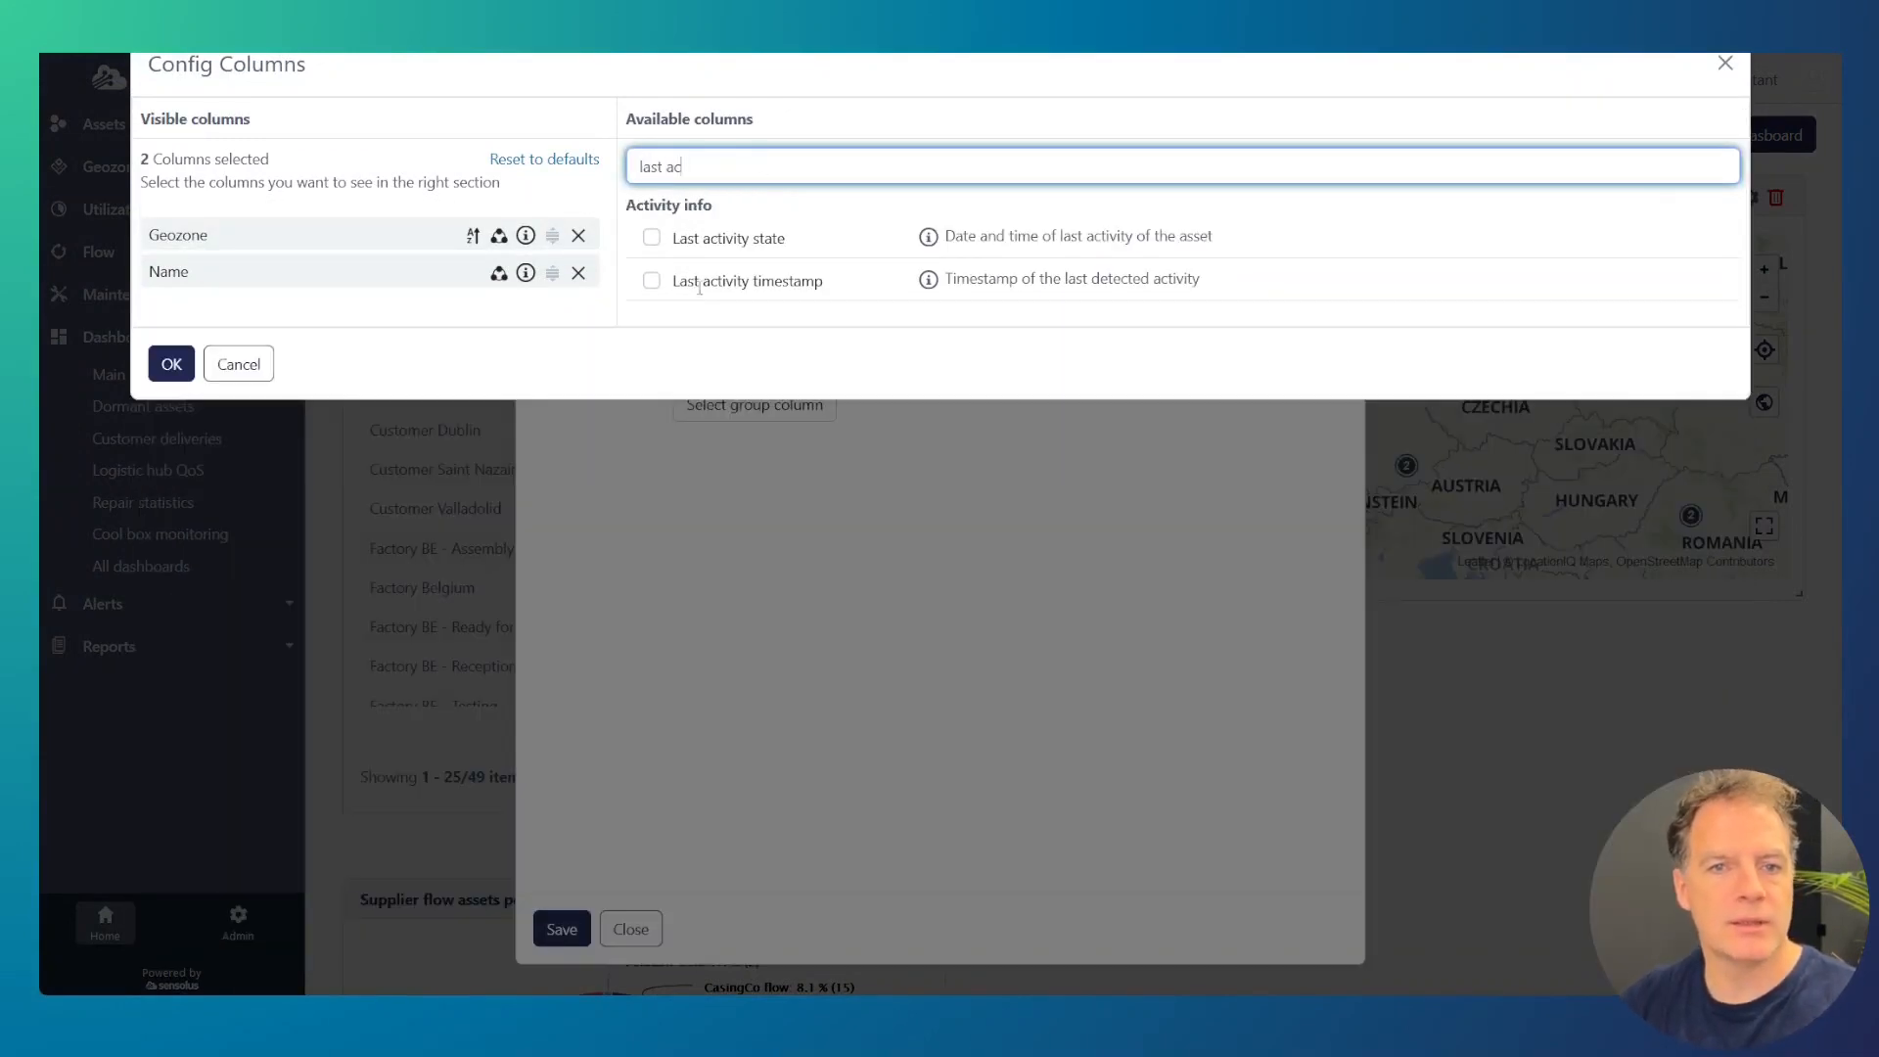
click(650, 280)
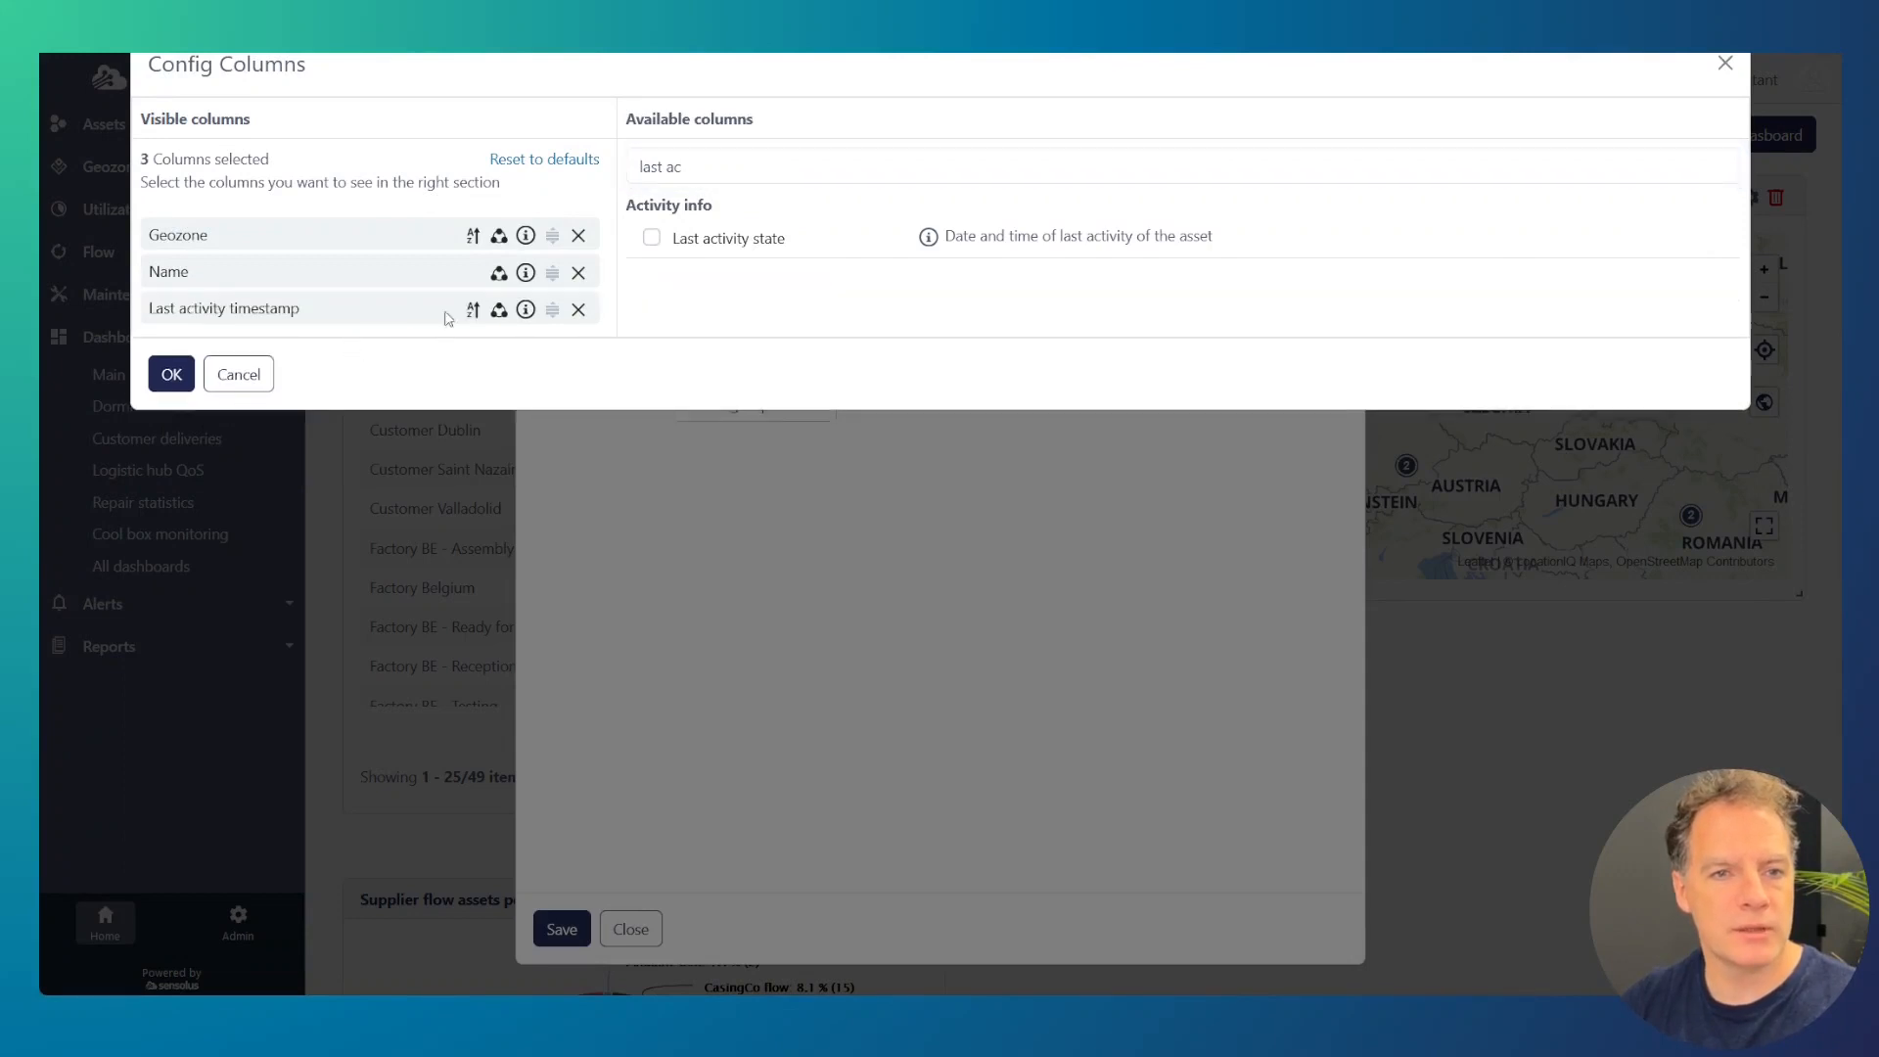
Step: Group the asset table by Last activity timestamp by week, save it, and shorten the widget to the map widget's height
click(499, 310)
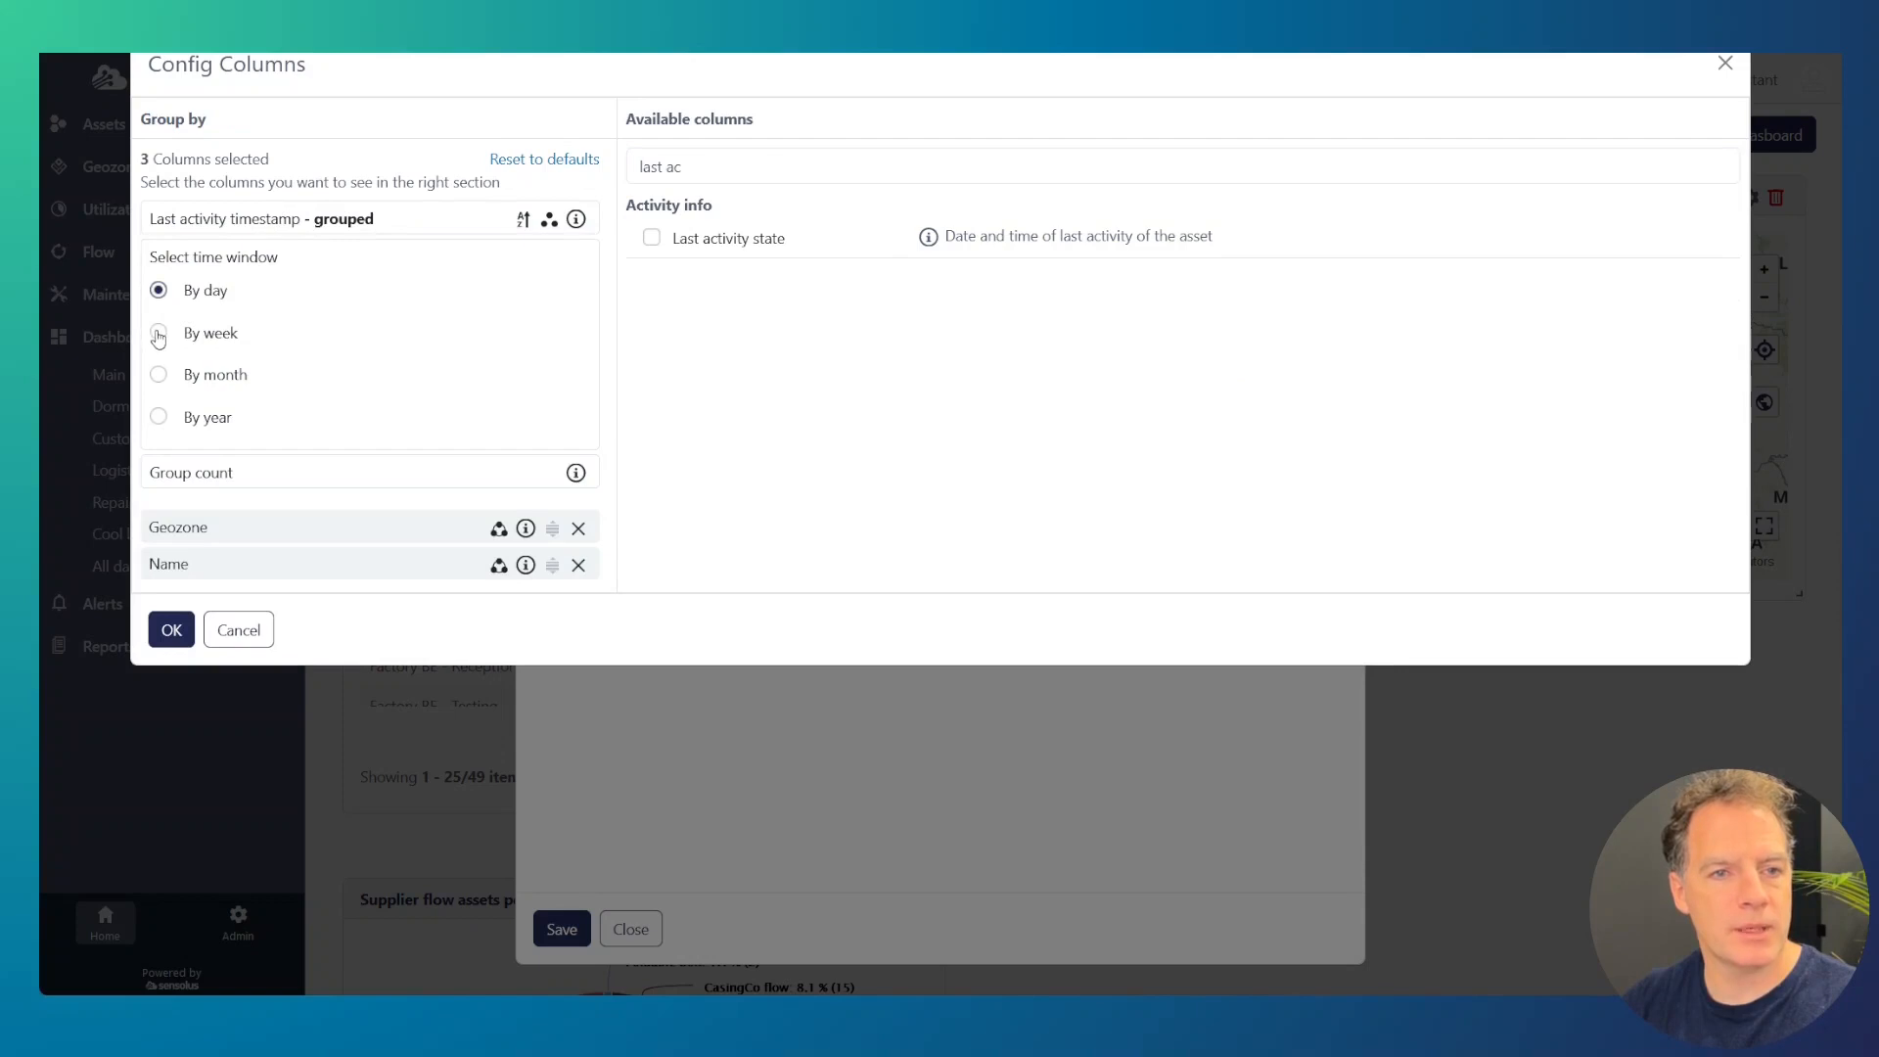
click(157, 333)
click(171, 629)
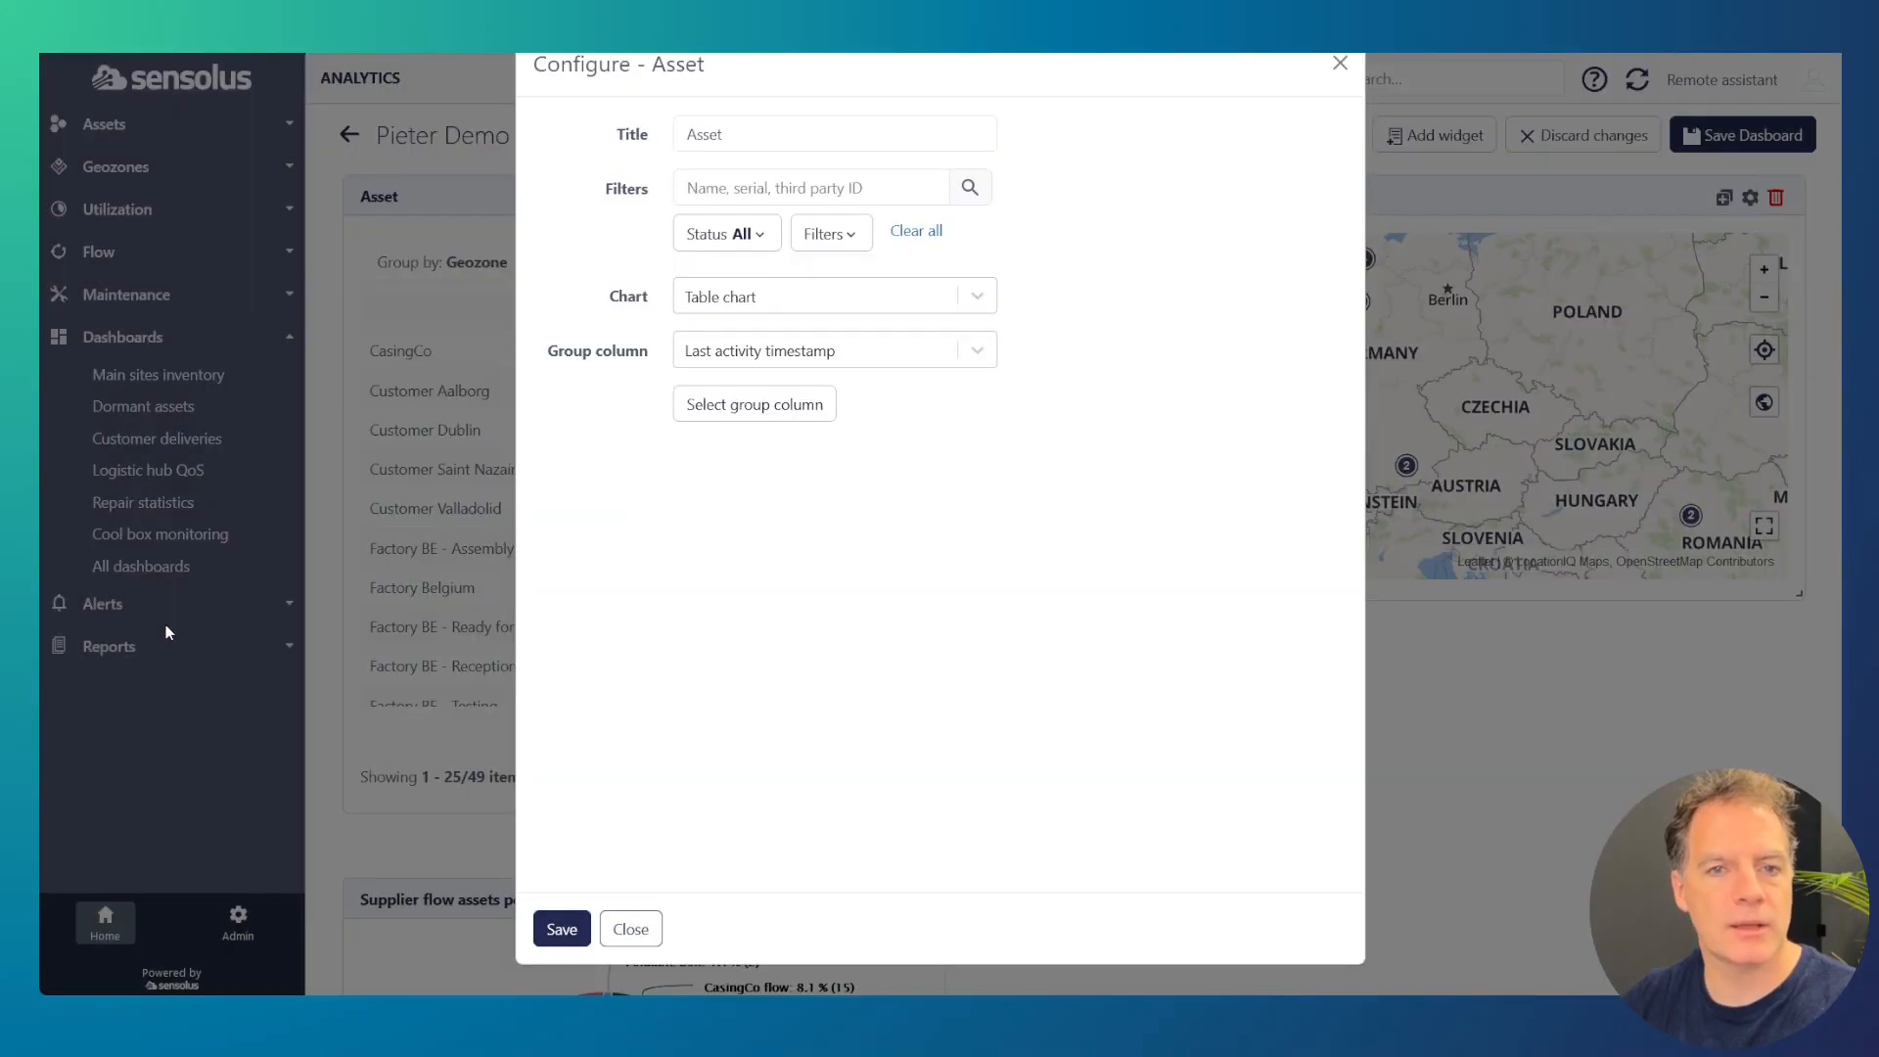
click(554, 937)
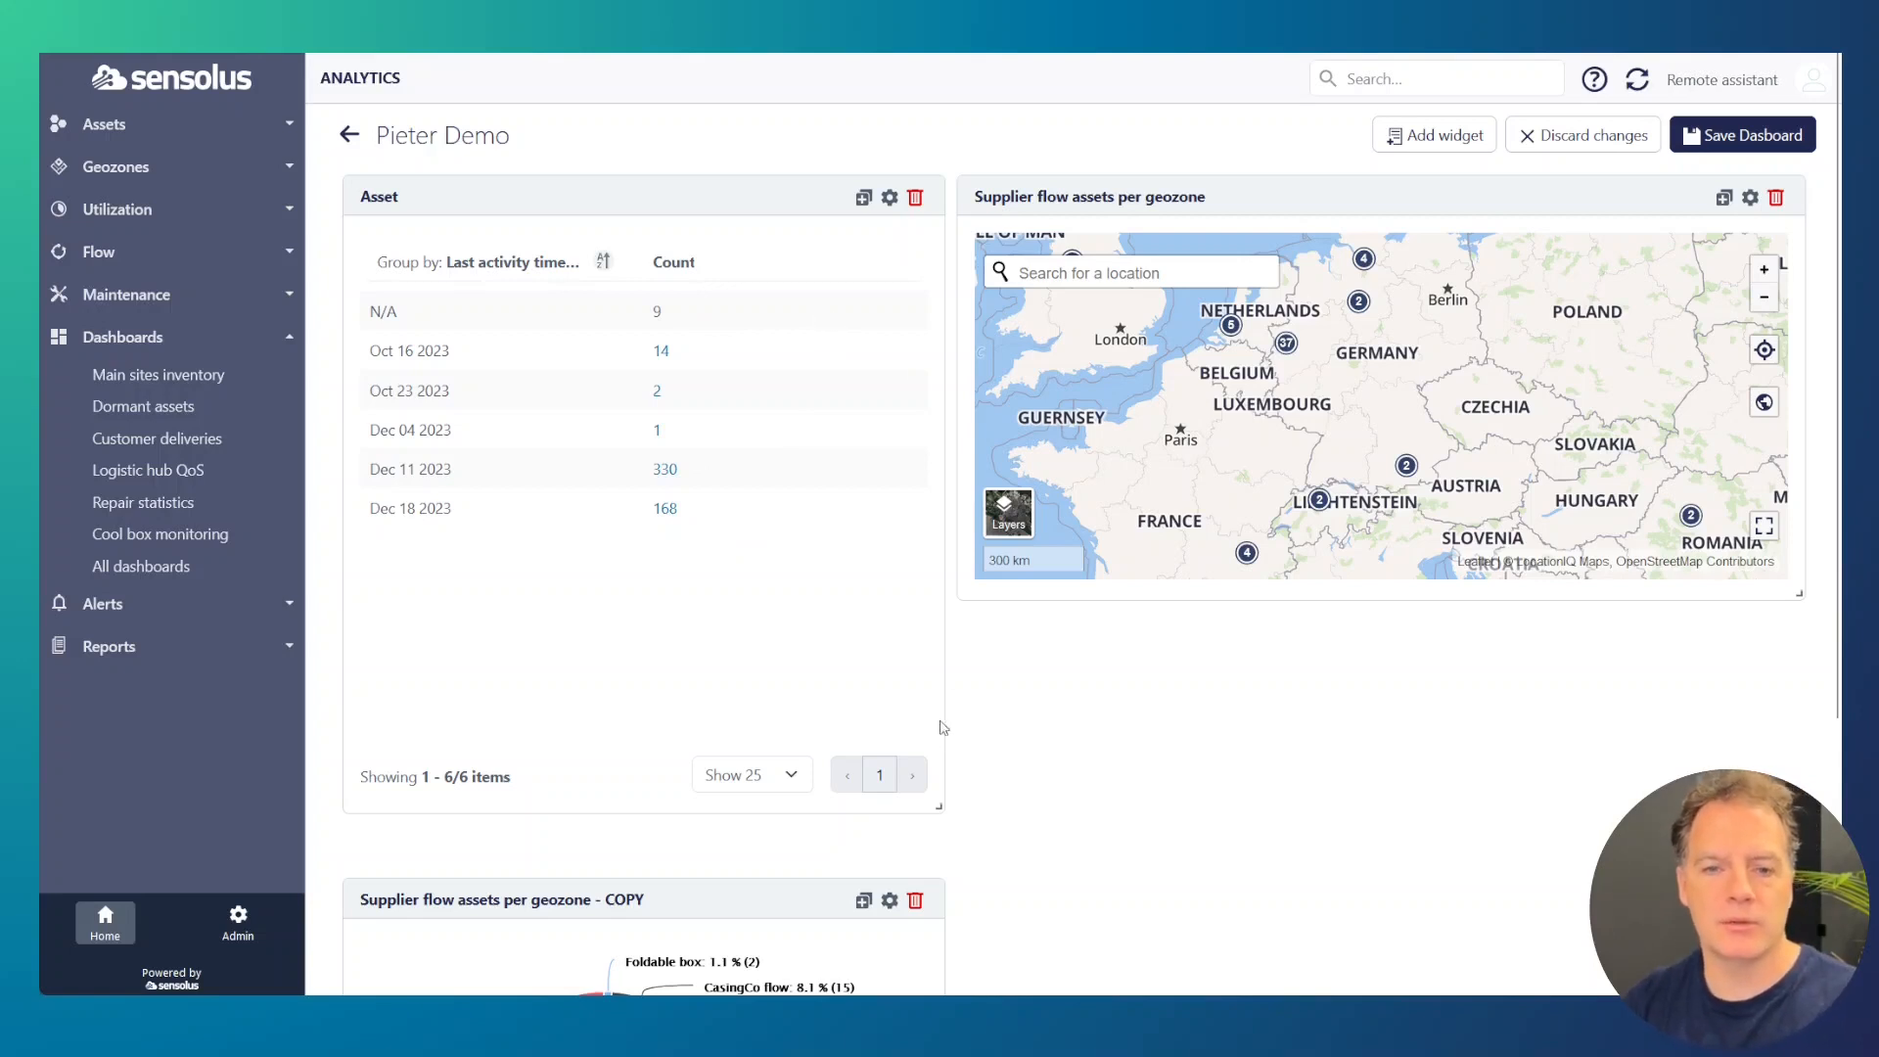
drag(939, 811, 949, 562)
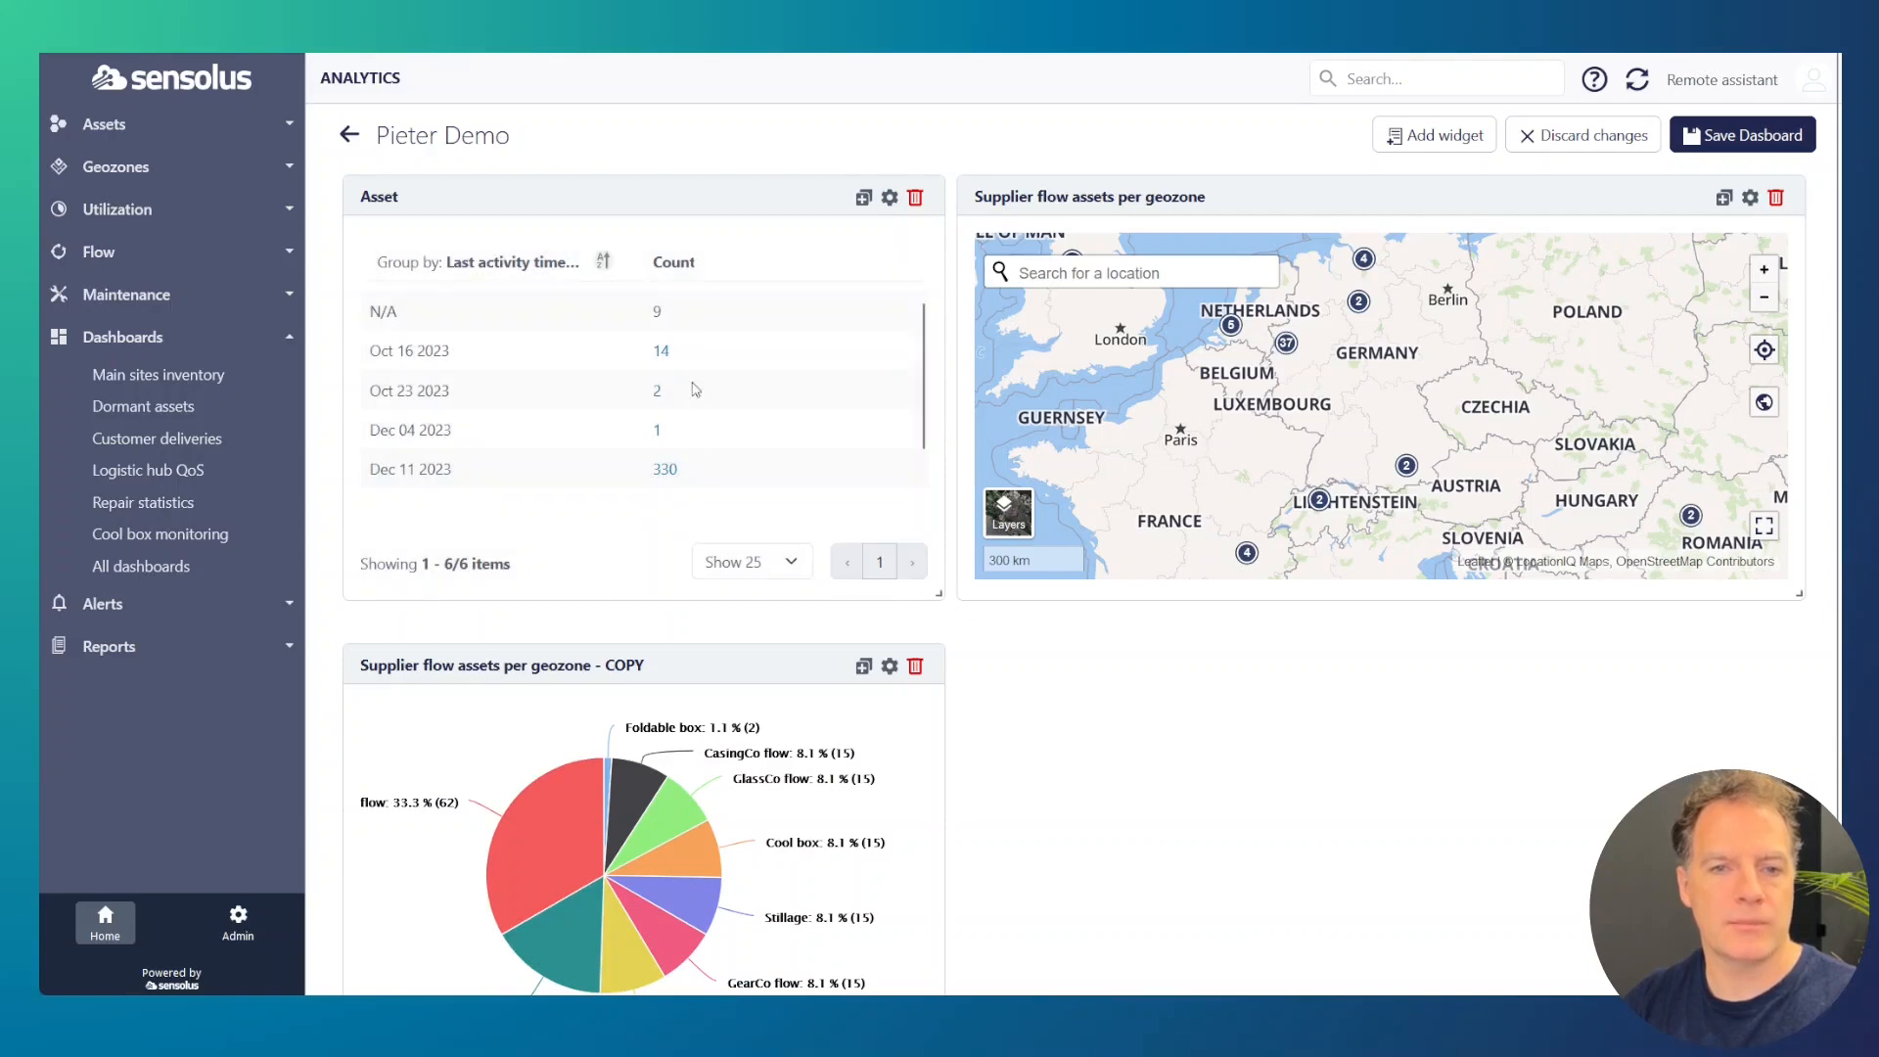